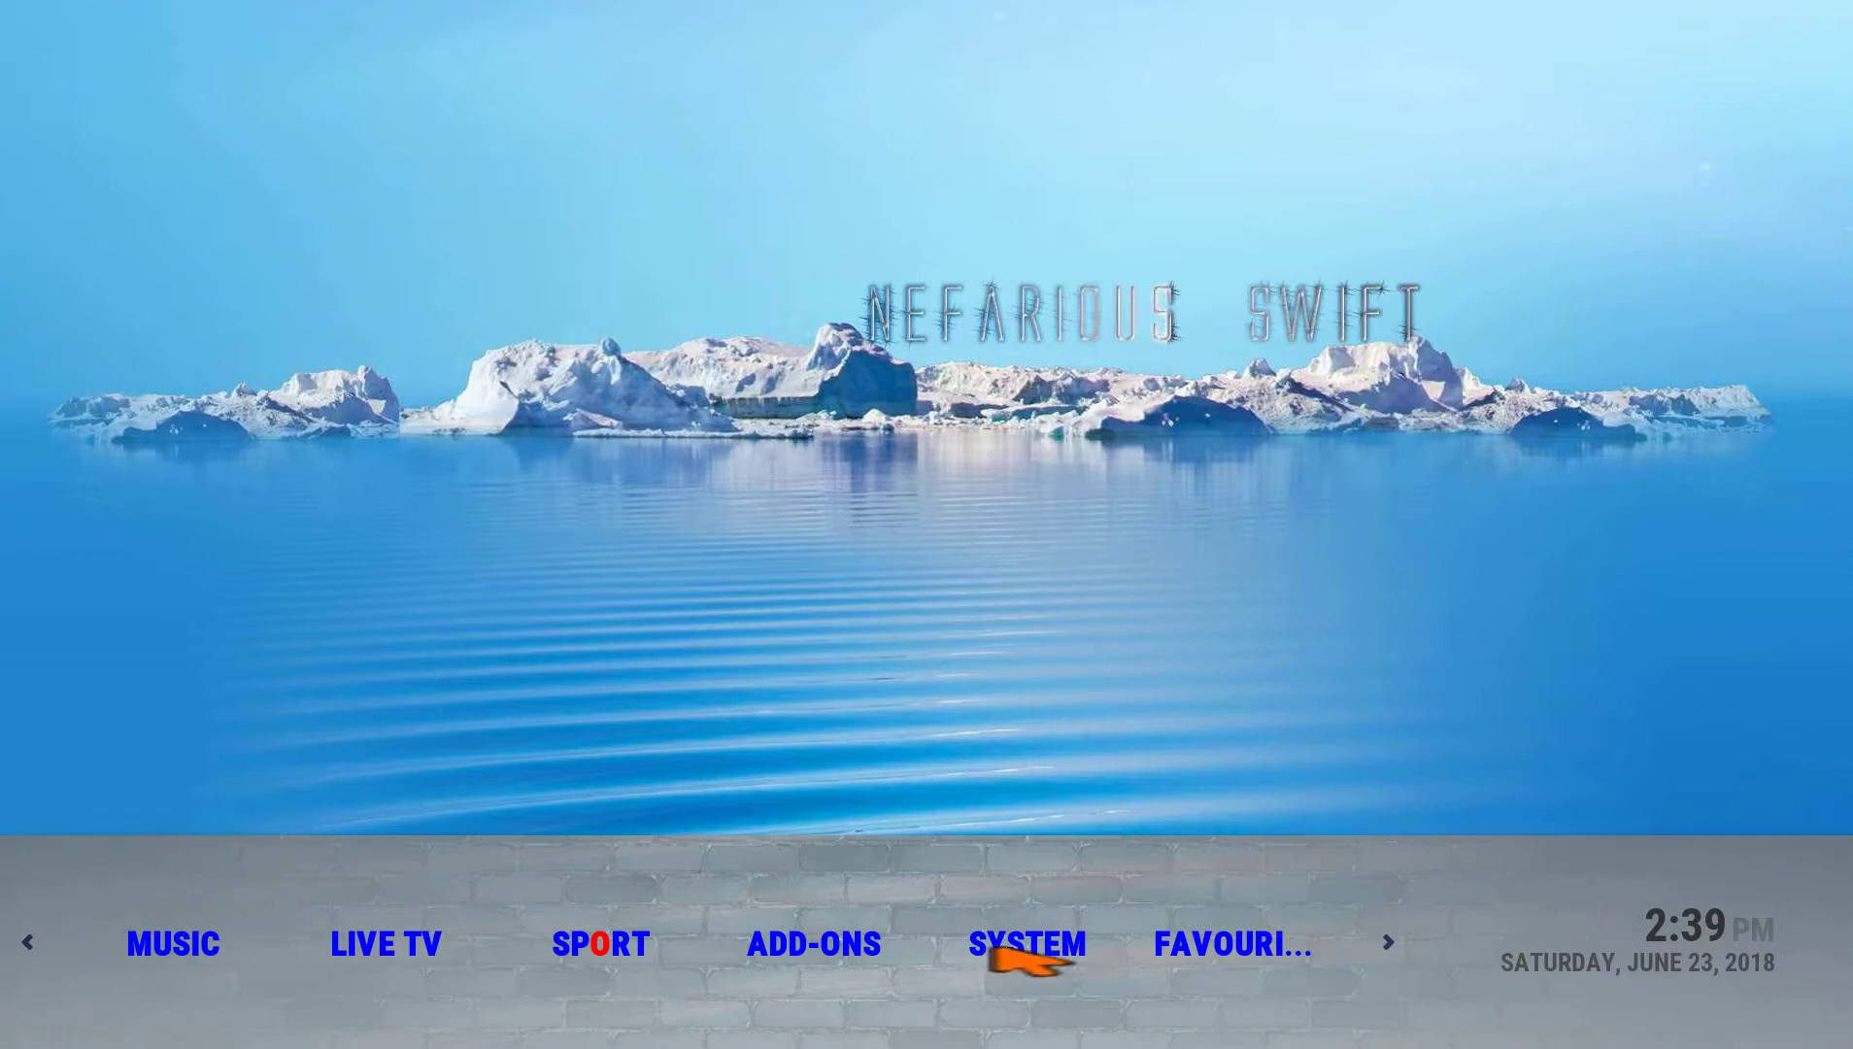
Start adding a new file source in the file manager and open its path for entry
left_click(1034, 947)
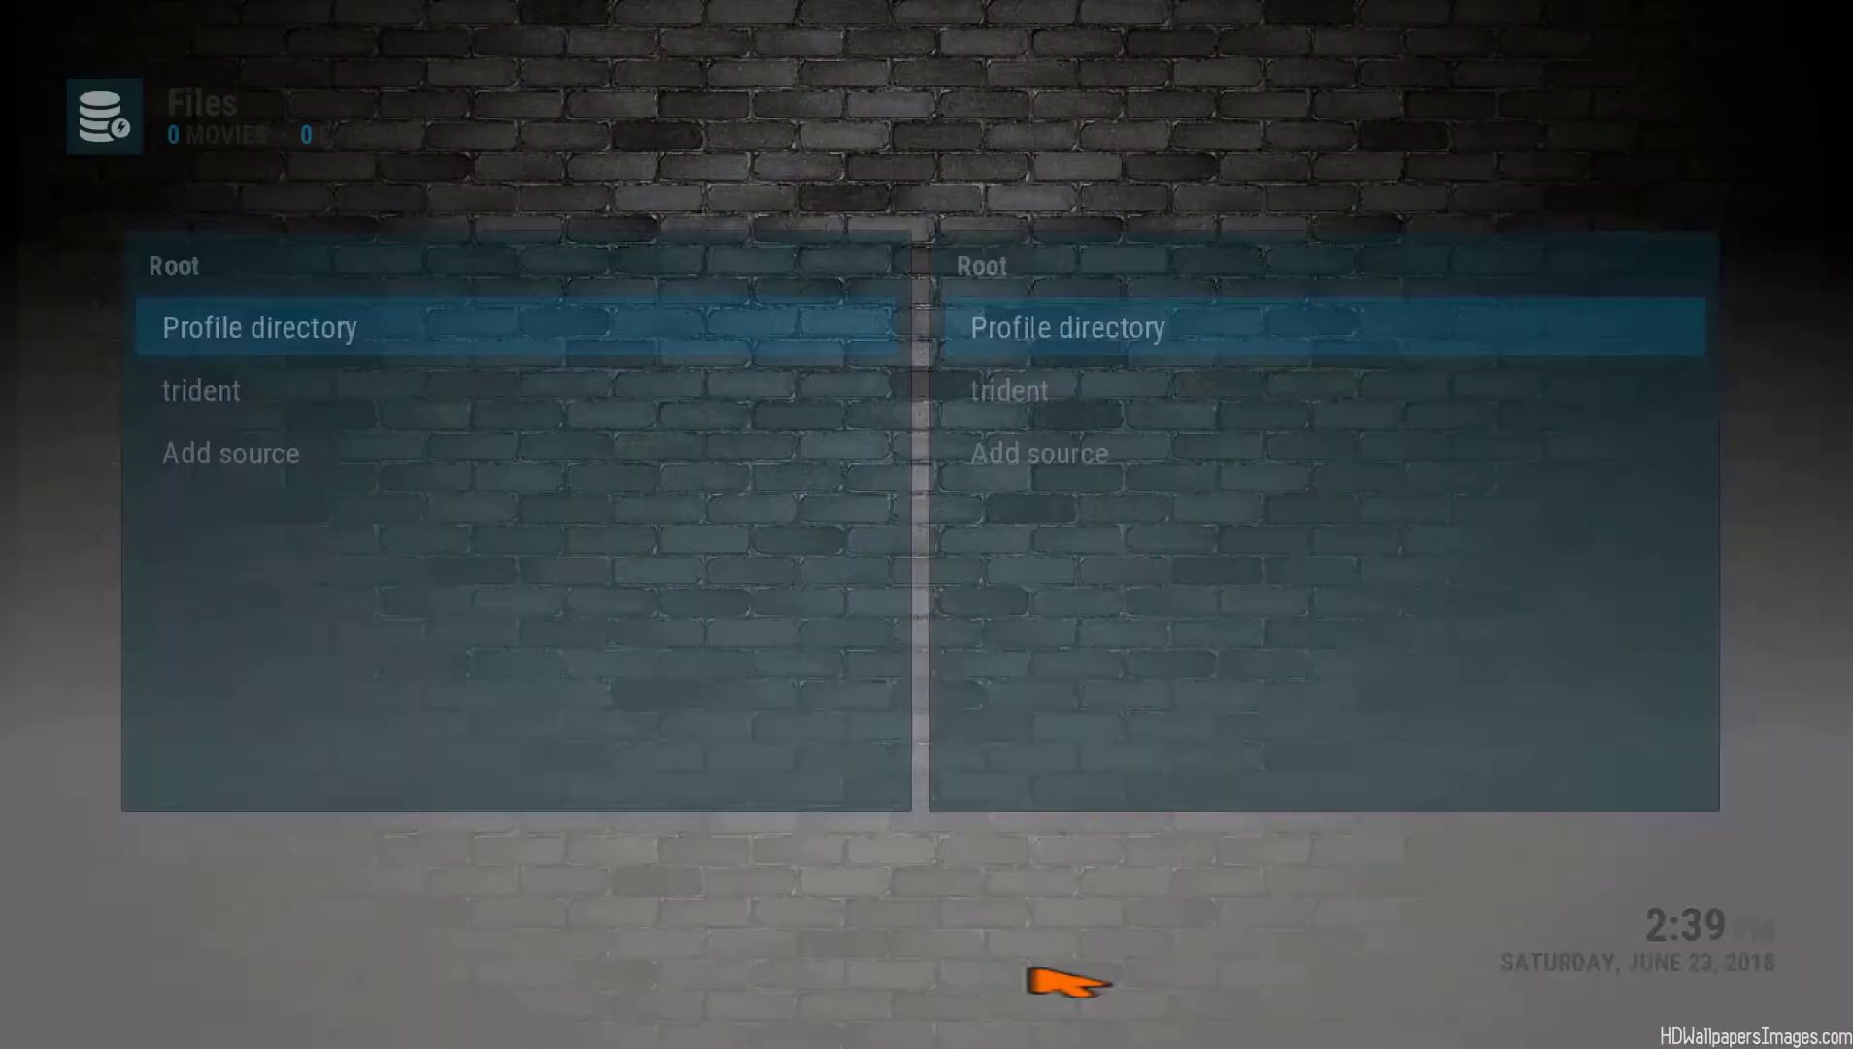
key("Escape")
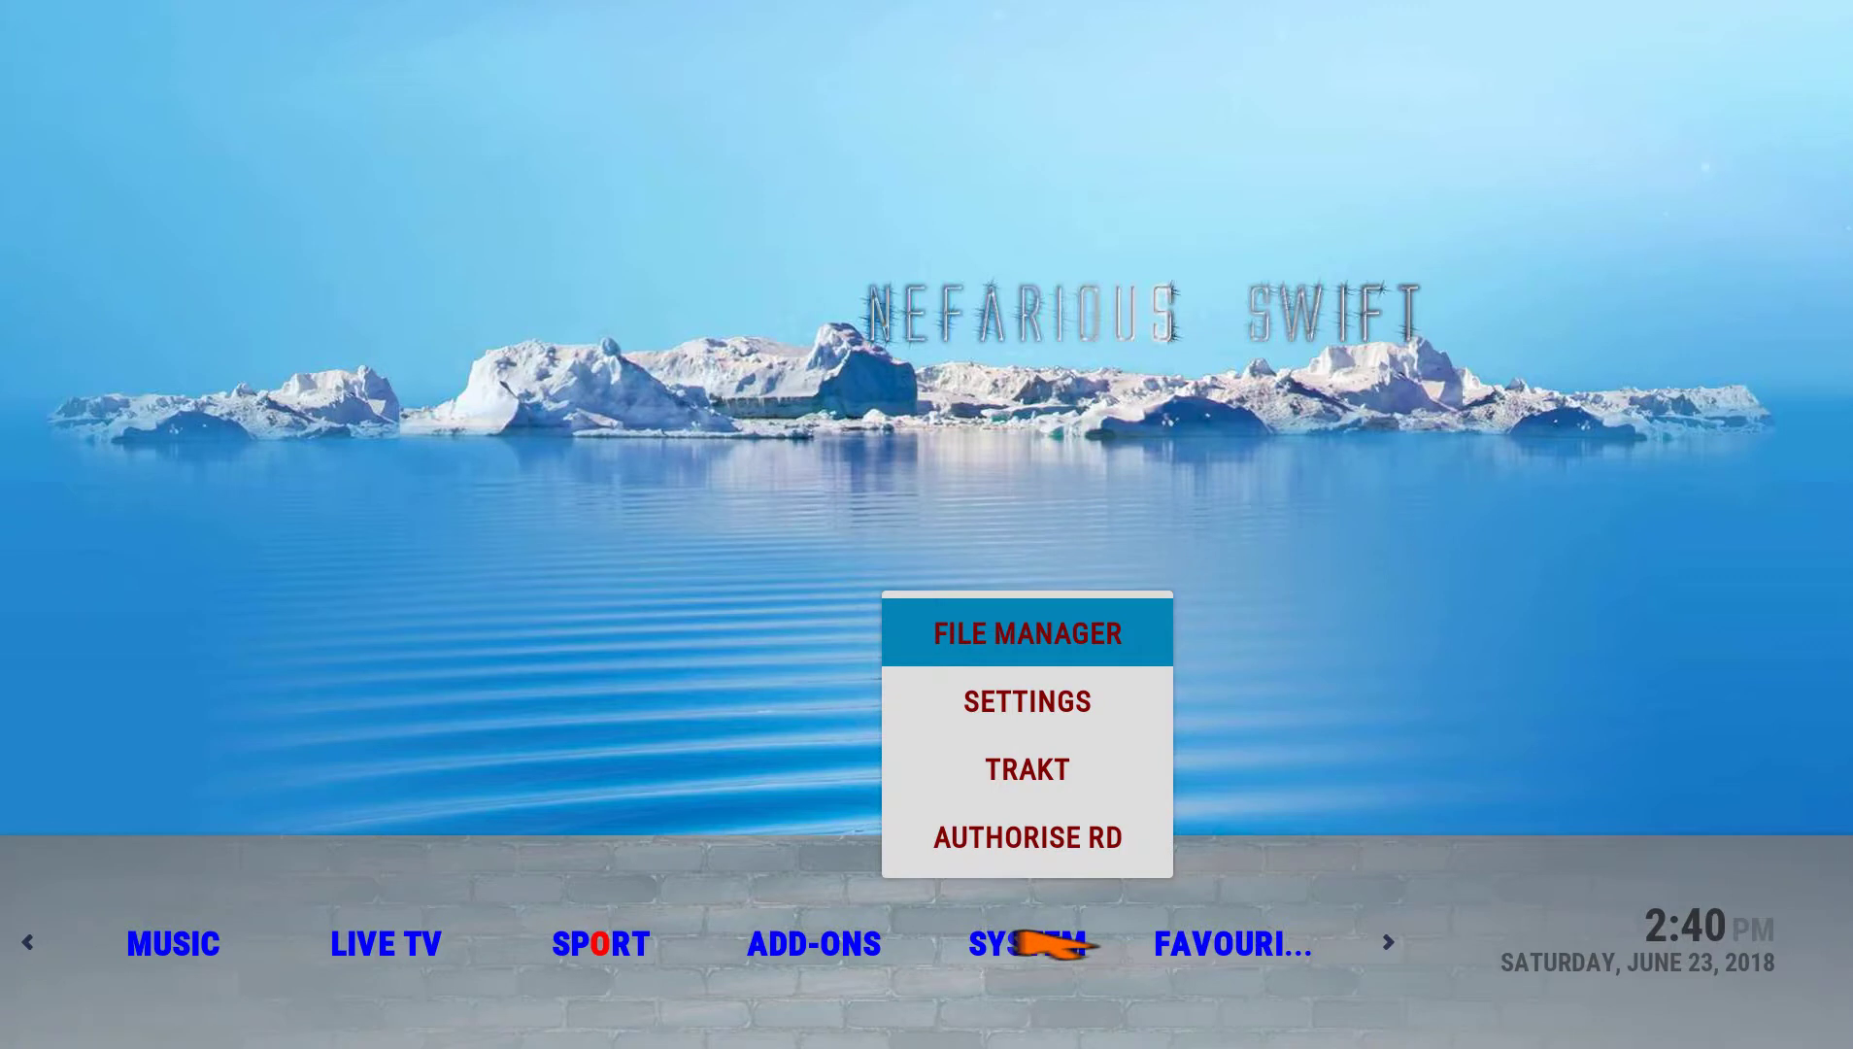
left_click(1073, 660)
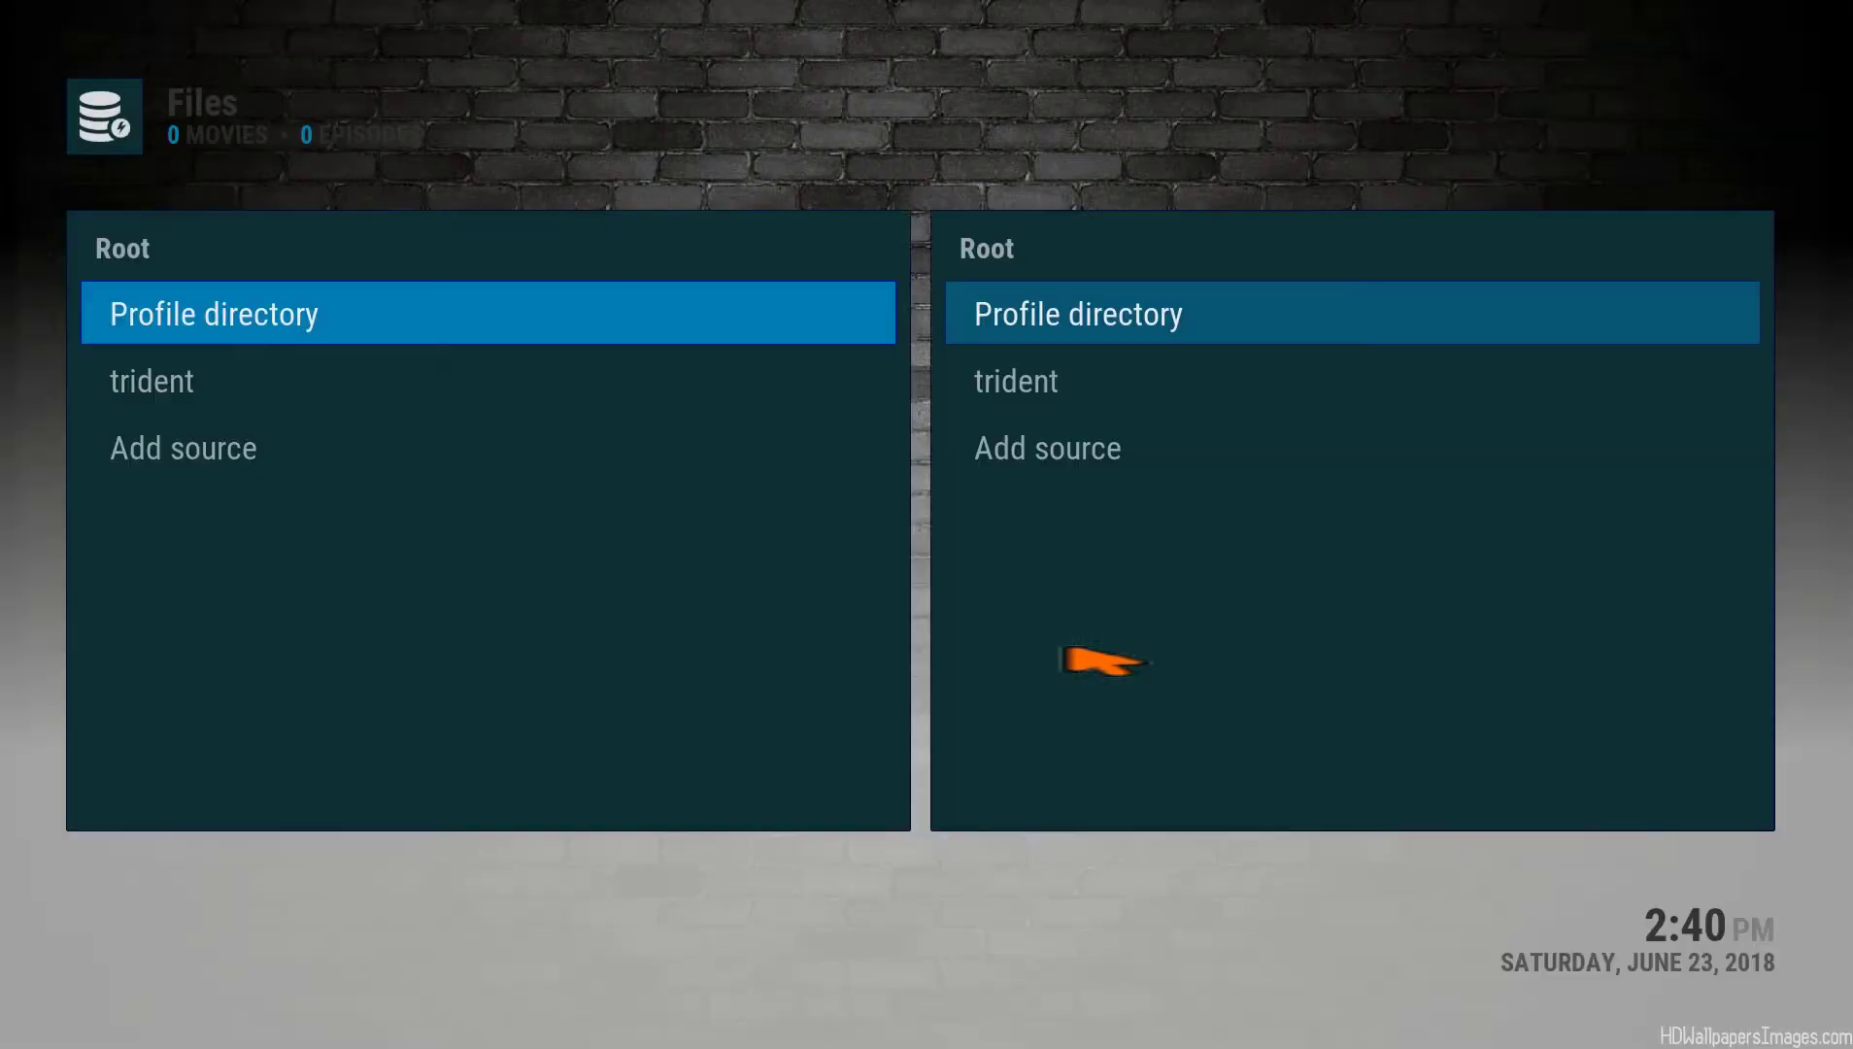
left_click(324, 470)
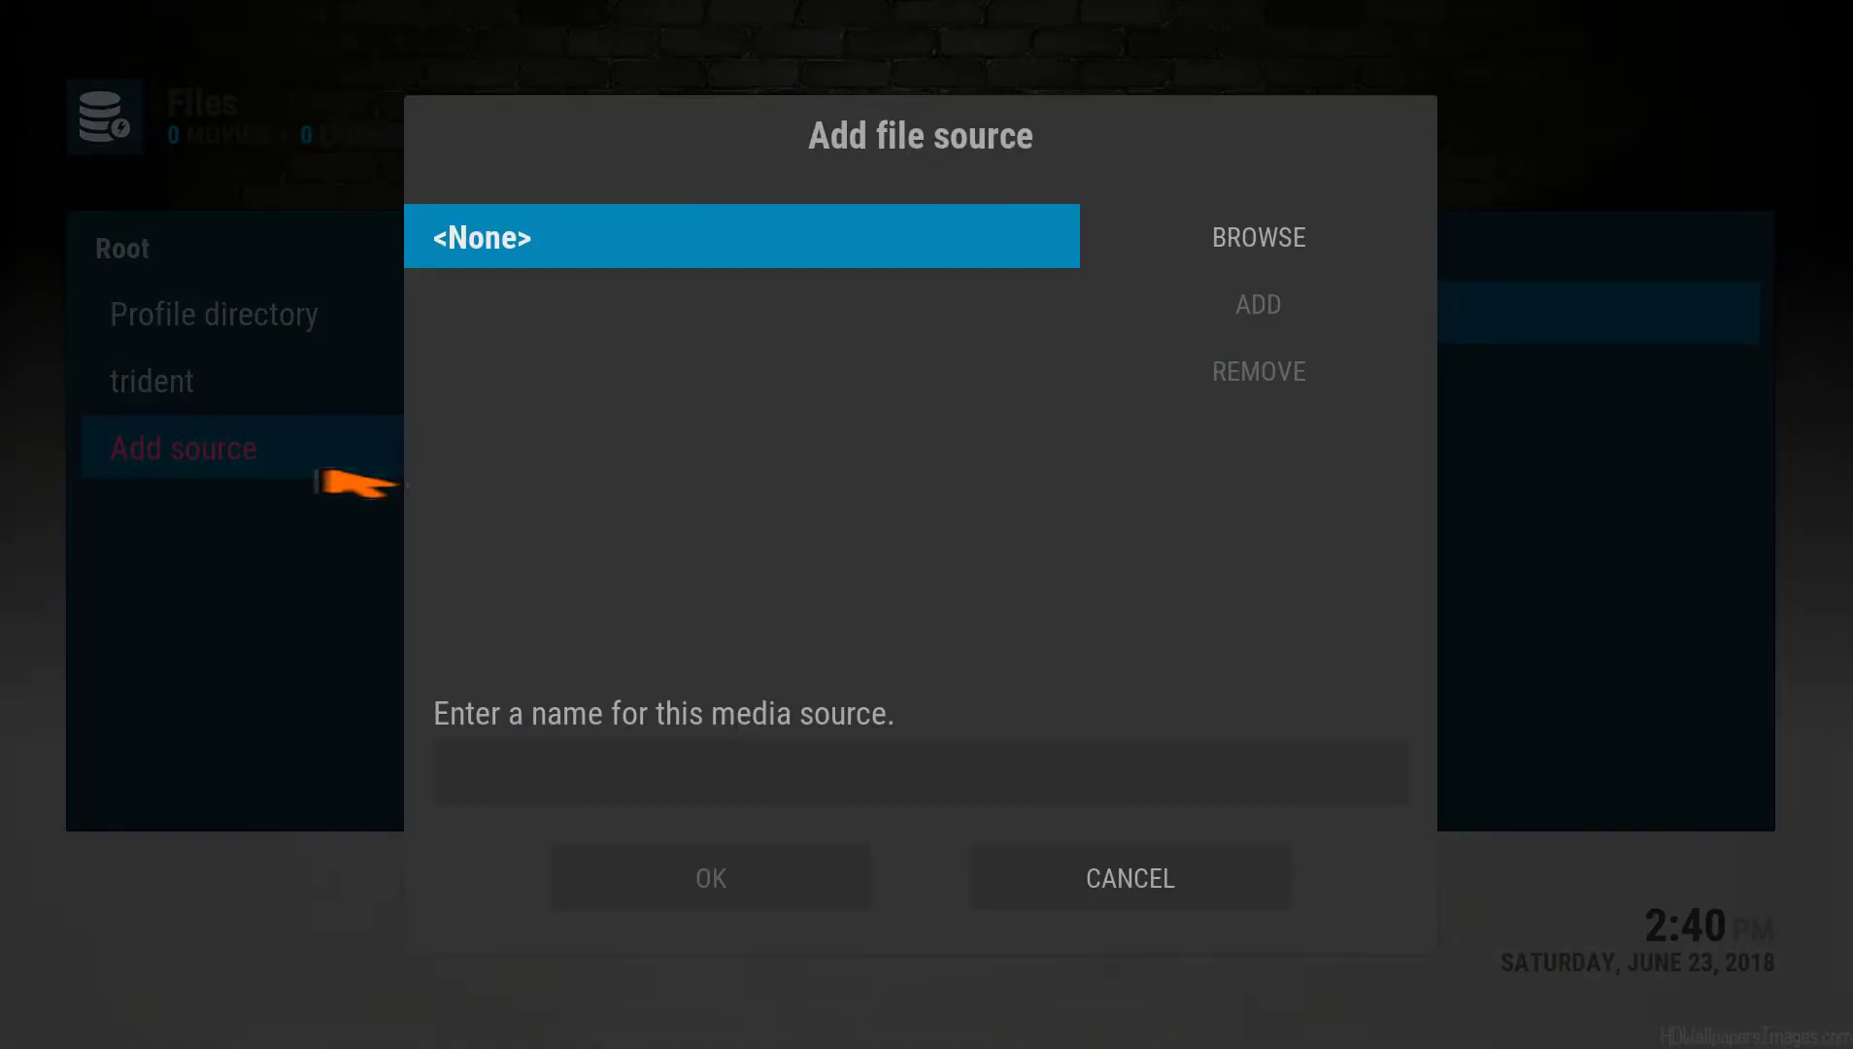
left_click(652, 243)
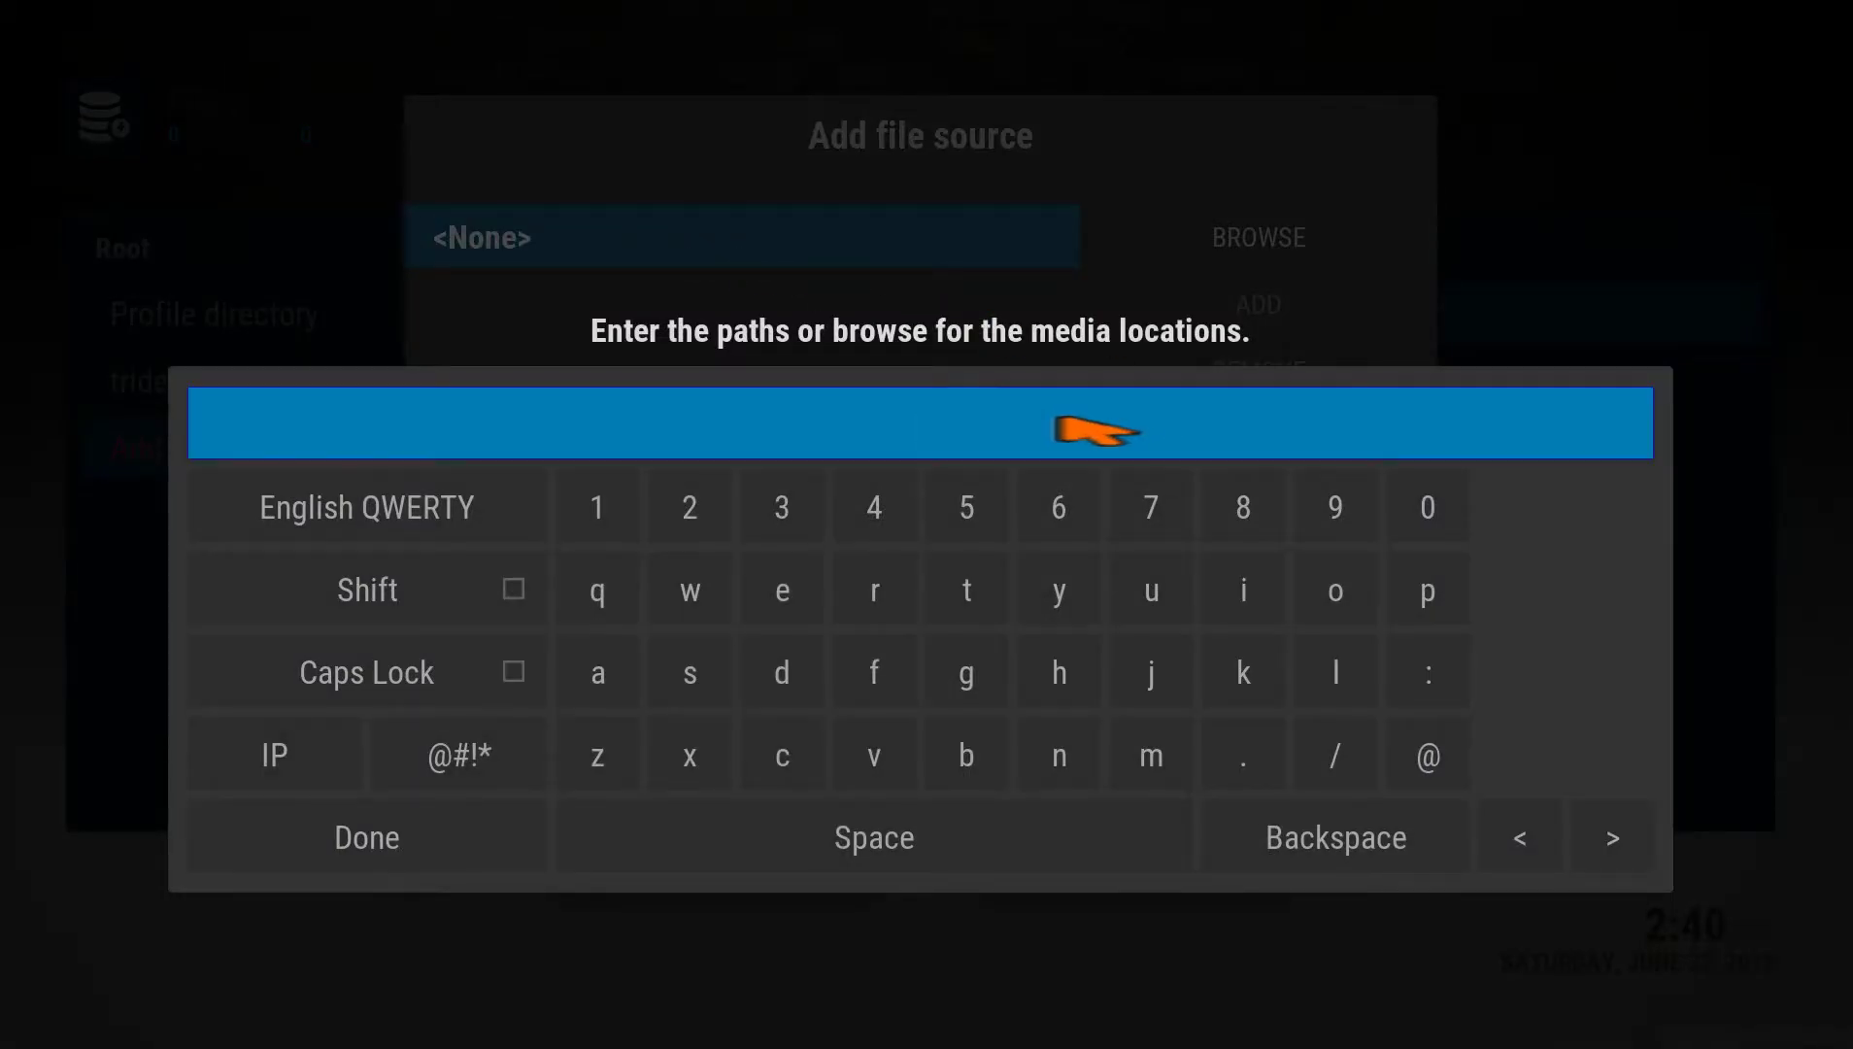
Switch to the web browser and look through the Trident add-on install guide on the kodiapps.com trending add-ons chart
key("alt+Tab")
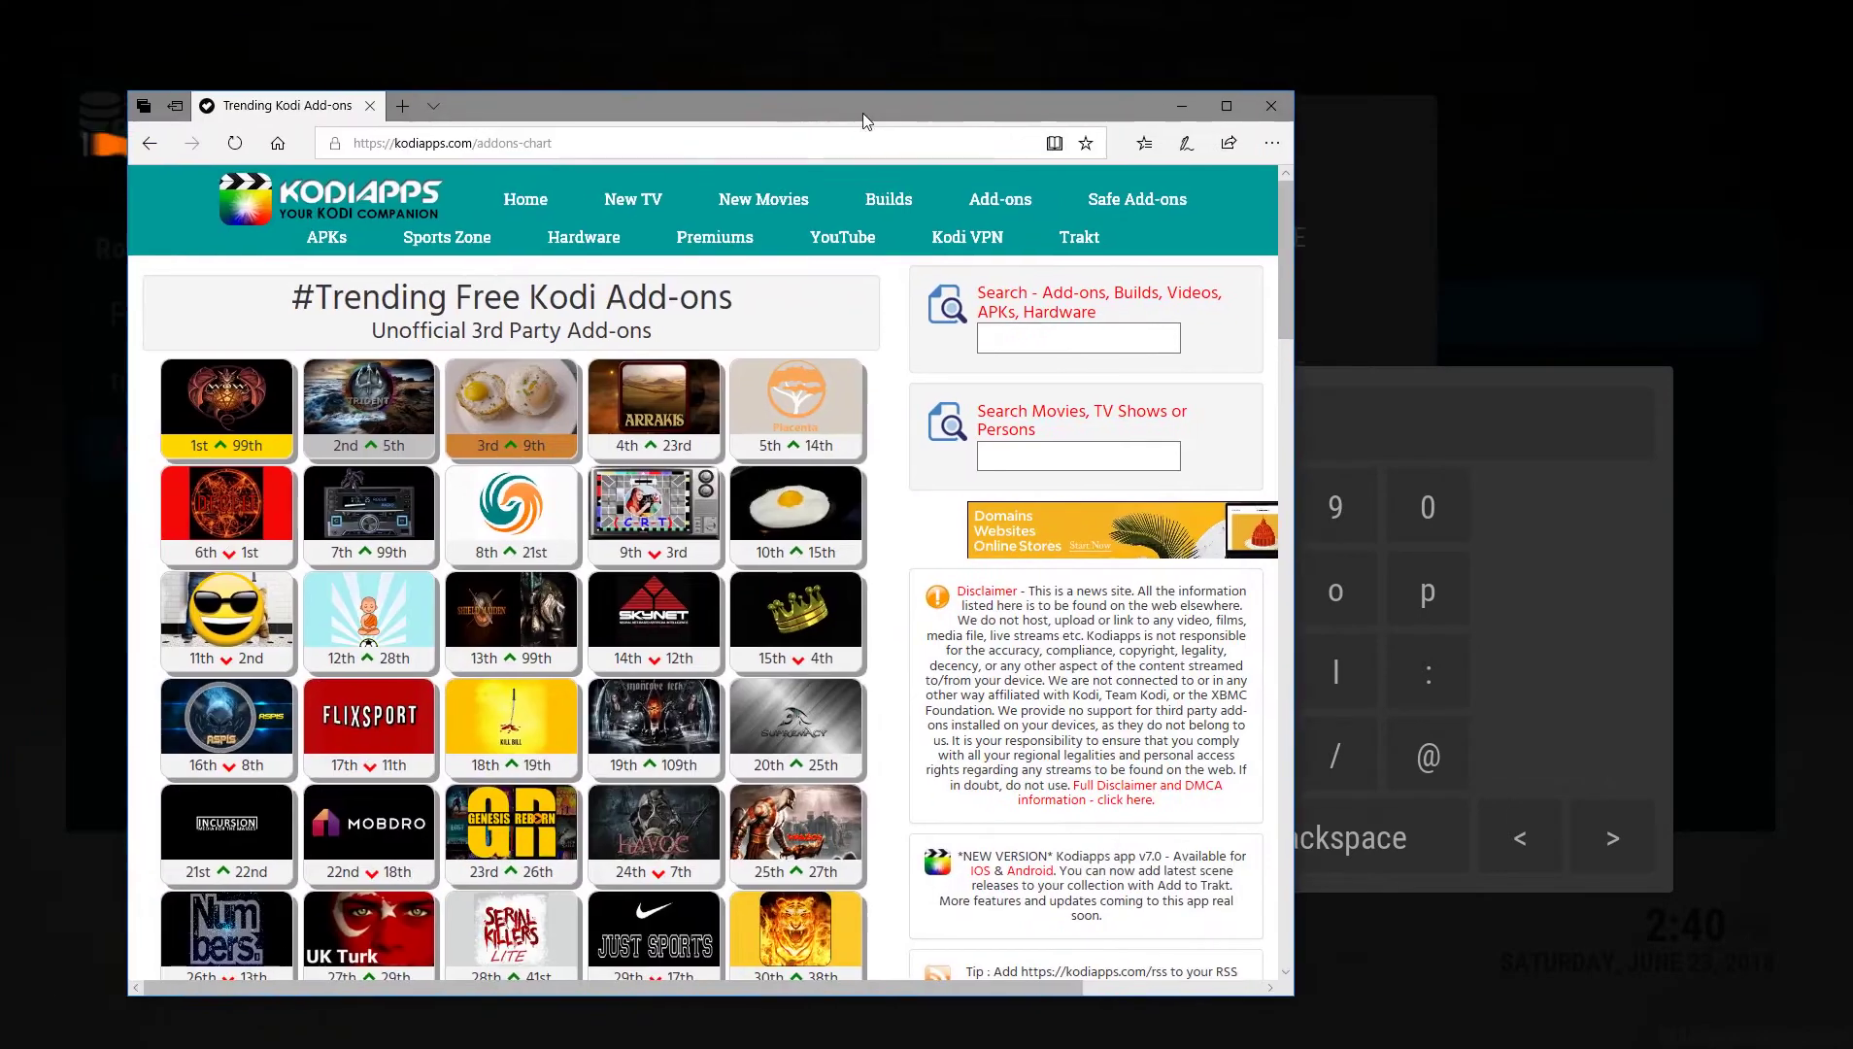
left_click(1222, 107)
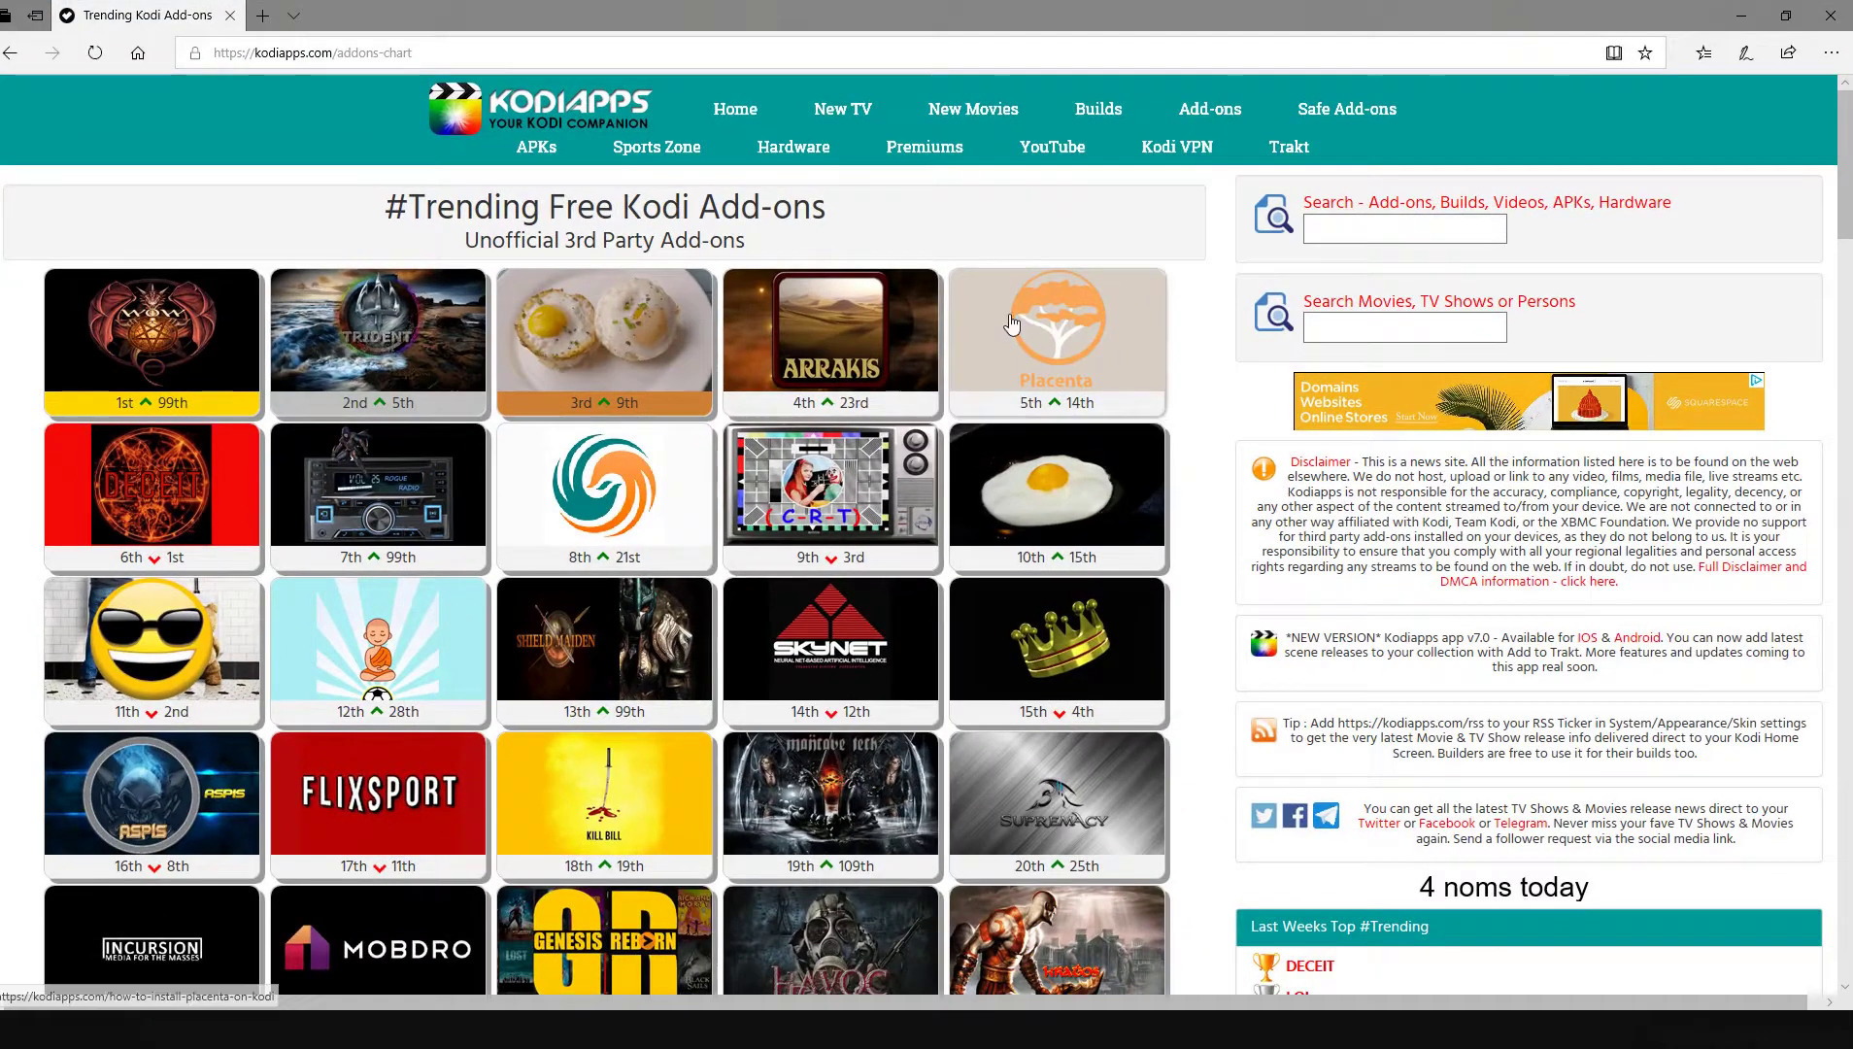
left_click(387, 336)
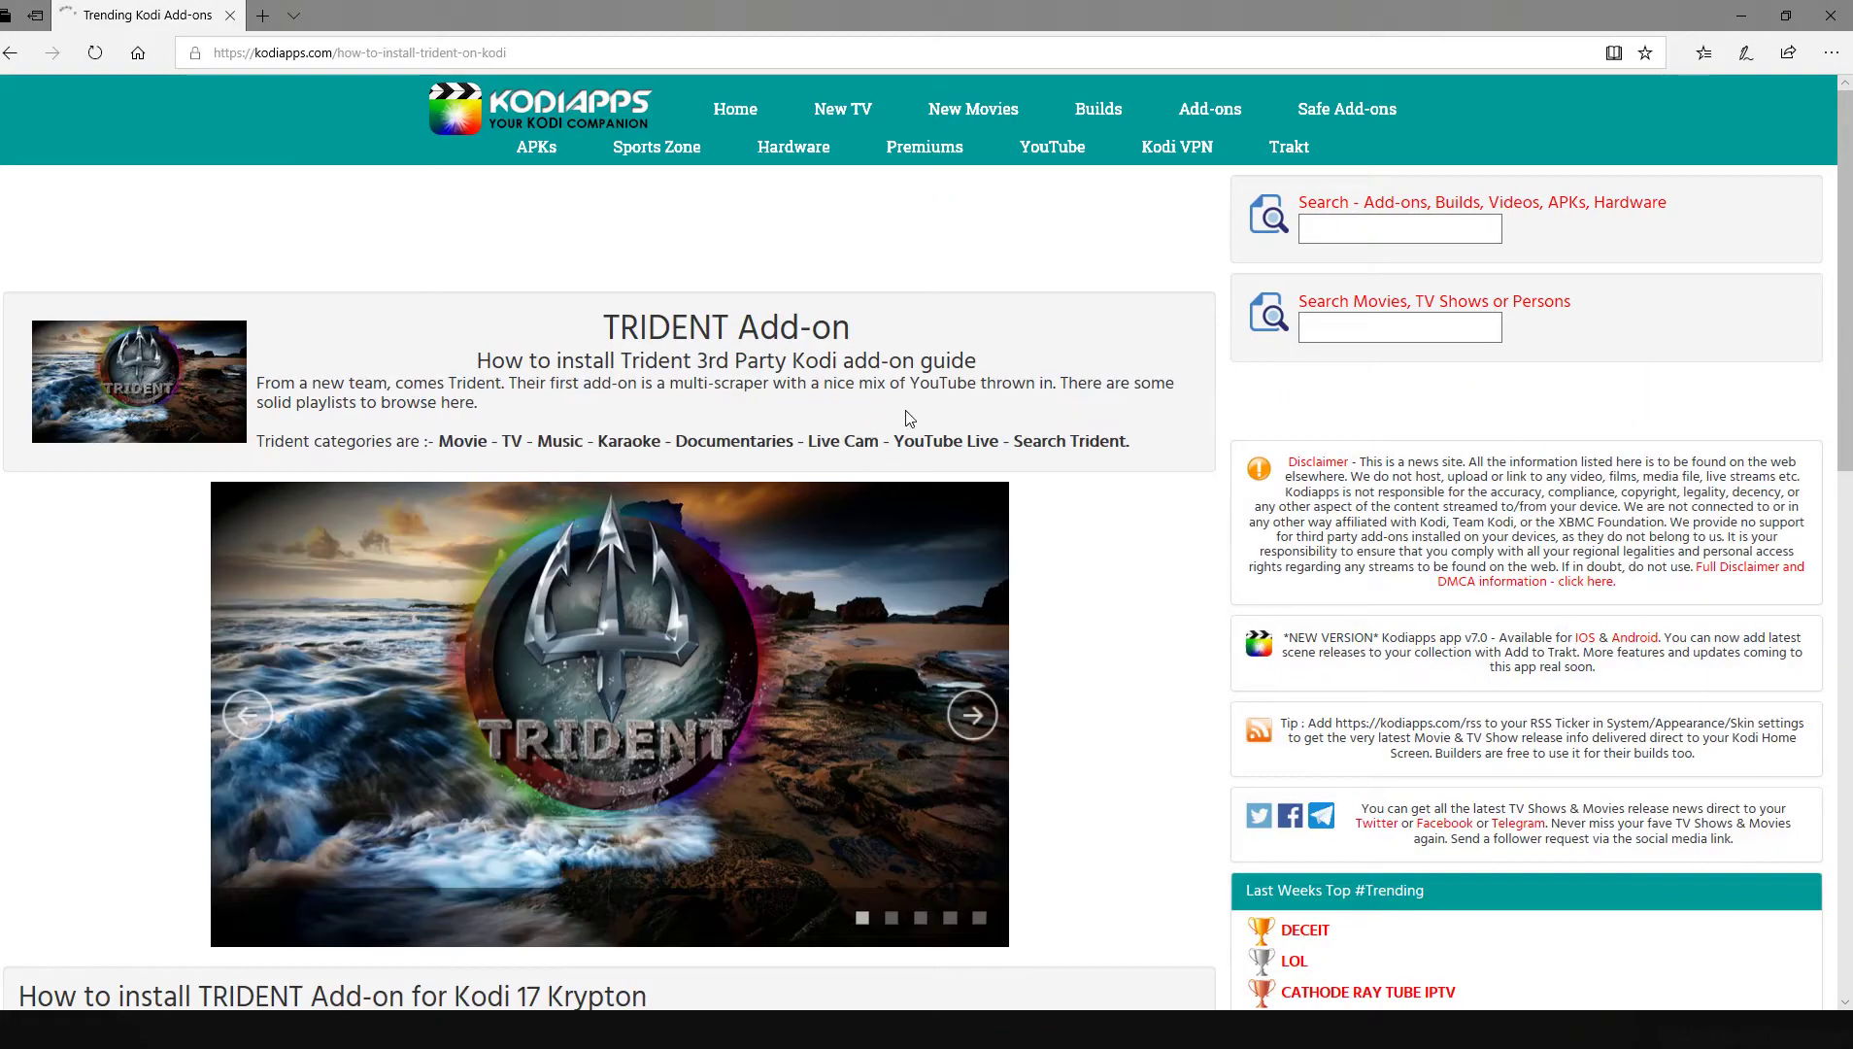
scroll(841, 560, "down", 2)
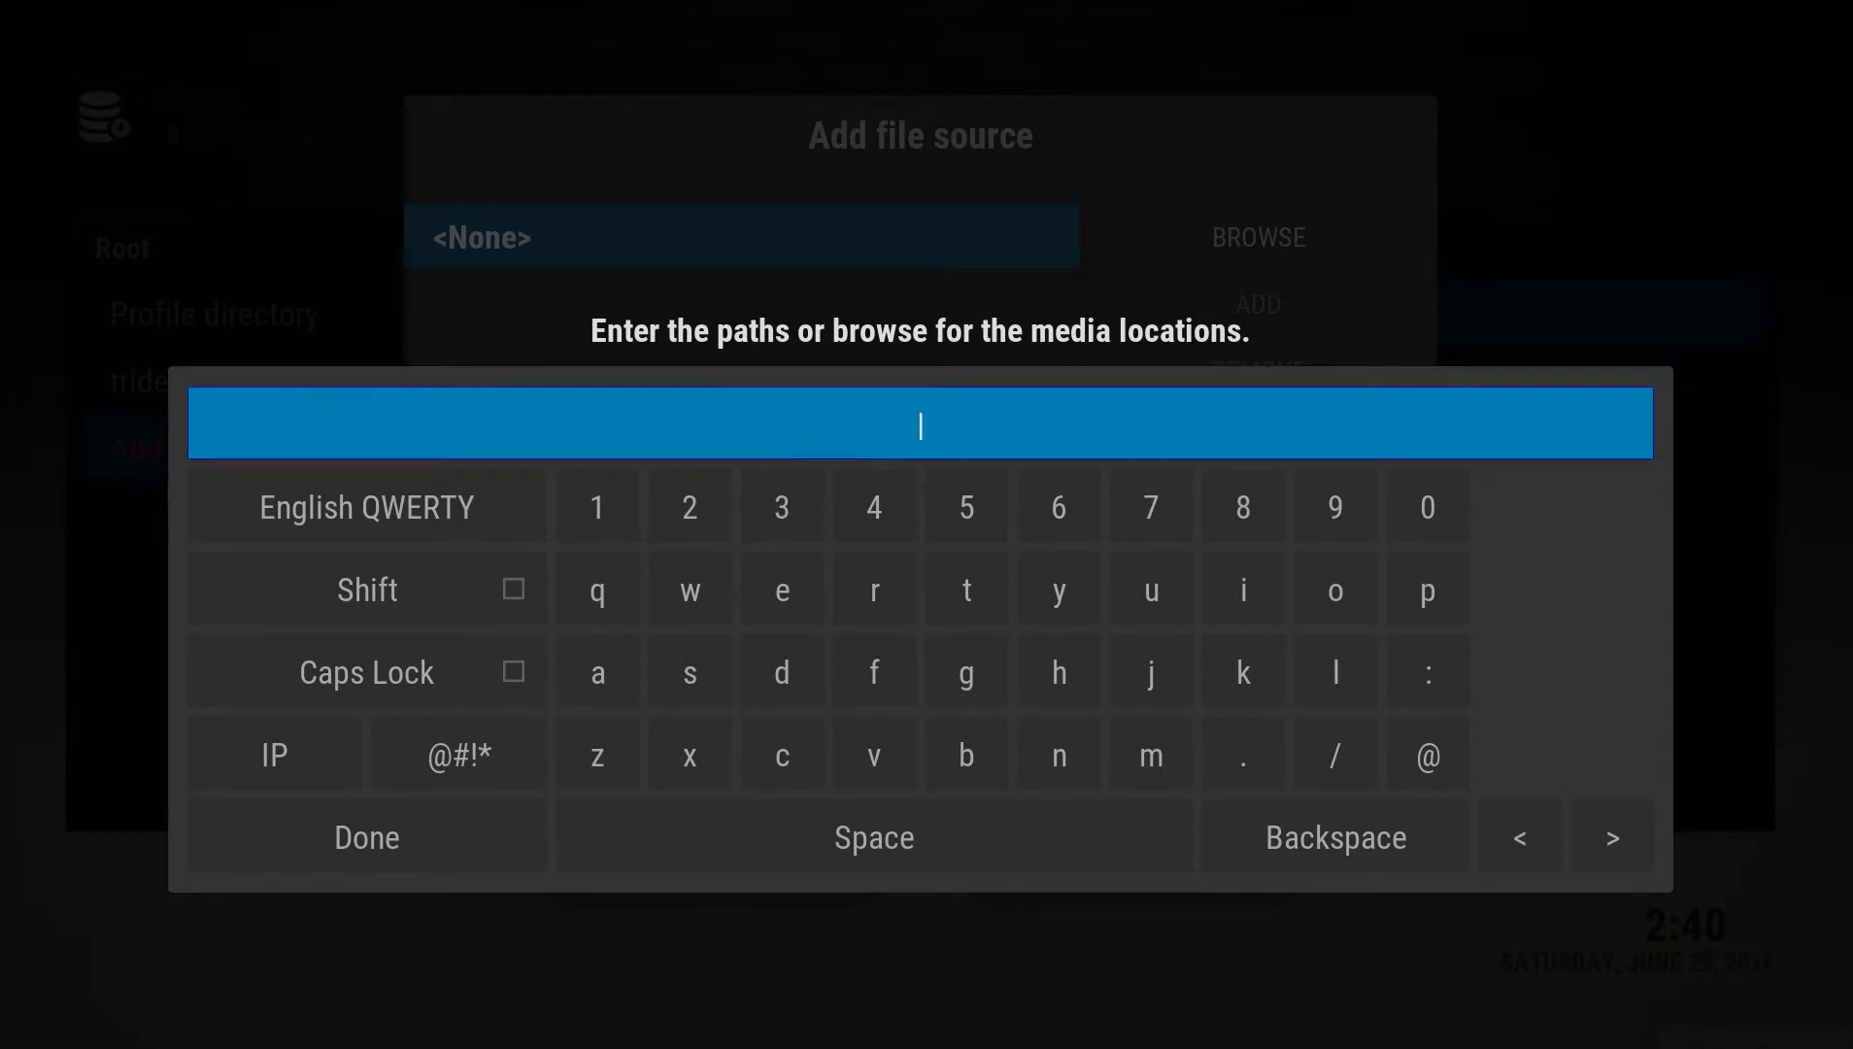
type("http:/")
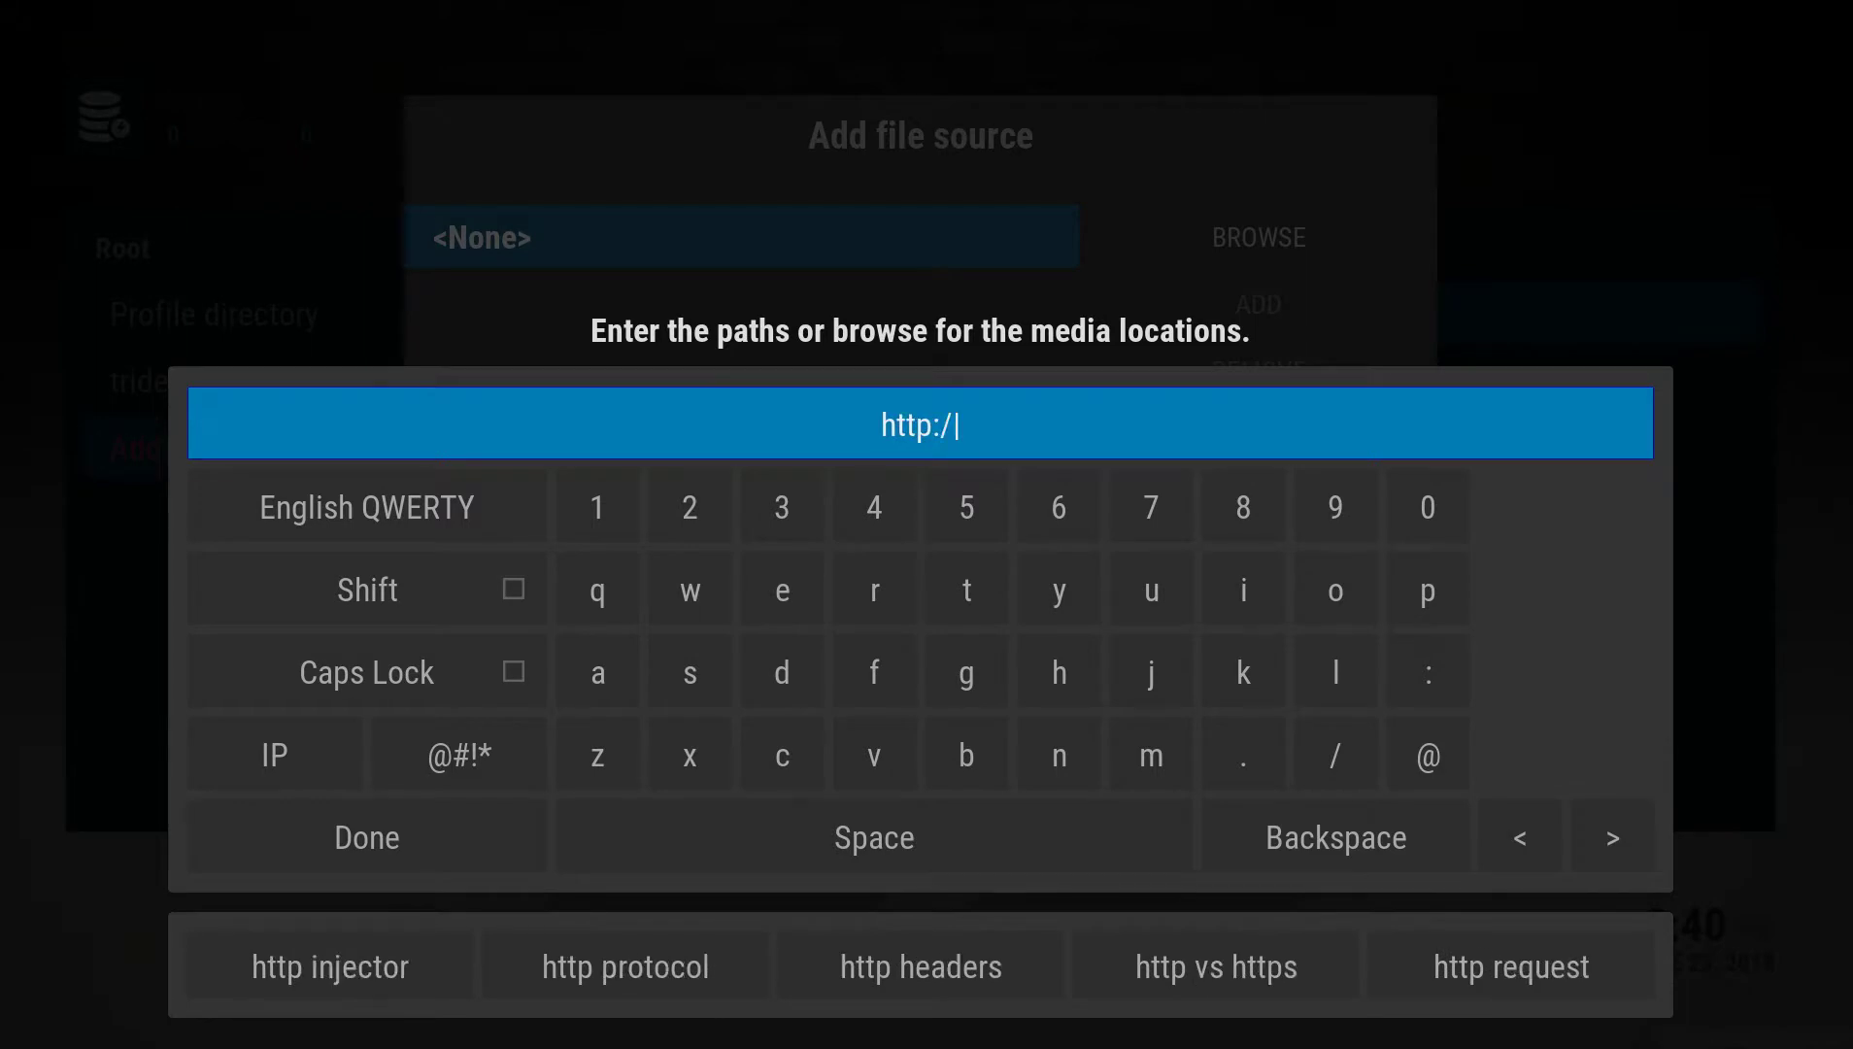
type("/re")
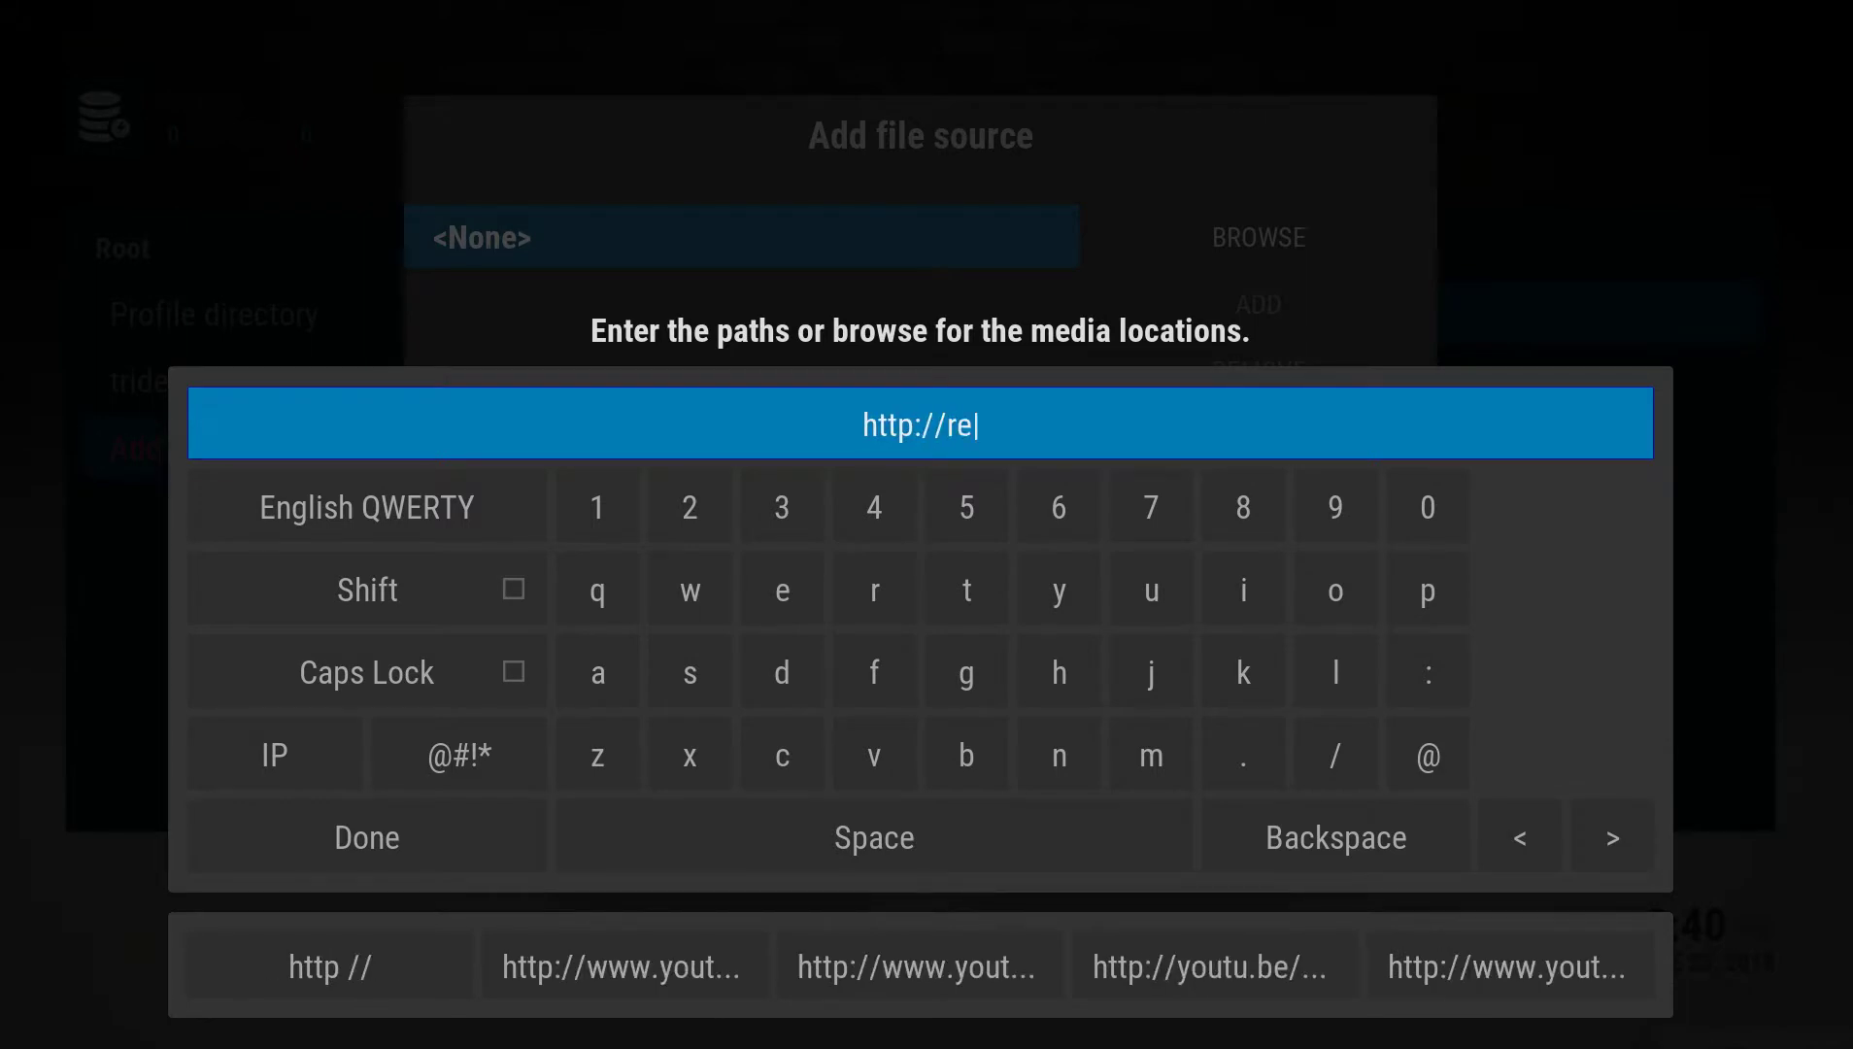
type("po.")
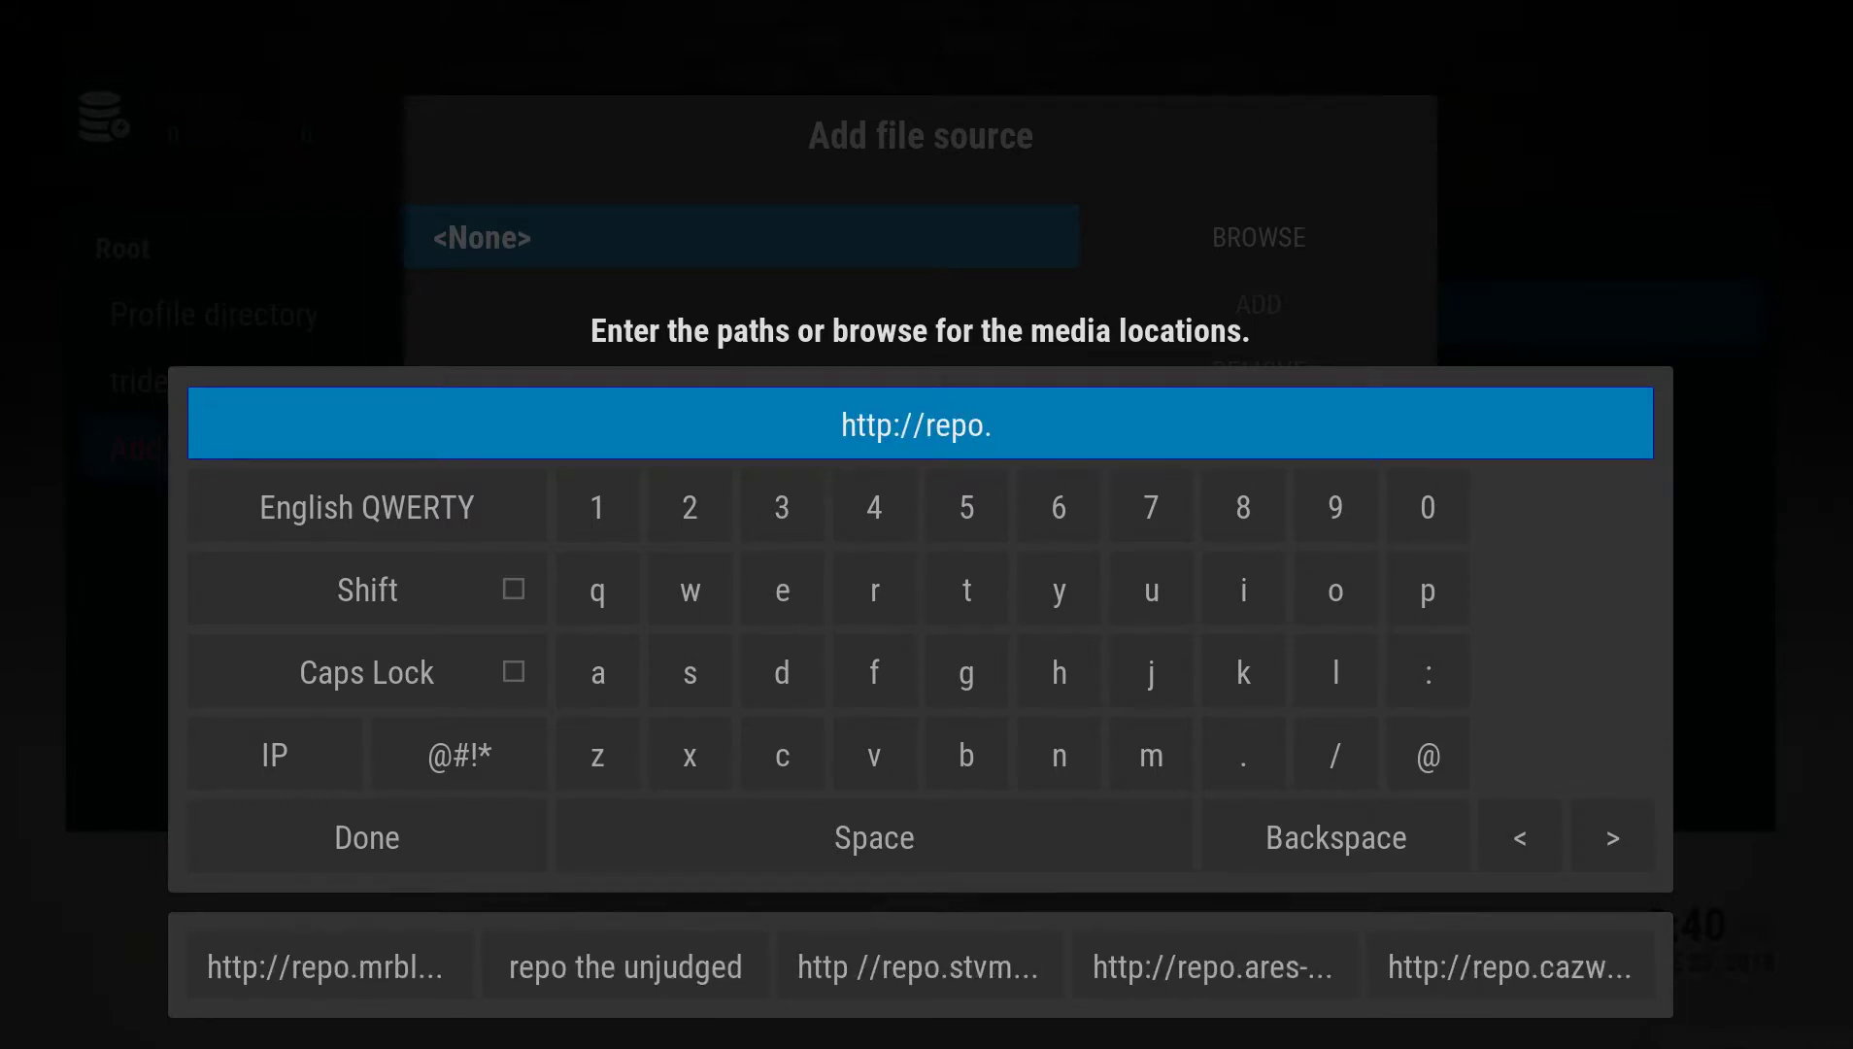
type("trident")
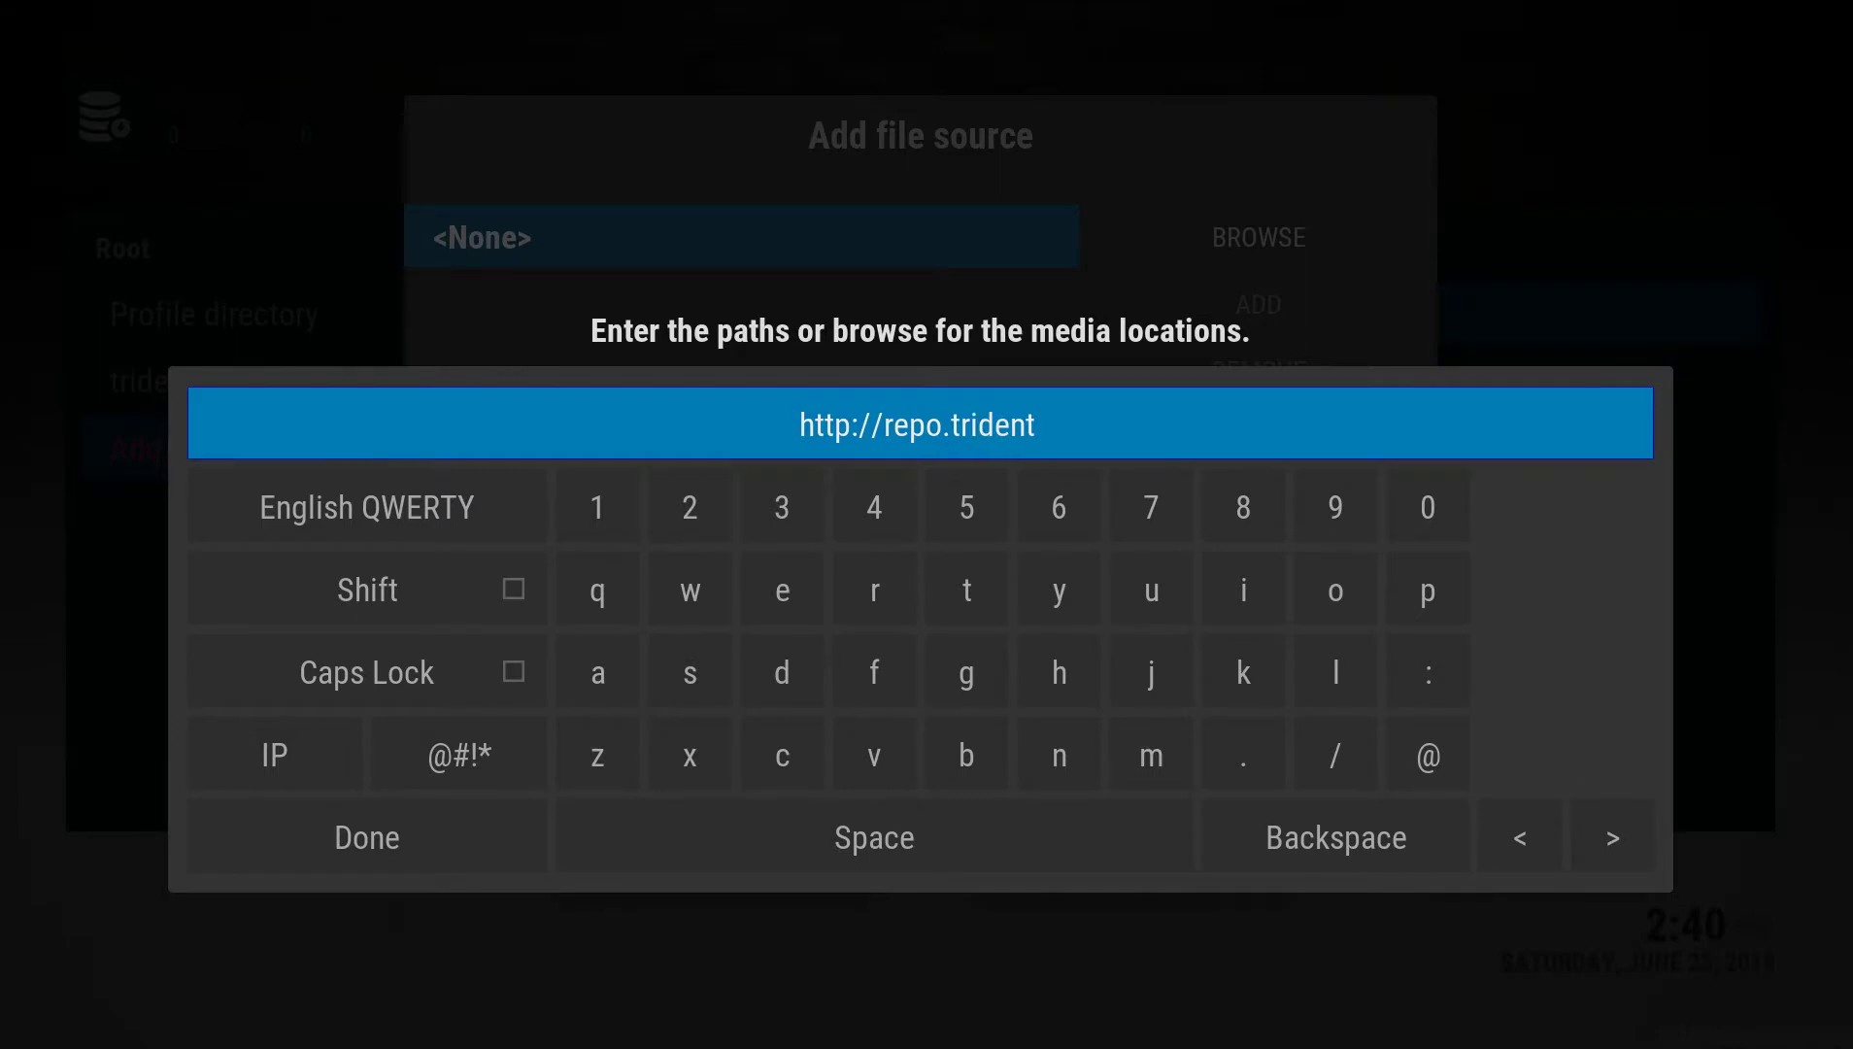
type(".fun")
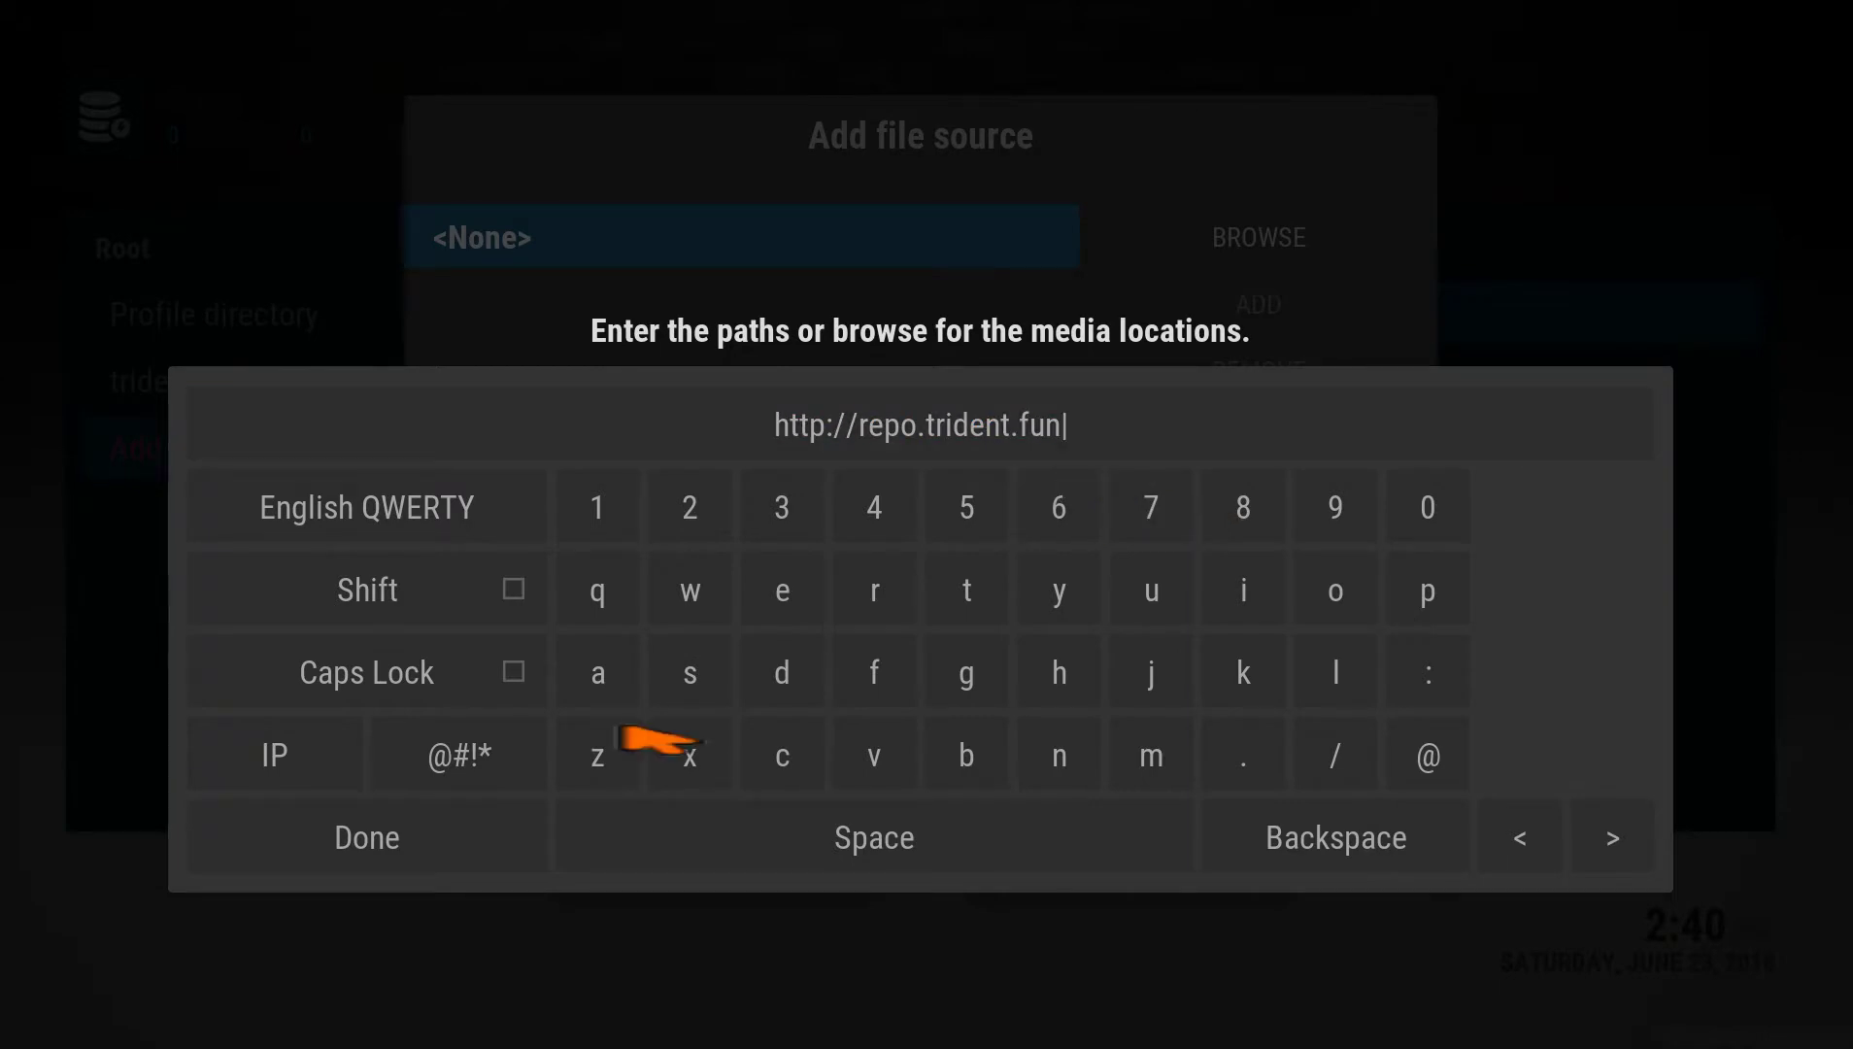
left_click(474, 860)
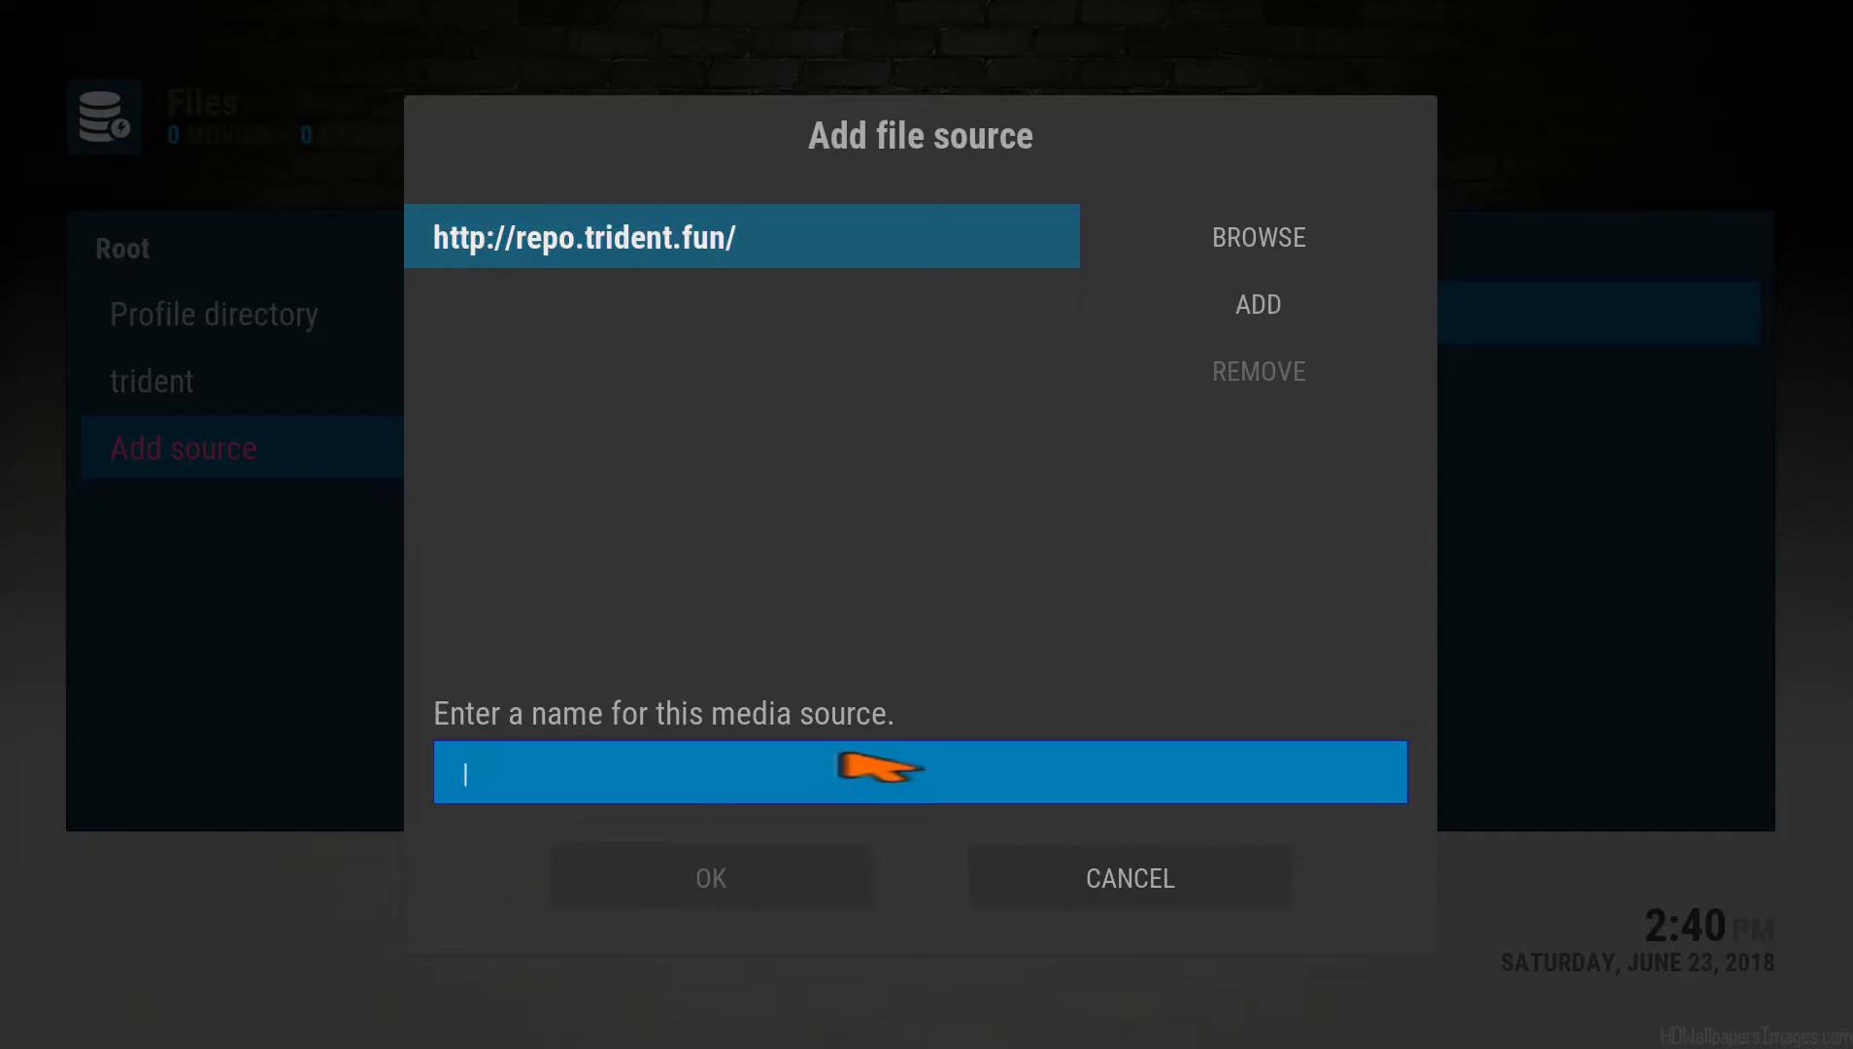
Name the media source trident, save it and return to the home screen
left_click(927, 782)
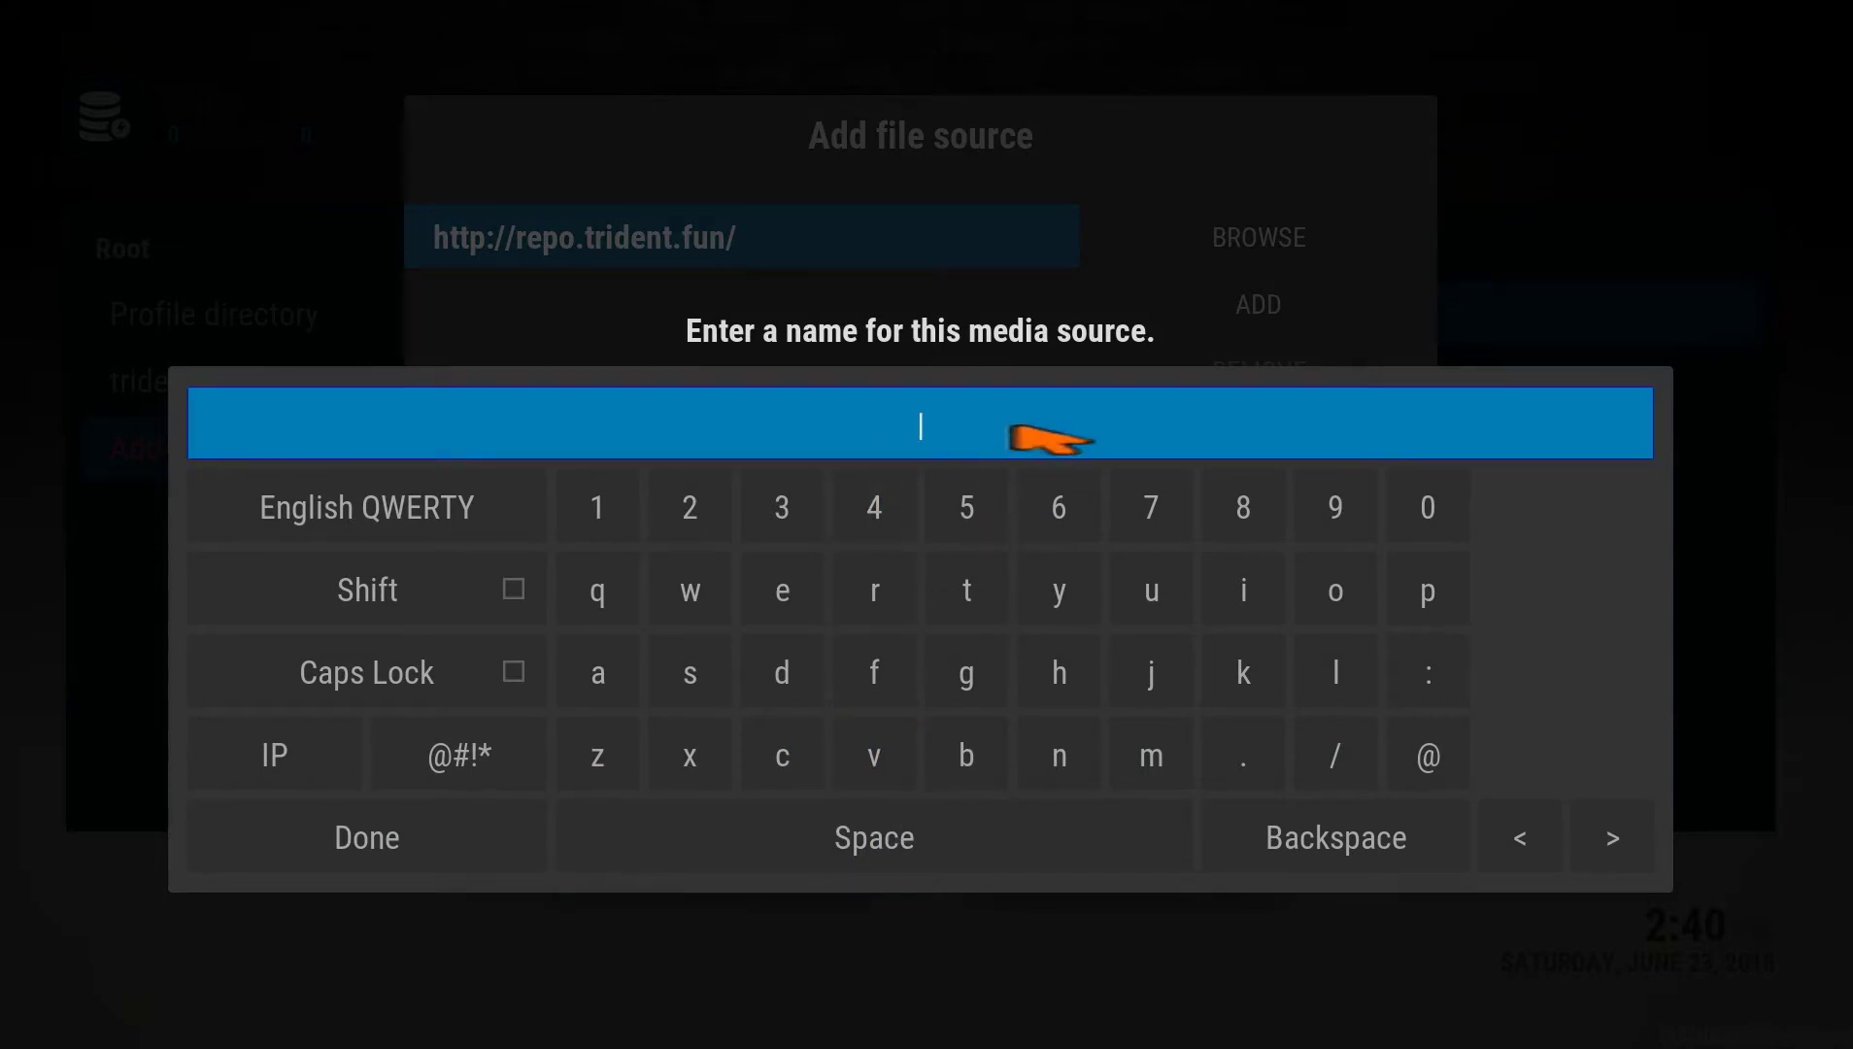
type("t")
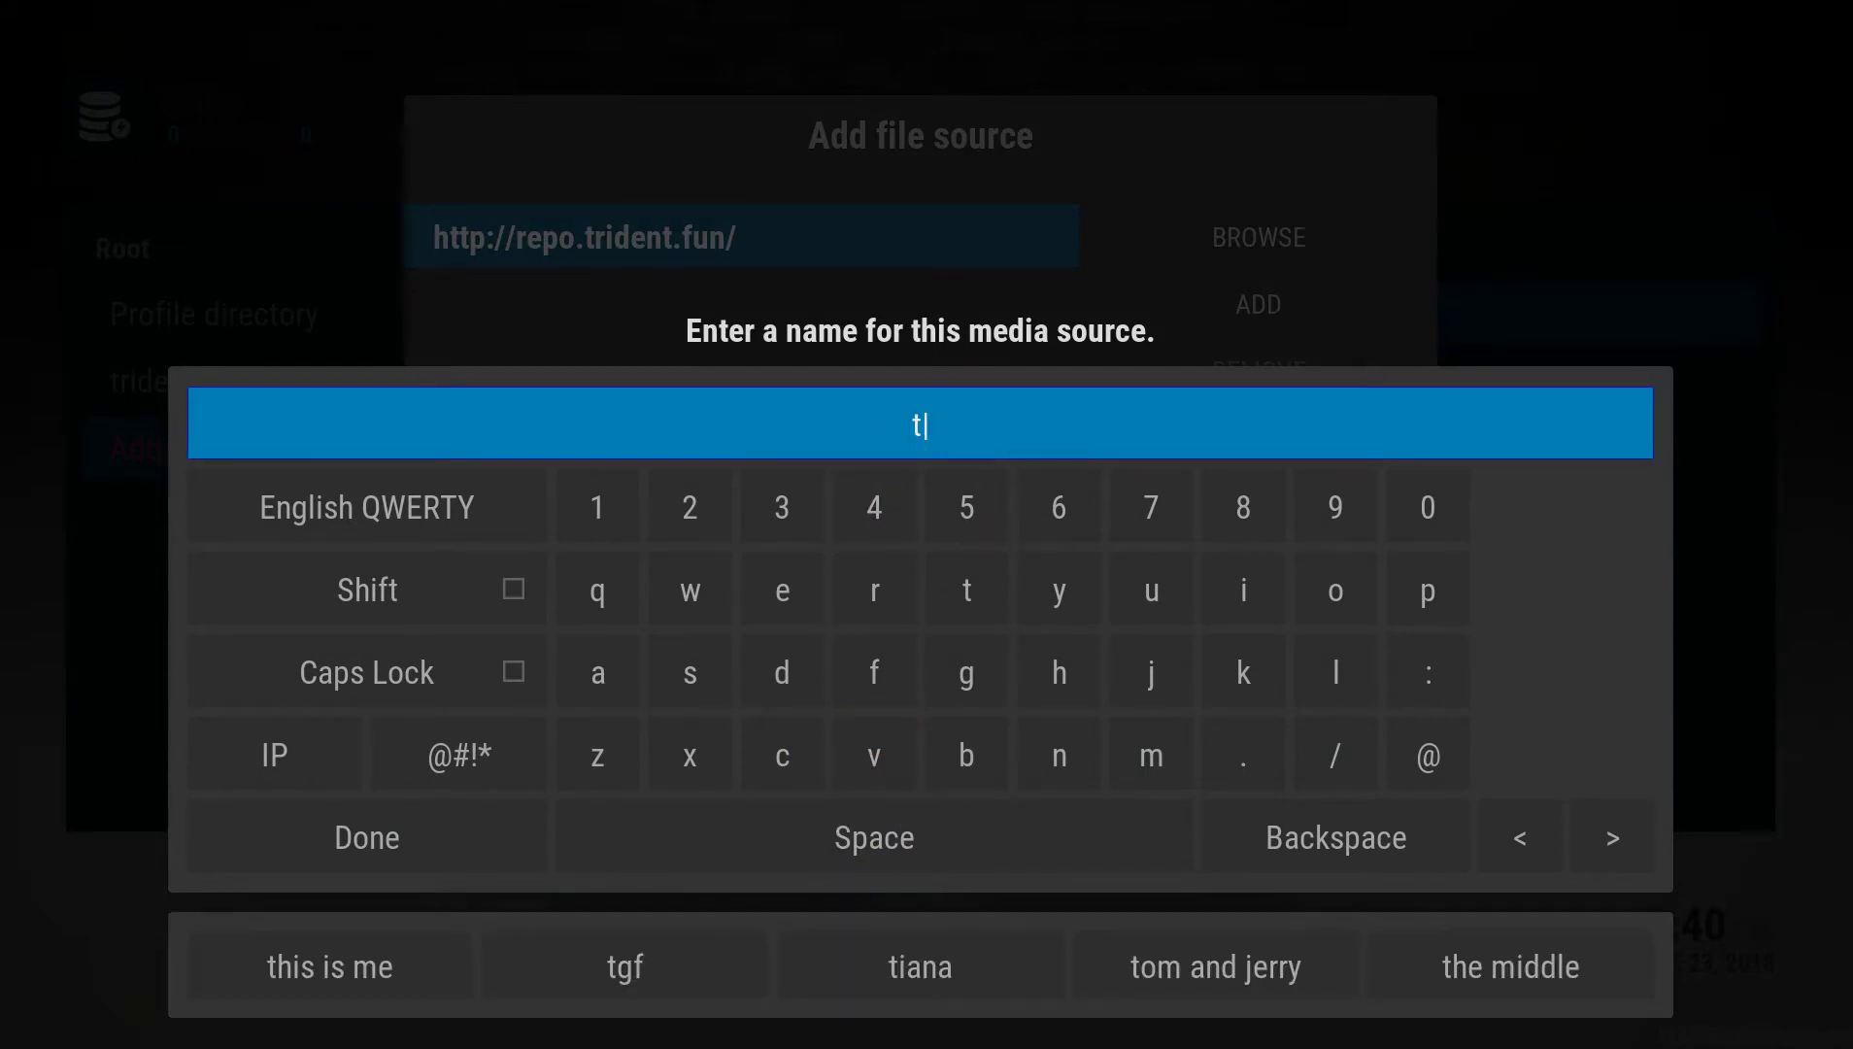
type("rident")
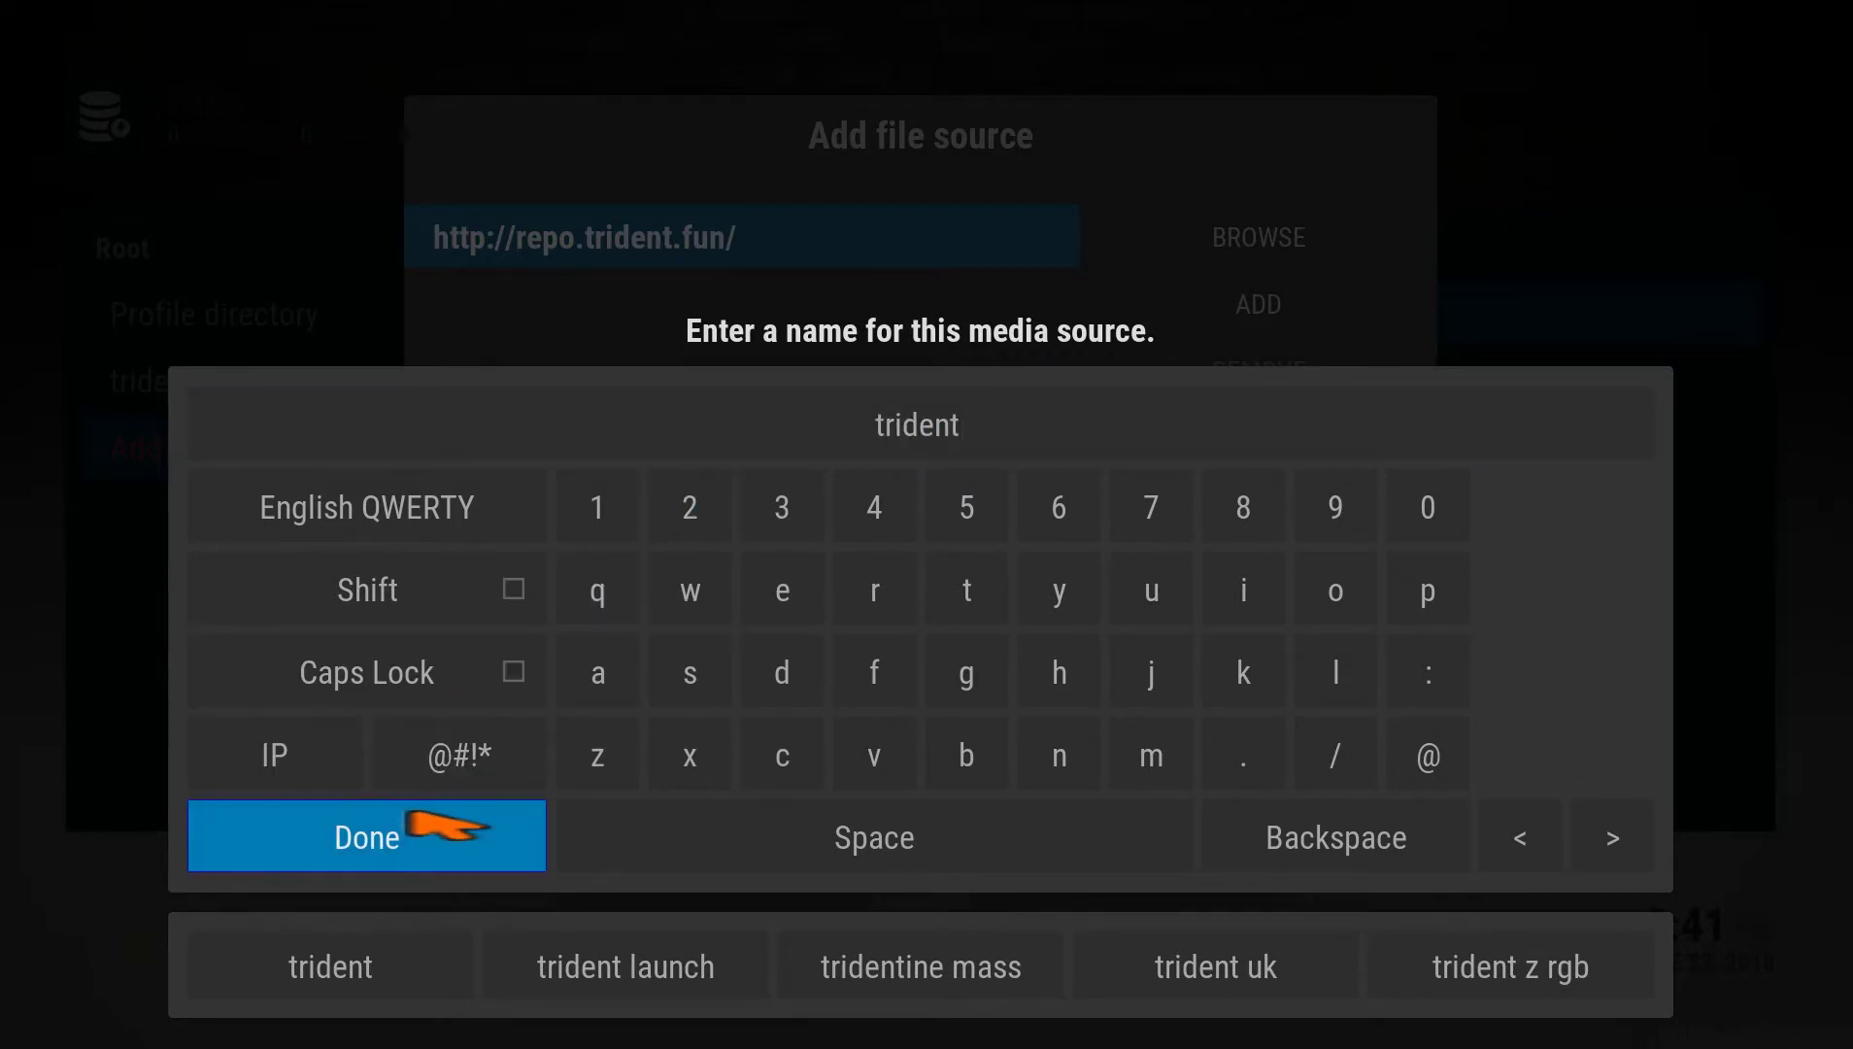
left_click(413, 826)
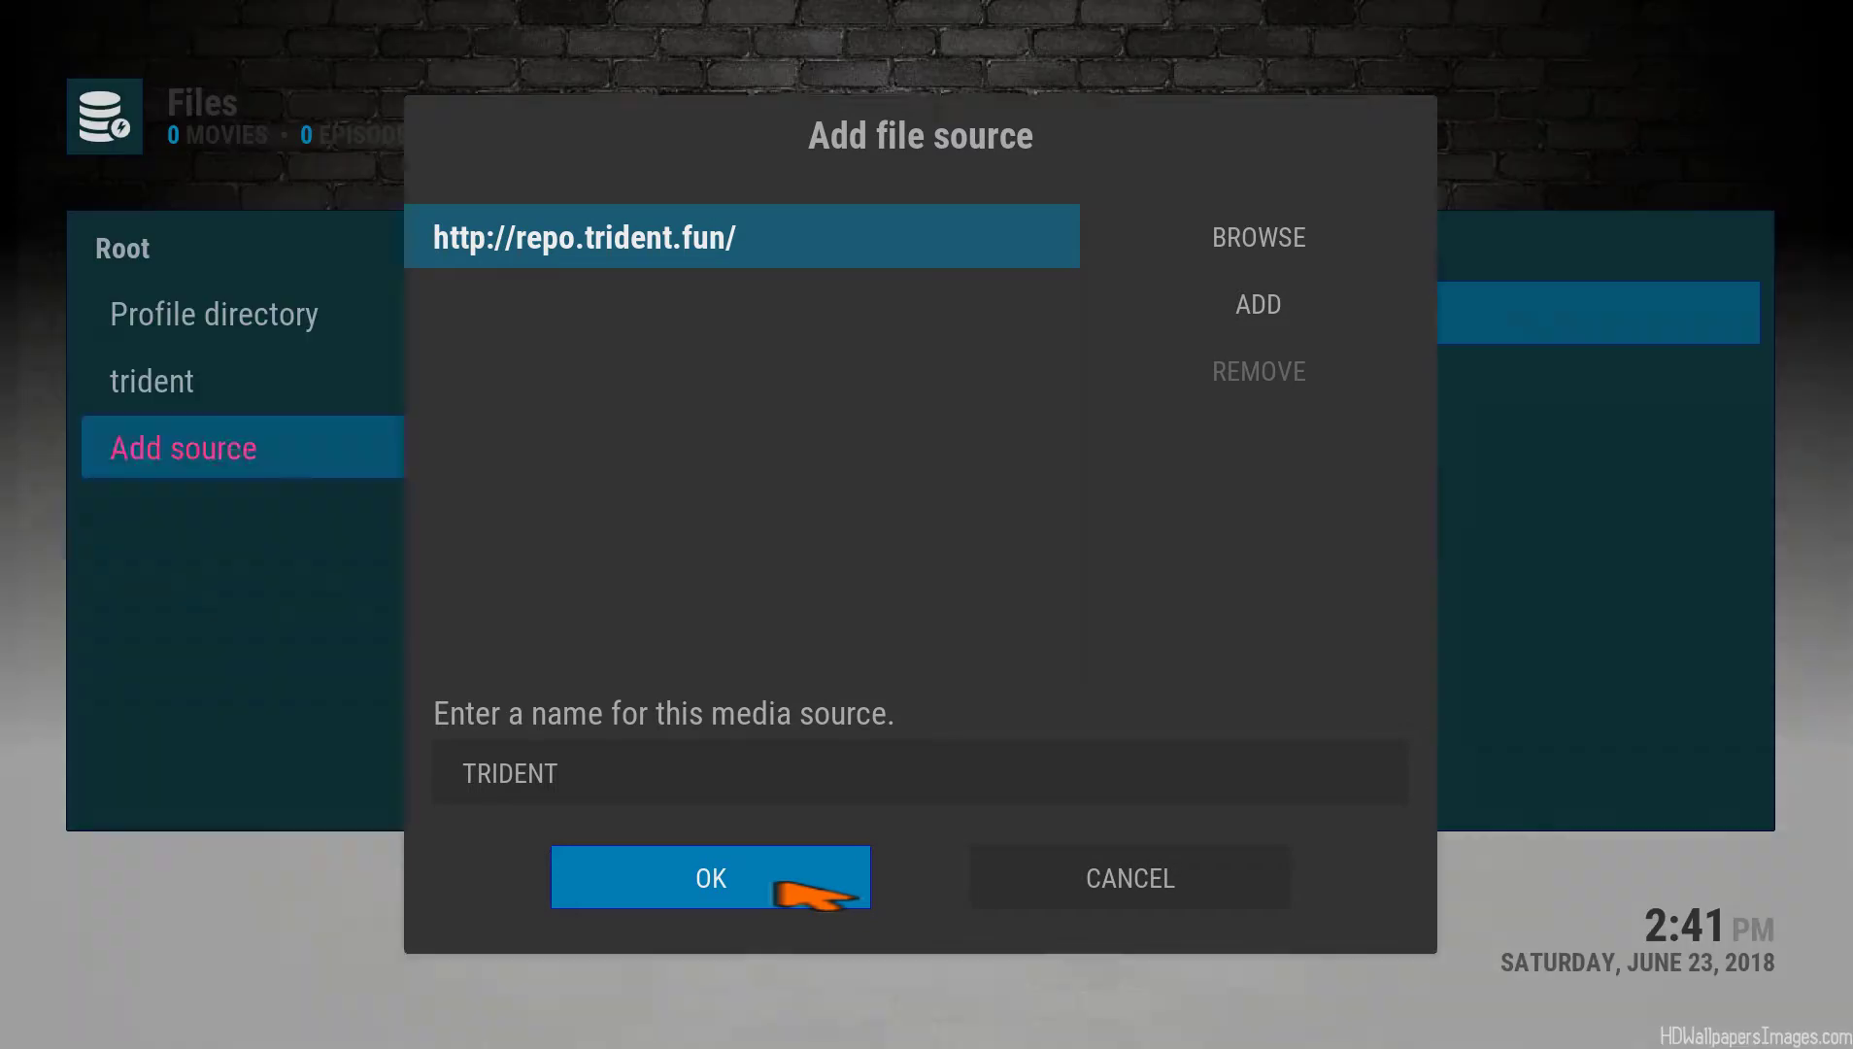
left_click(778, 886)
key("Escape")
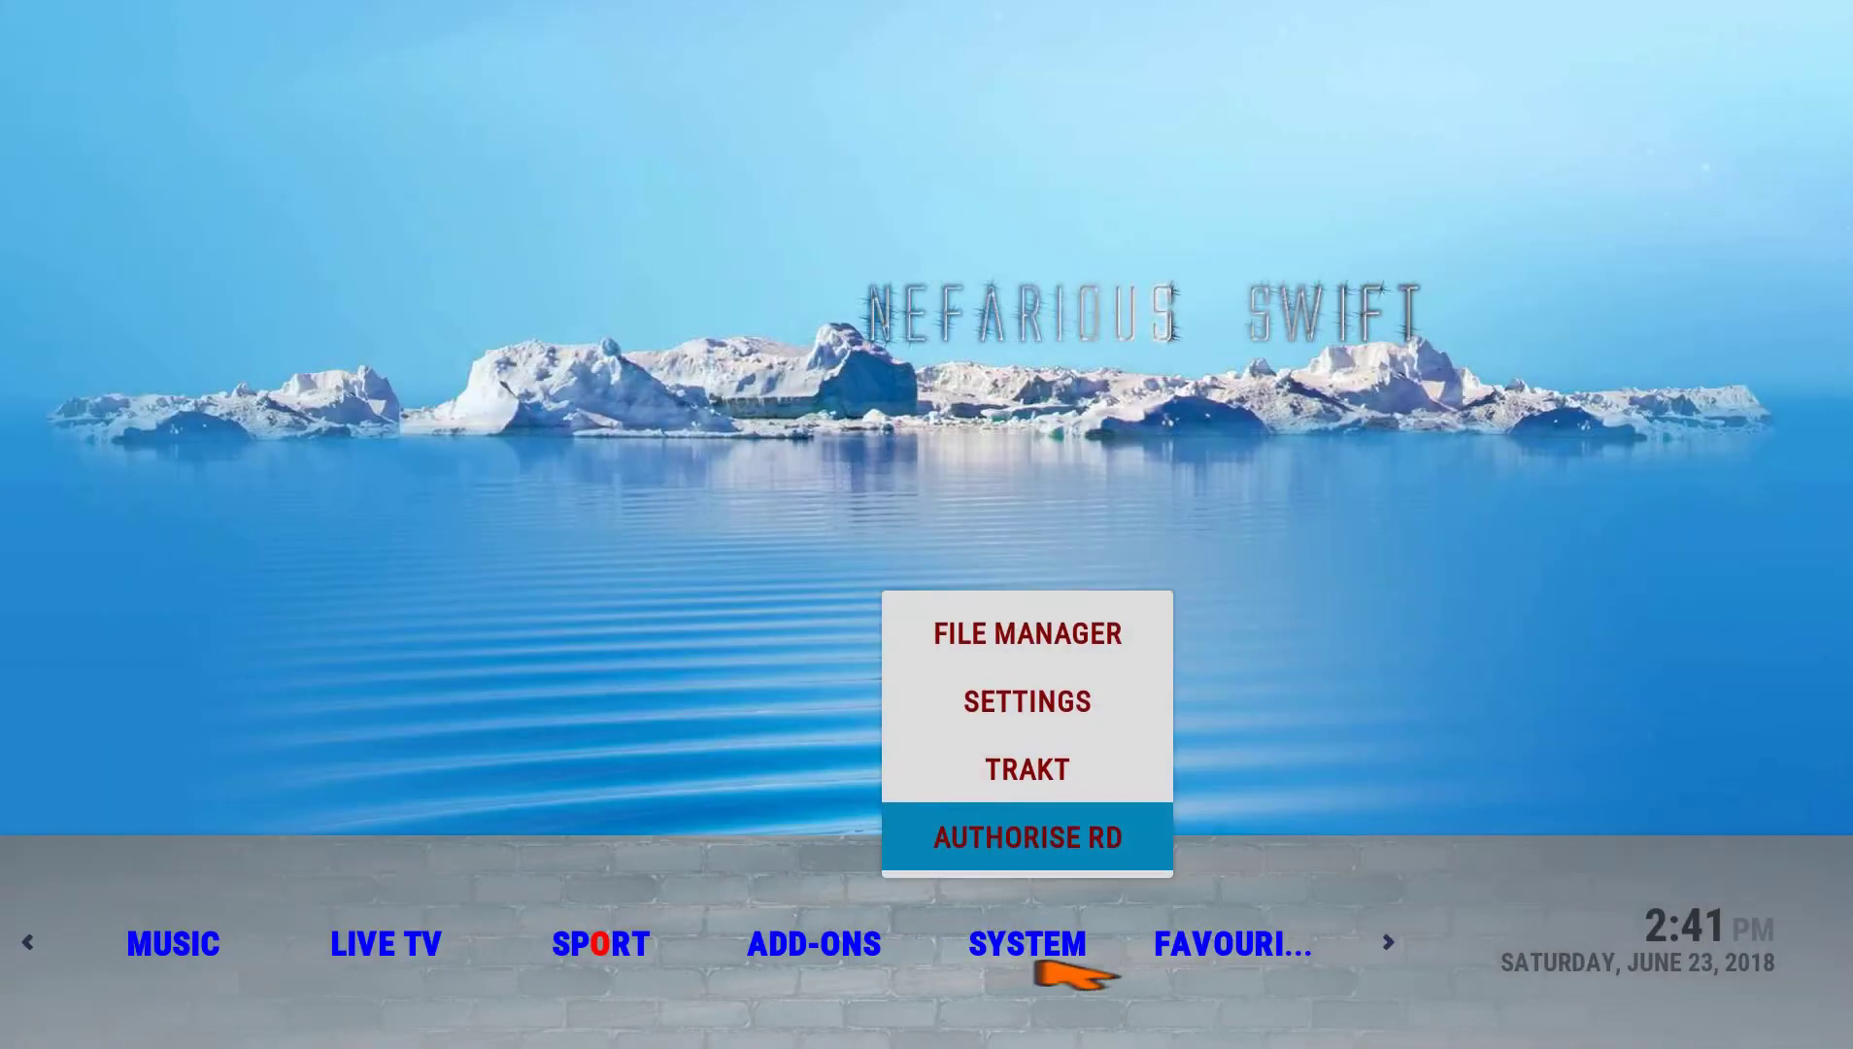
Install the add-on repository from the zip file repository.trident-0.1.1.zip in the trident source
left_click(1068, 976)
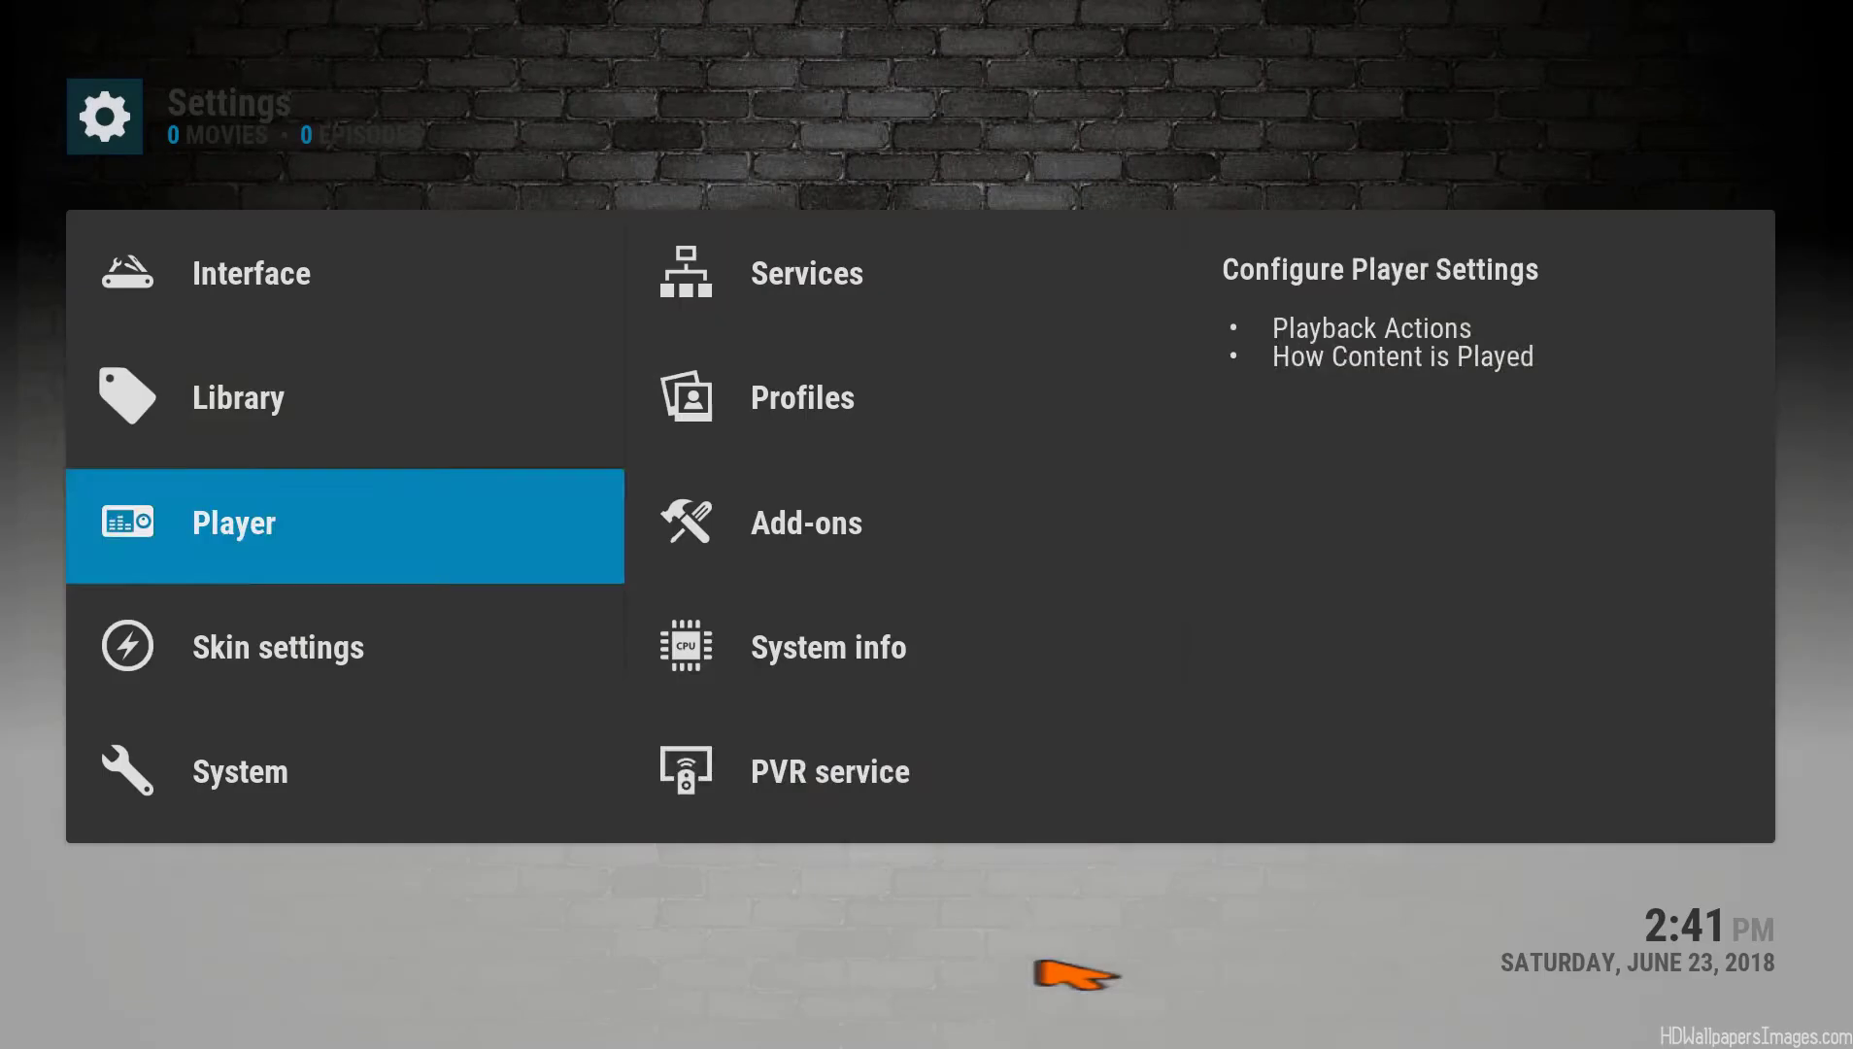
left_click(899, 555)
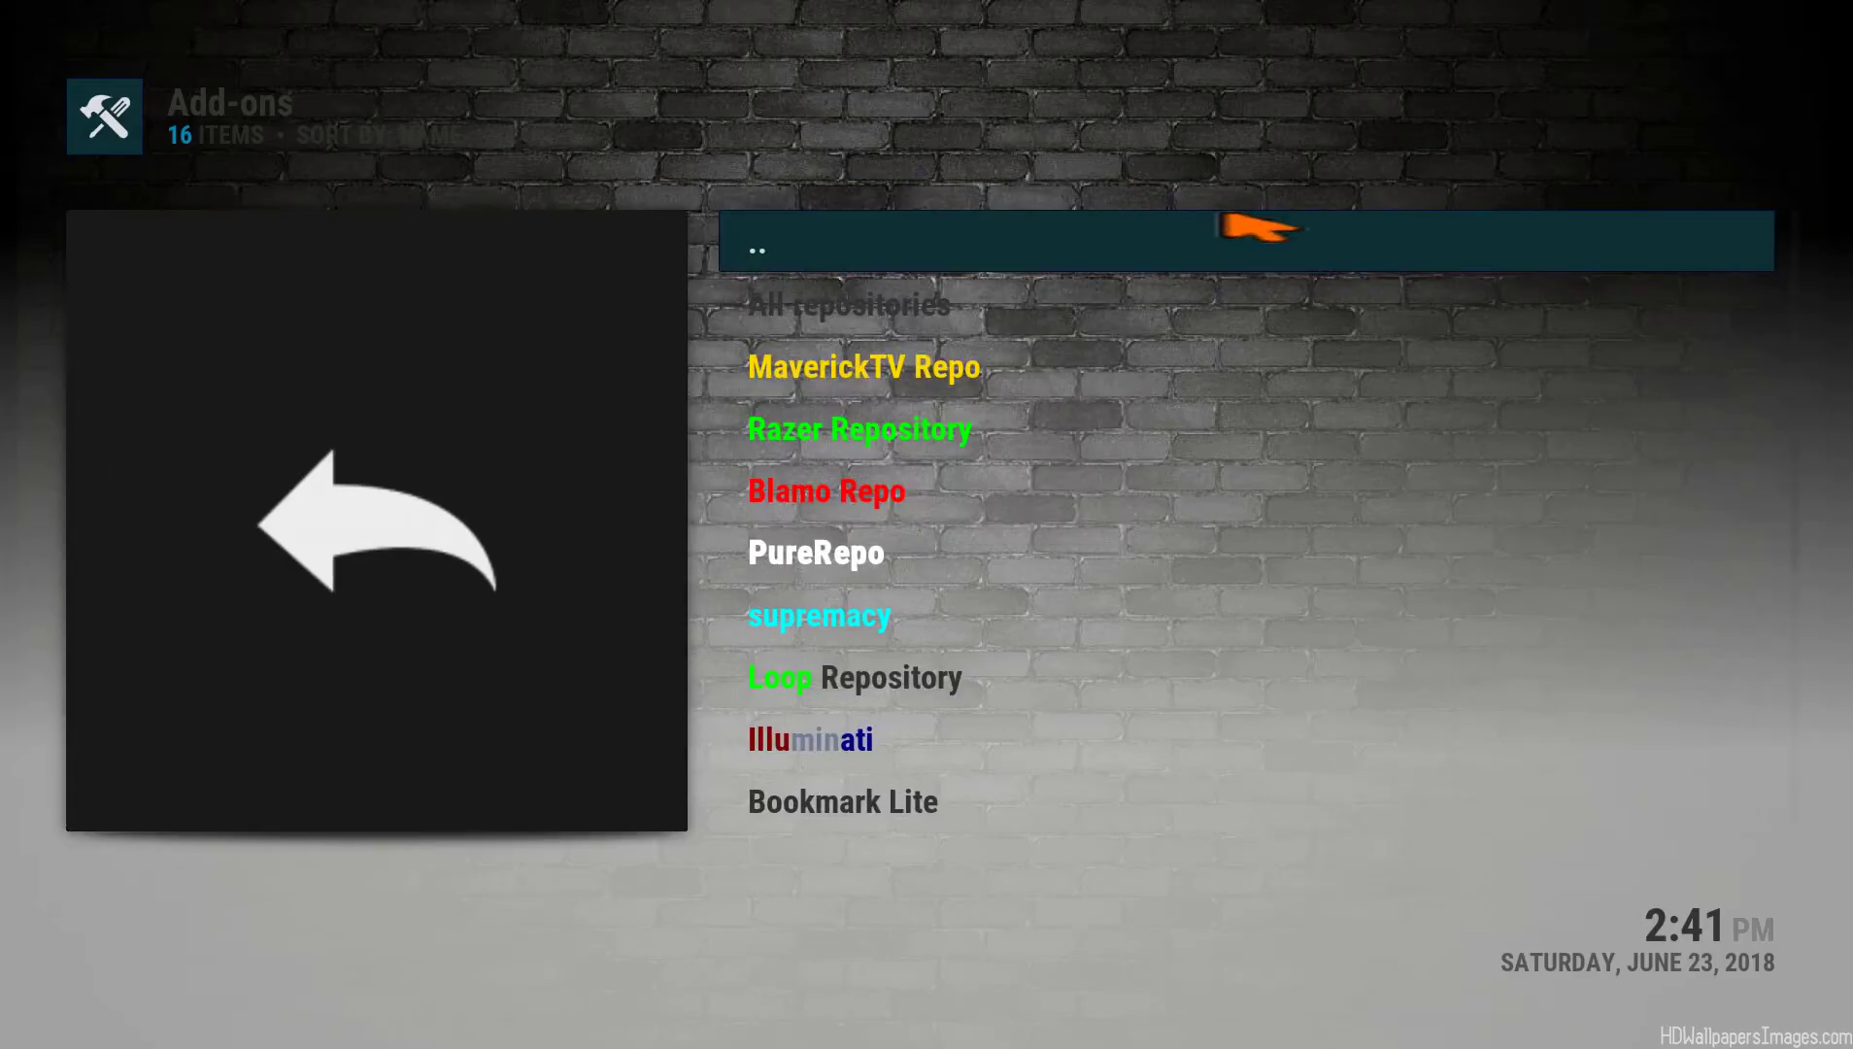
left_click(1226, 251)
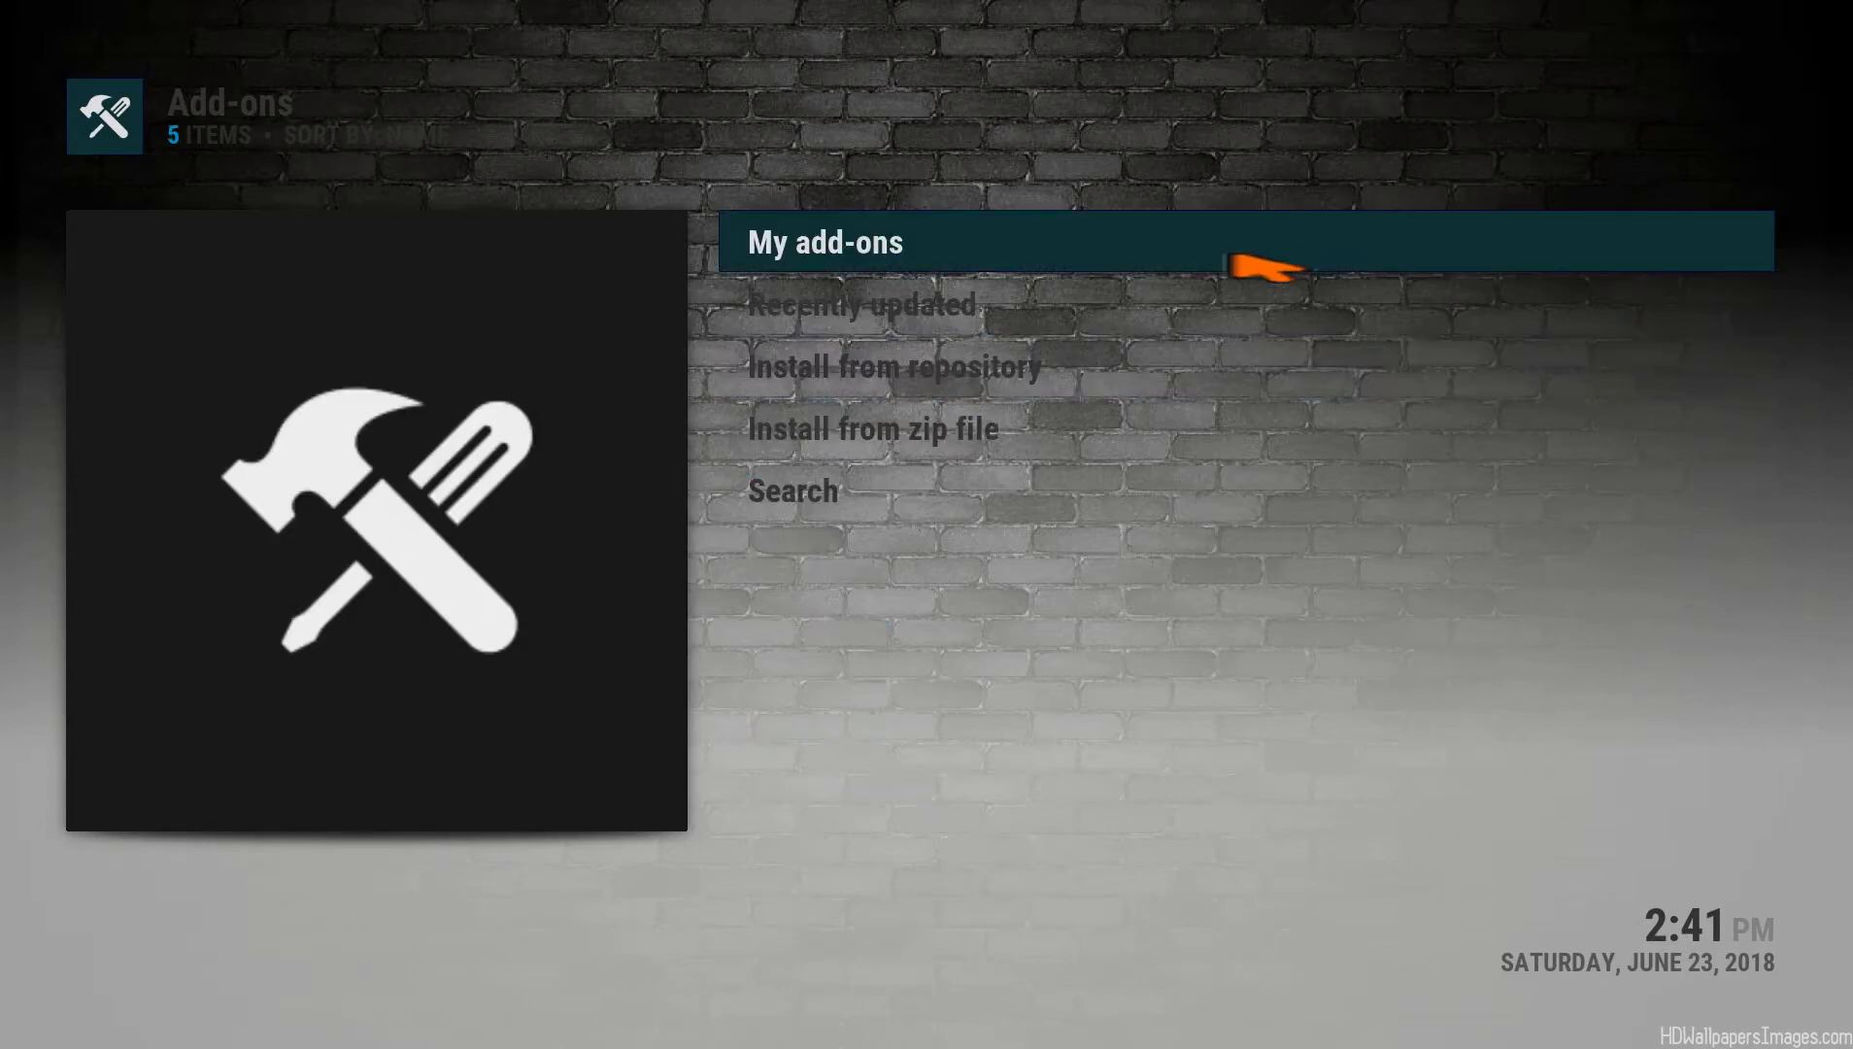
right_click(1224, 415)
right_click(1225, 418)
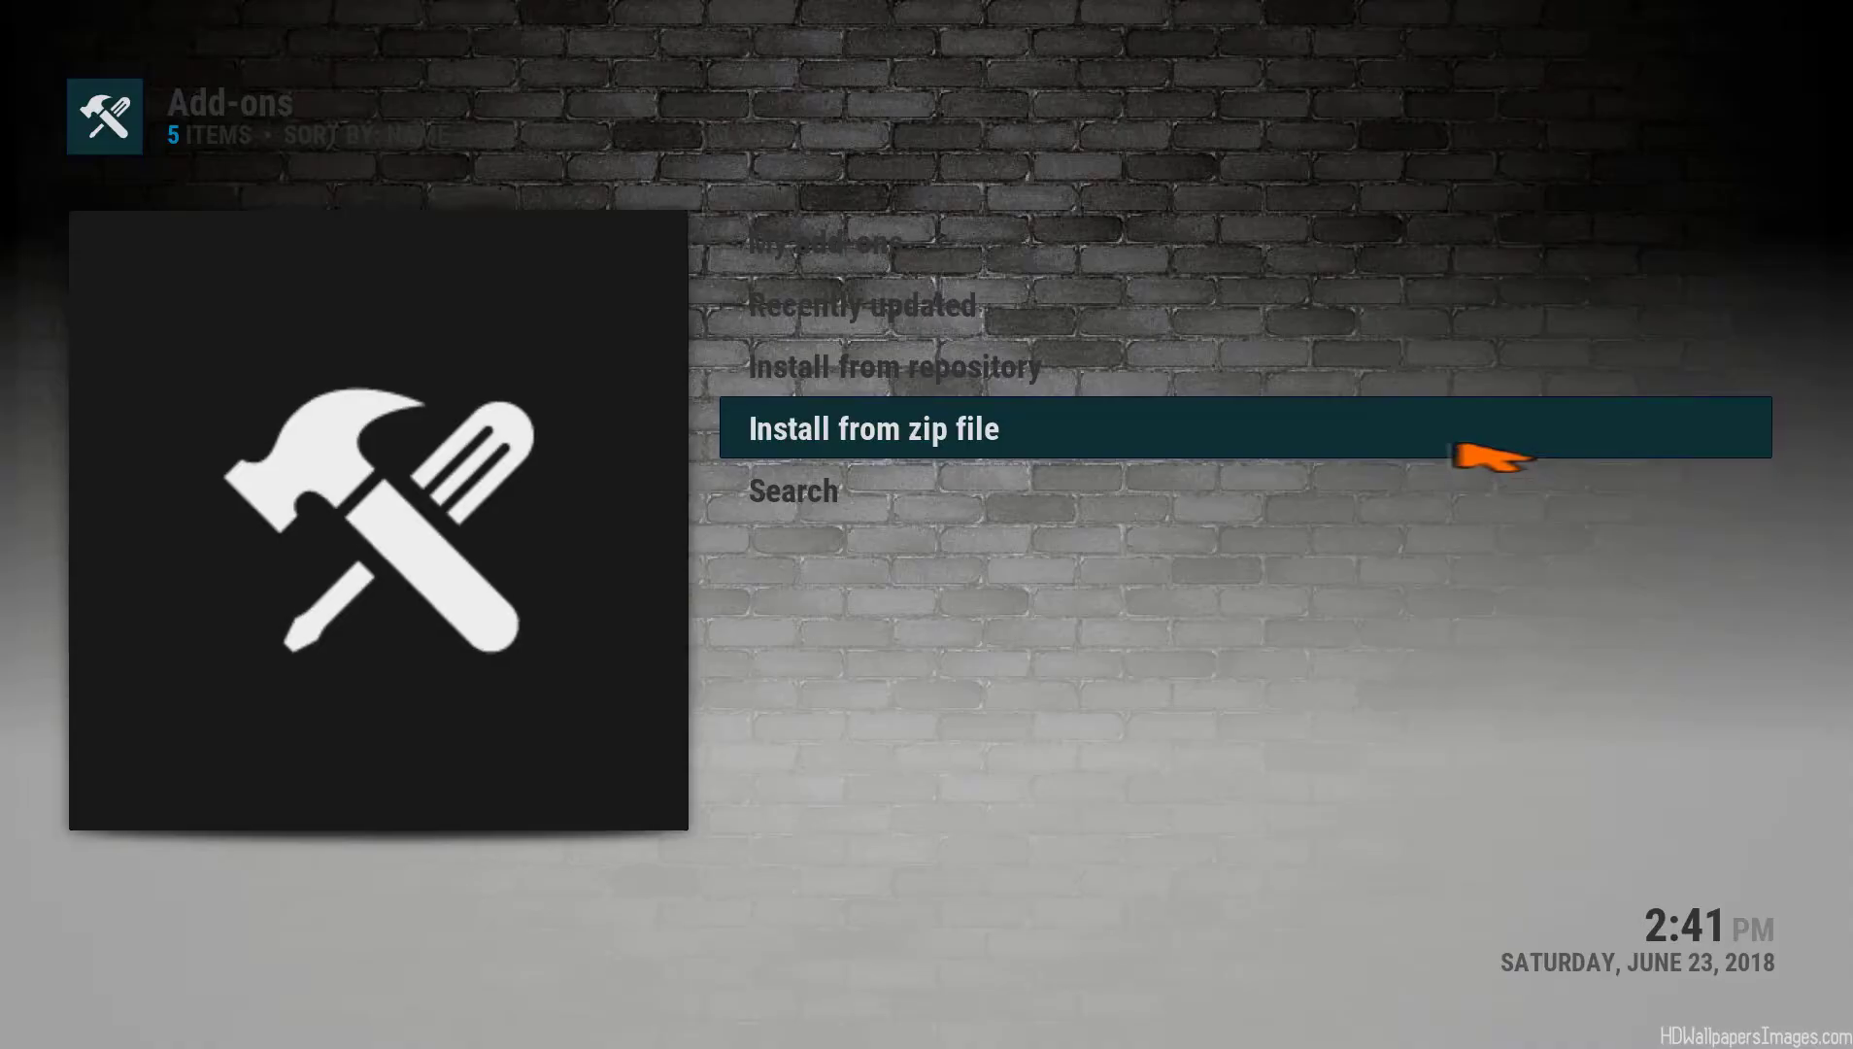
left_click(1457, 453)
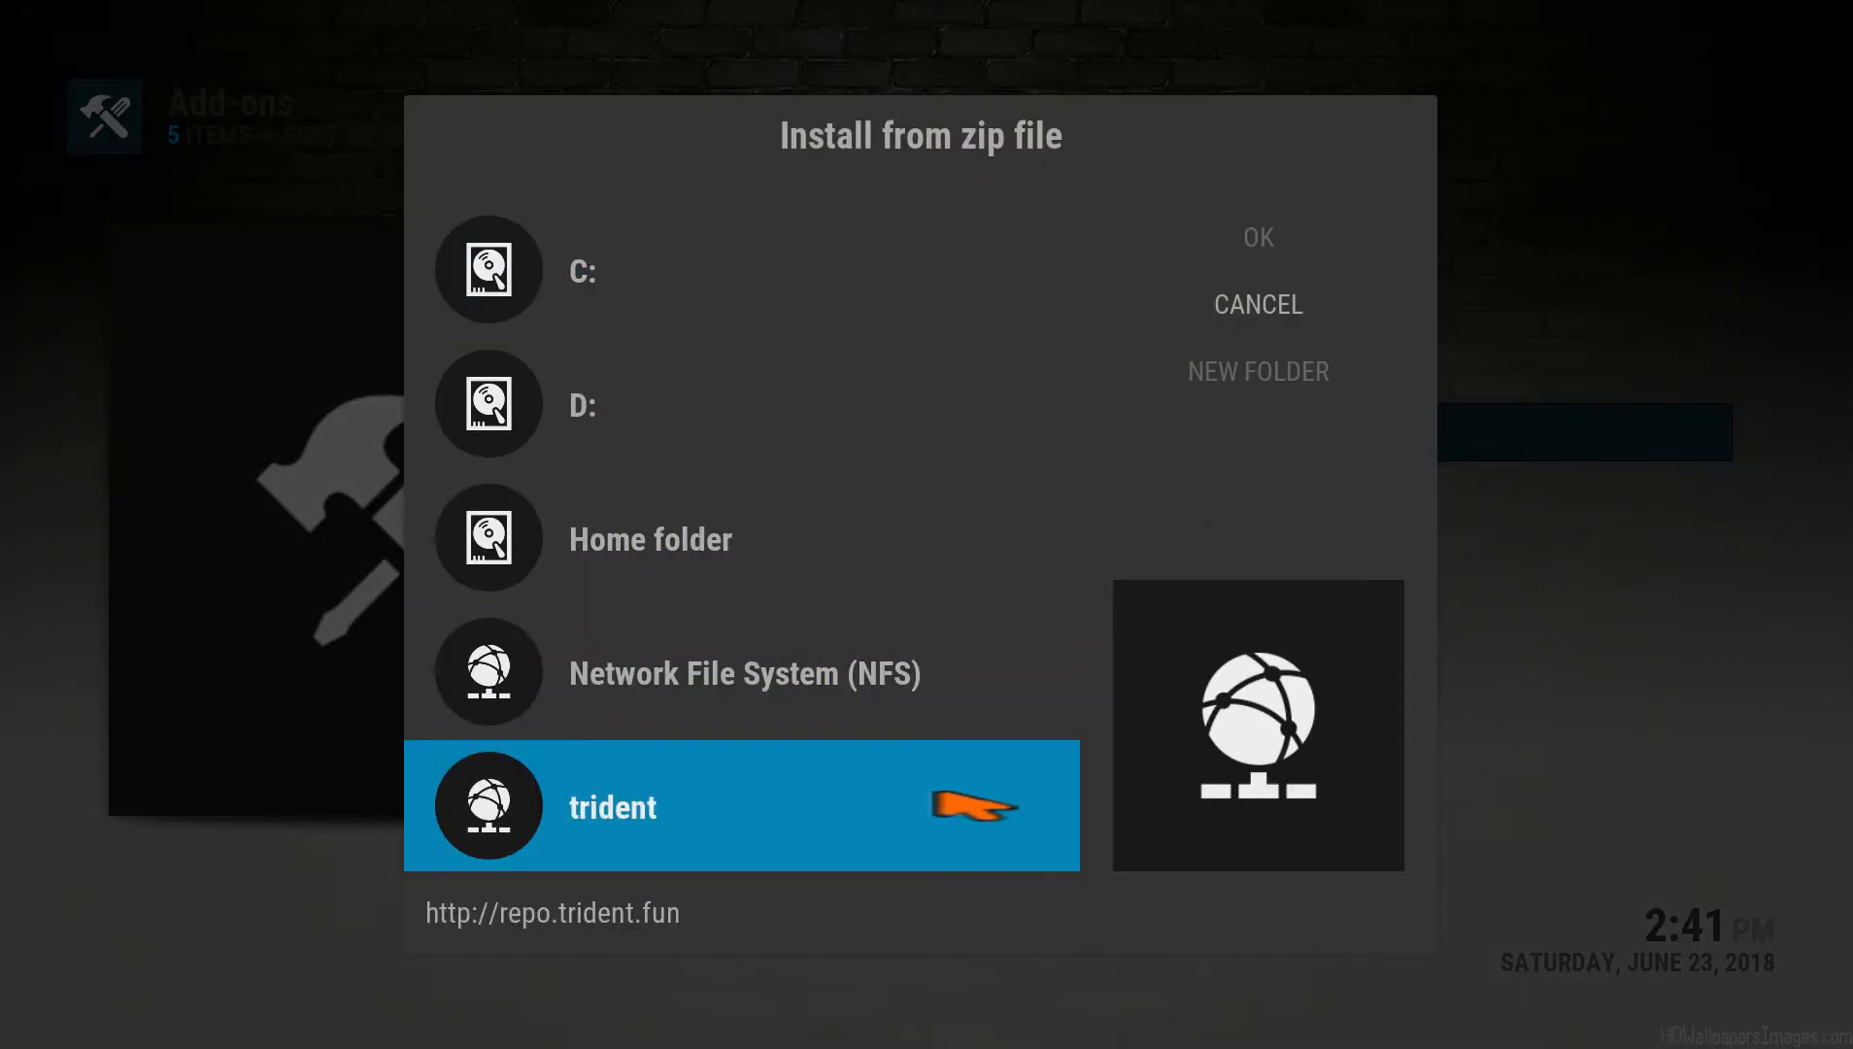
left_click(972, 805)
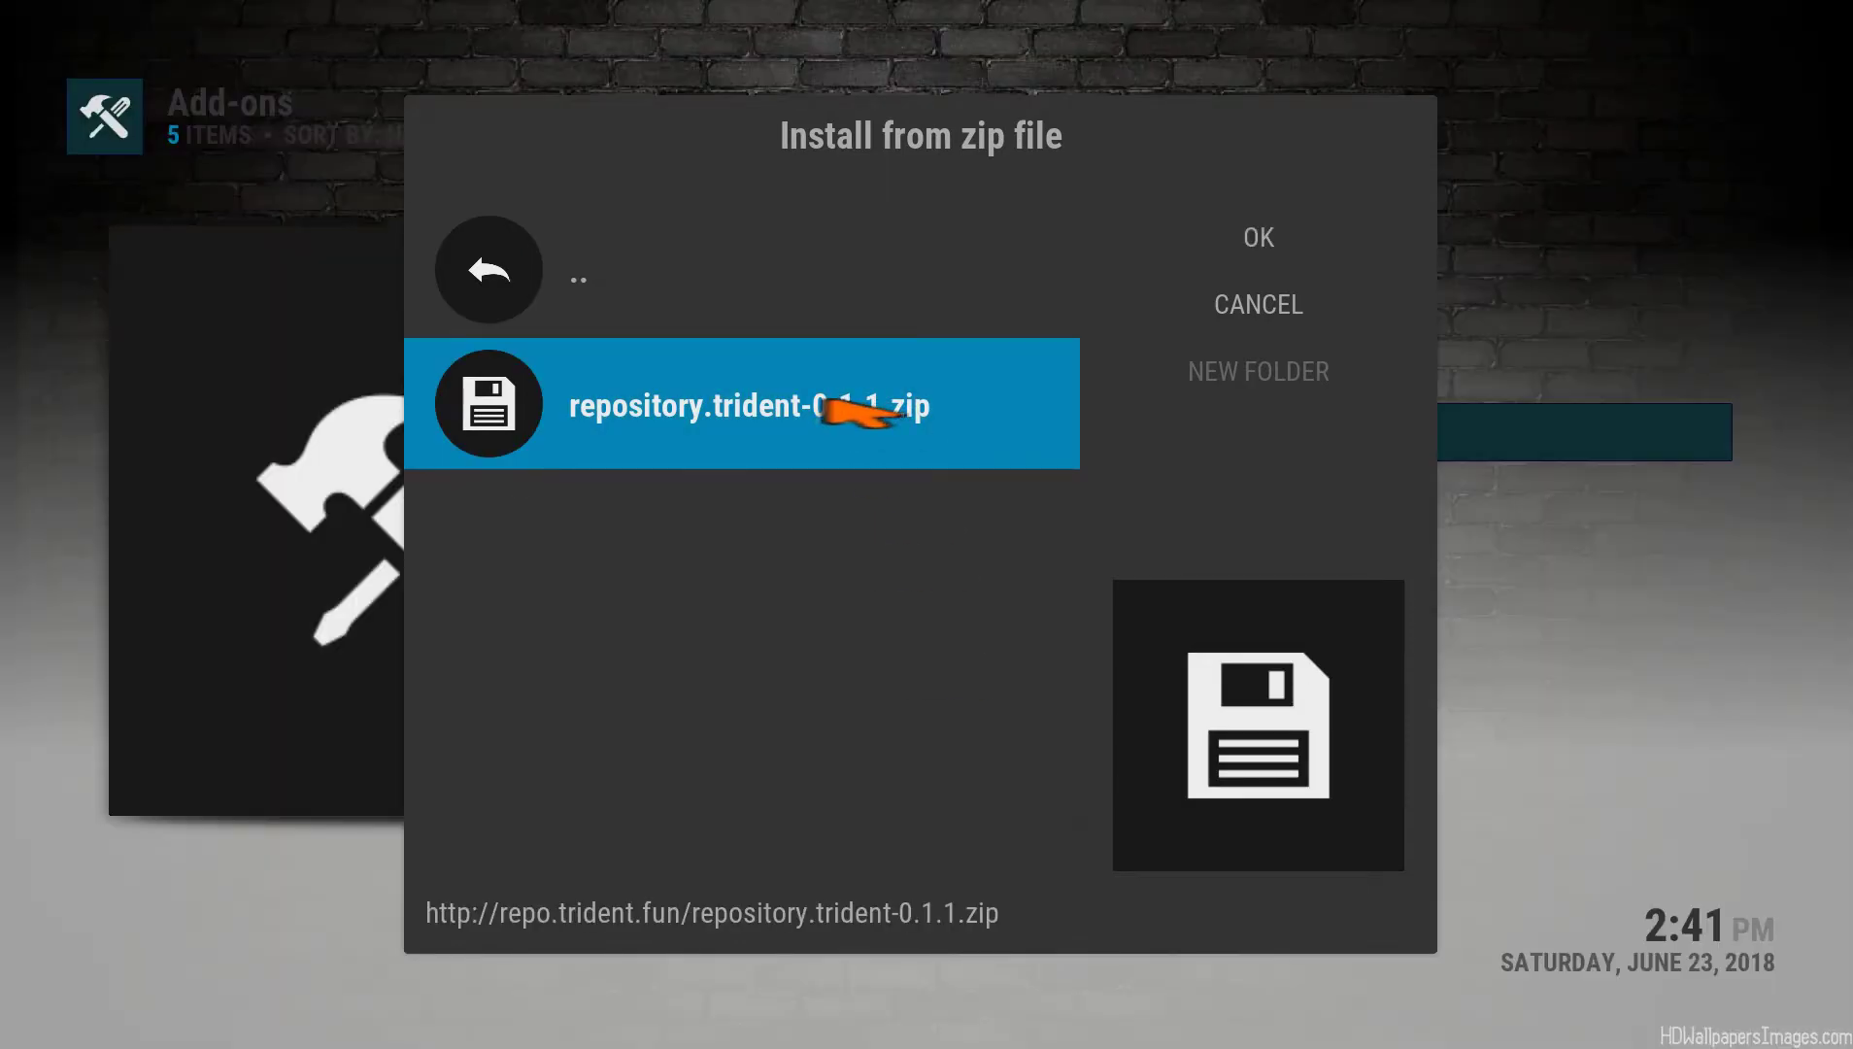
left_click(826, 408)
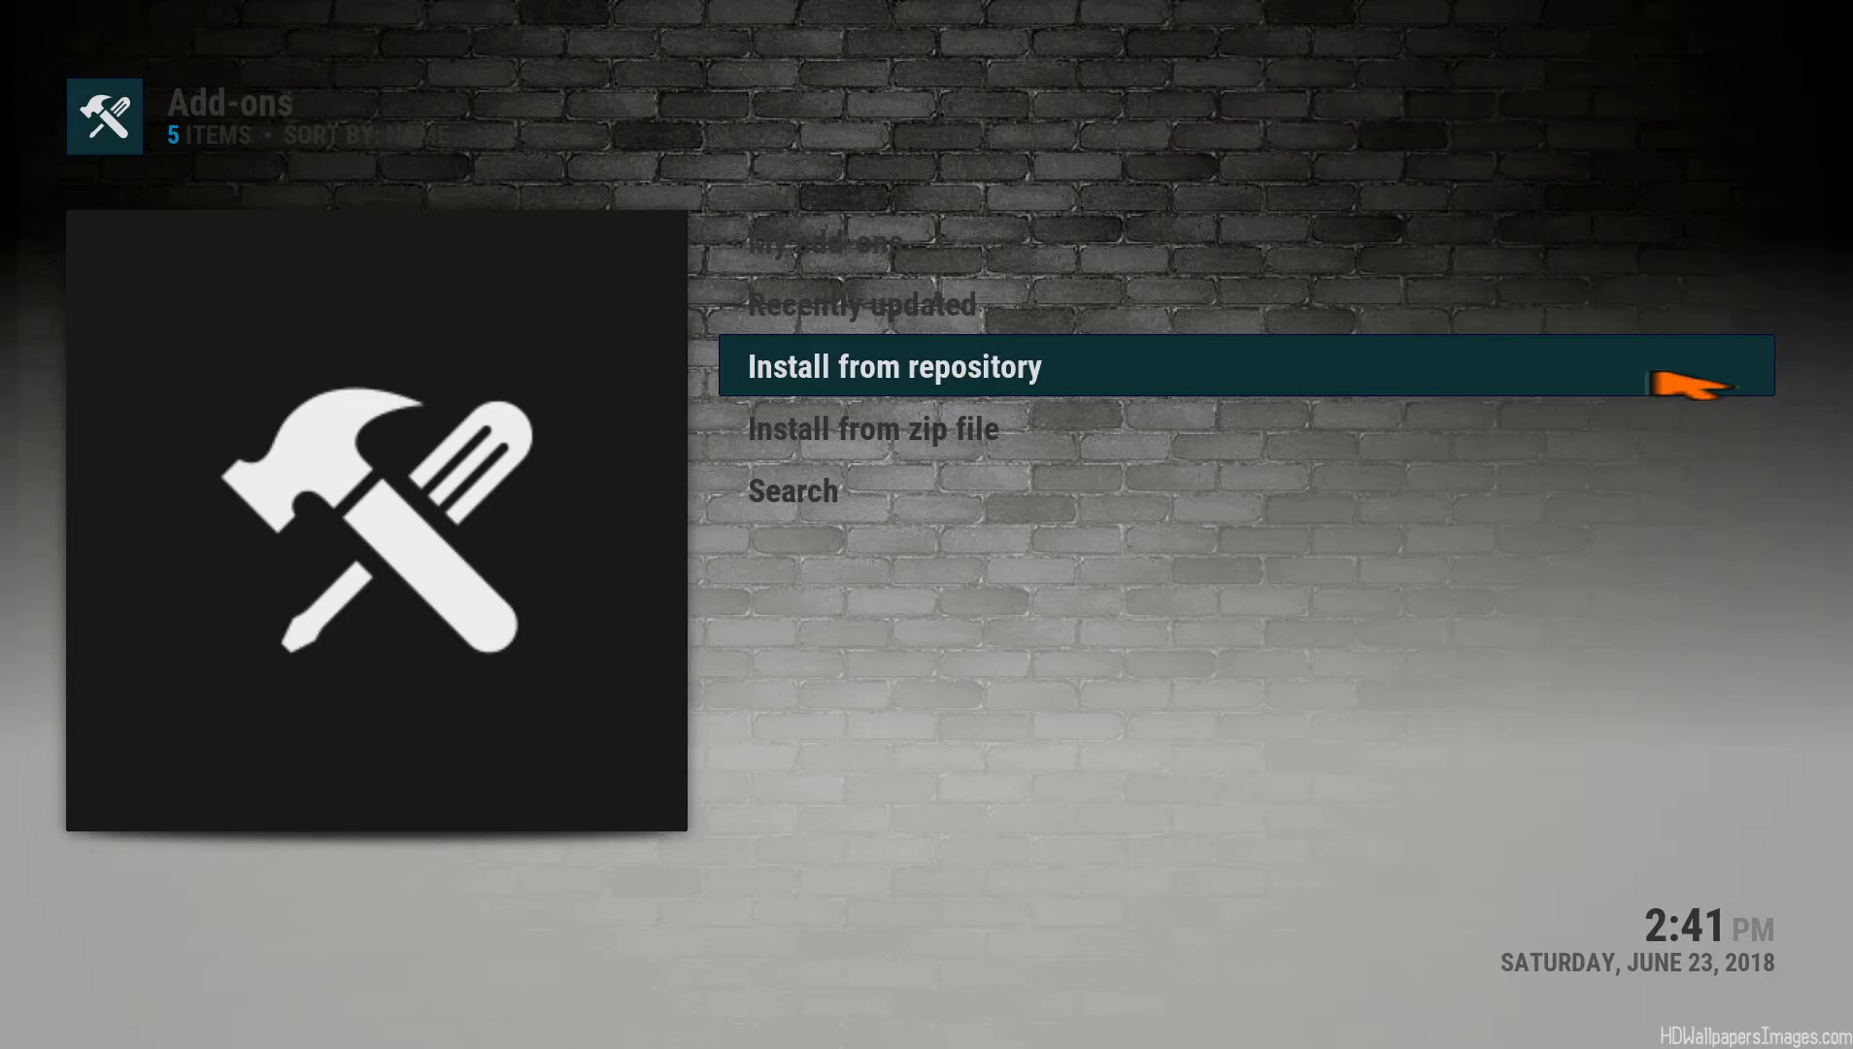
Install the Trident video add-on from the Team Trident Repo and return to the home screen
left_click(1690, 386)
scroll(1315, 466, "down", 5)
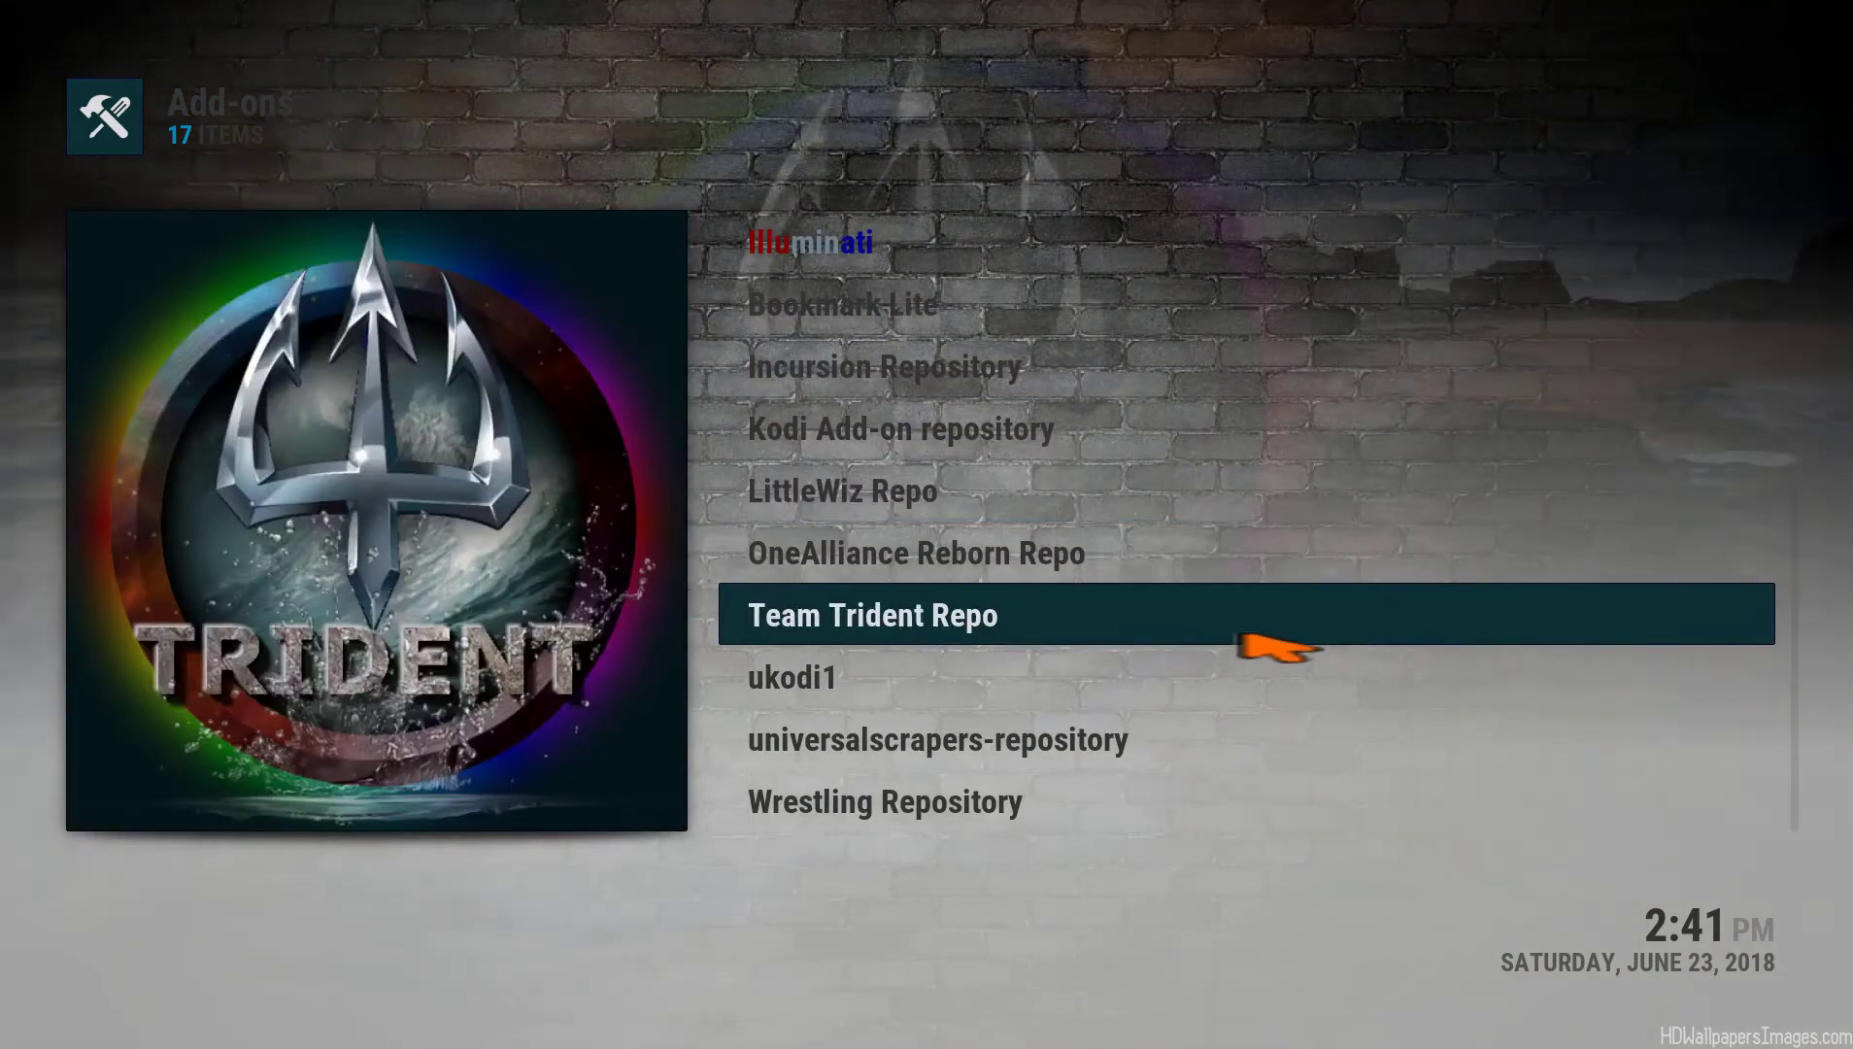
left_click(1241, 642)
left_click(1239, 449)
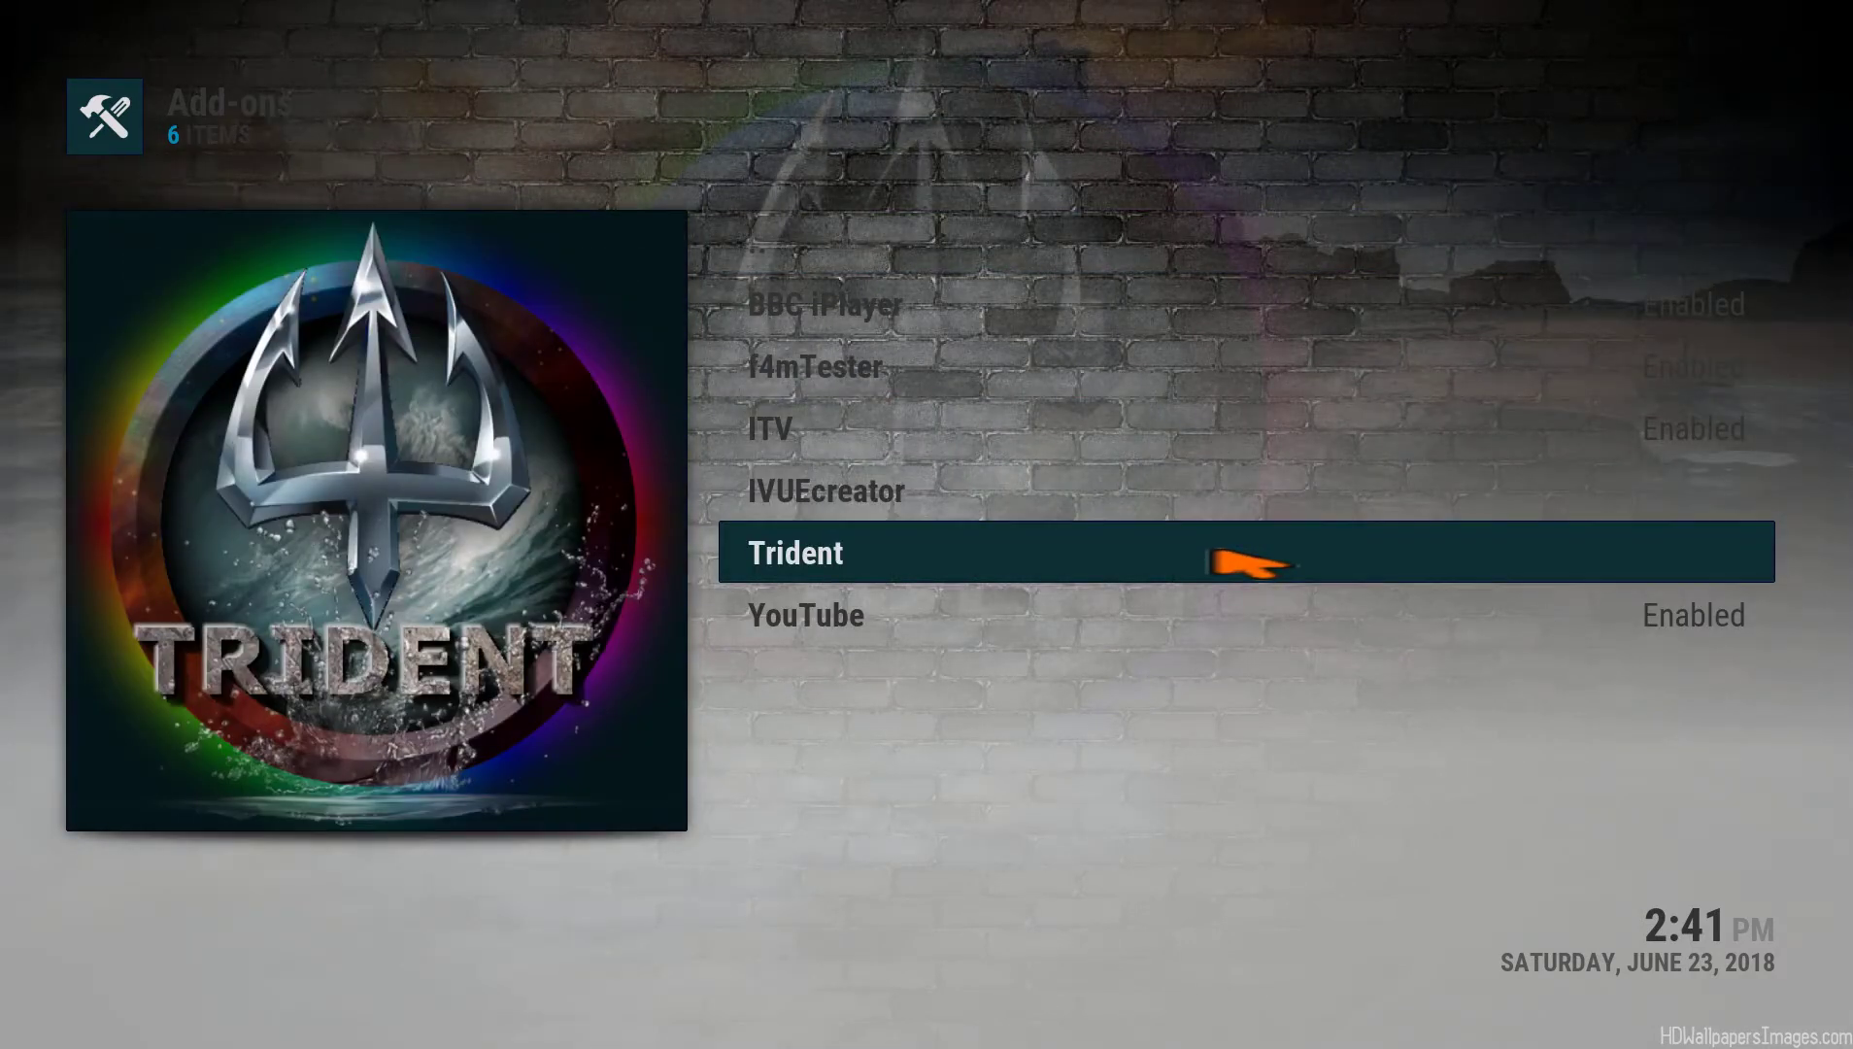
left_click(1243, 561)
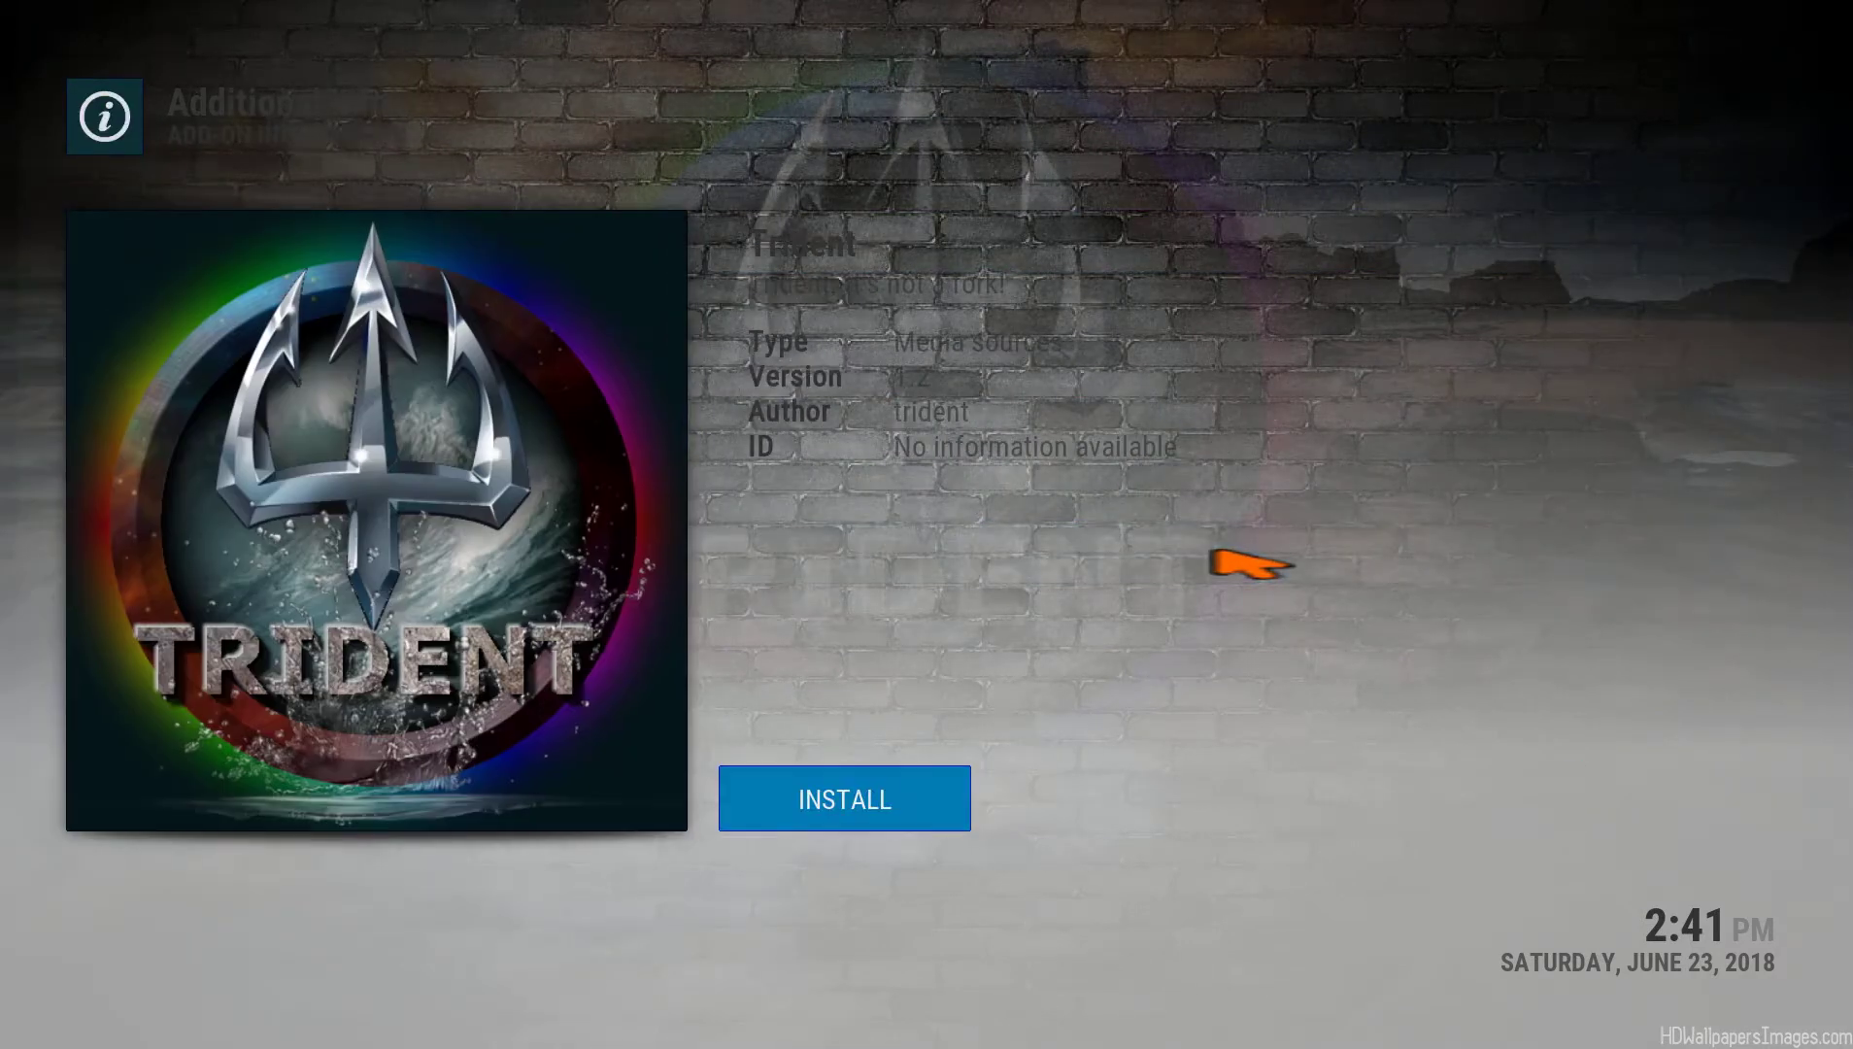
left_click(935, 805)
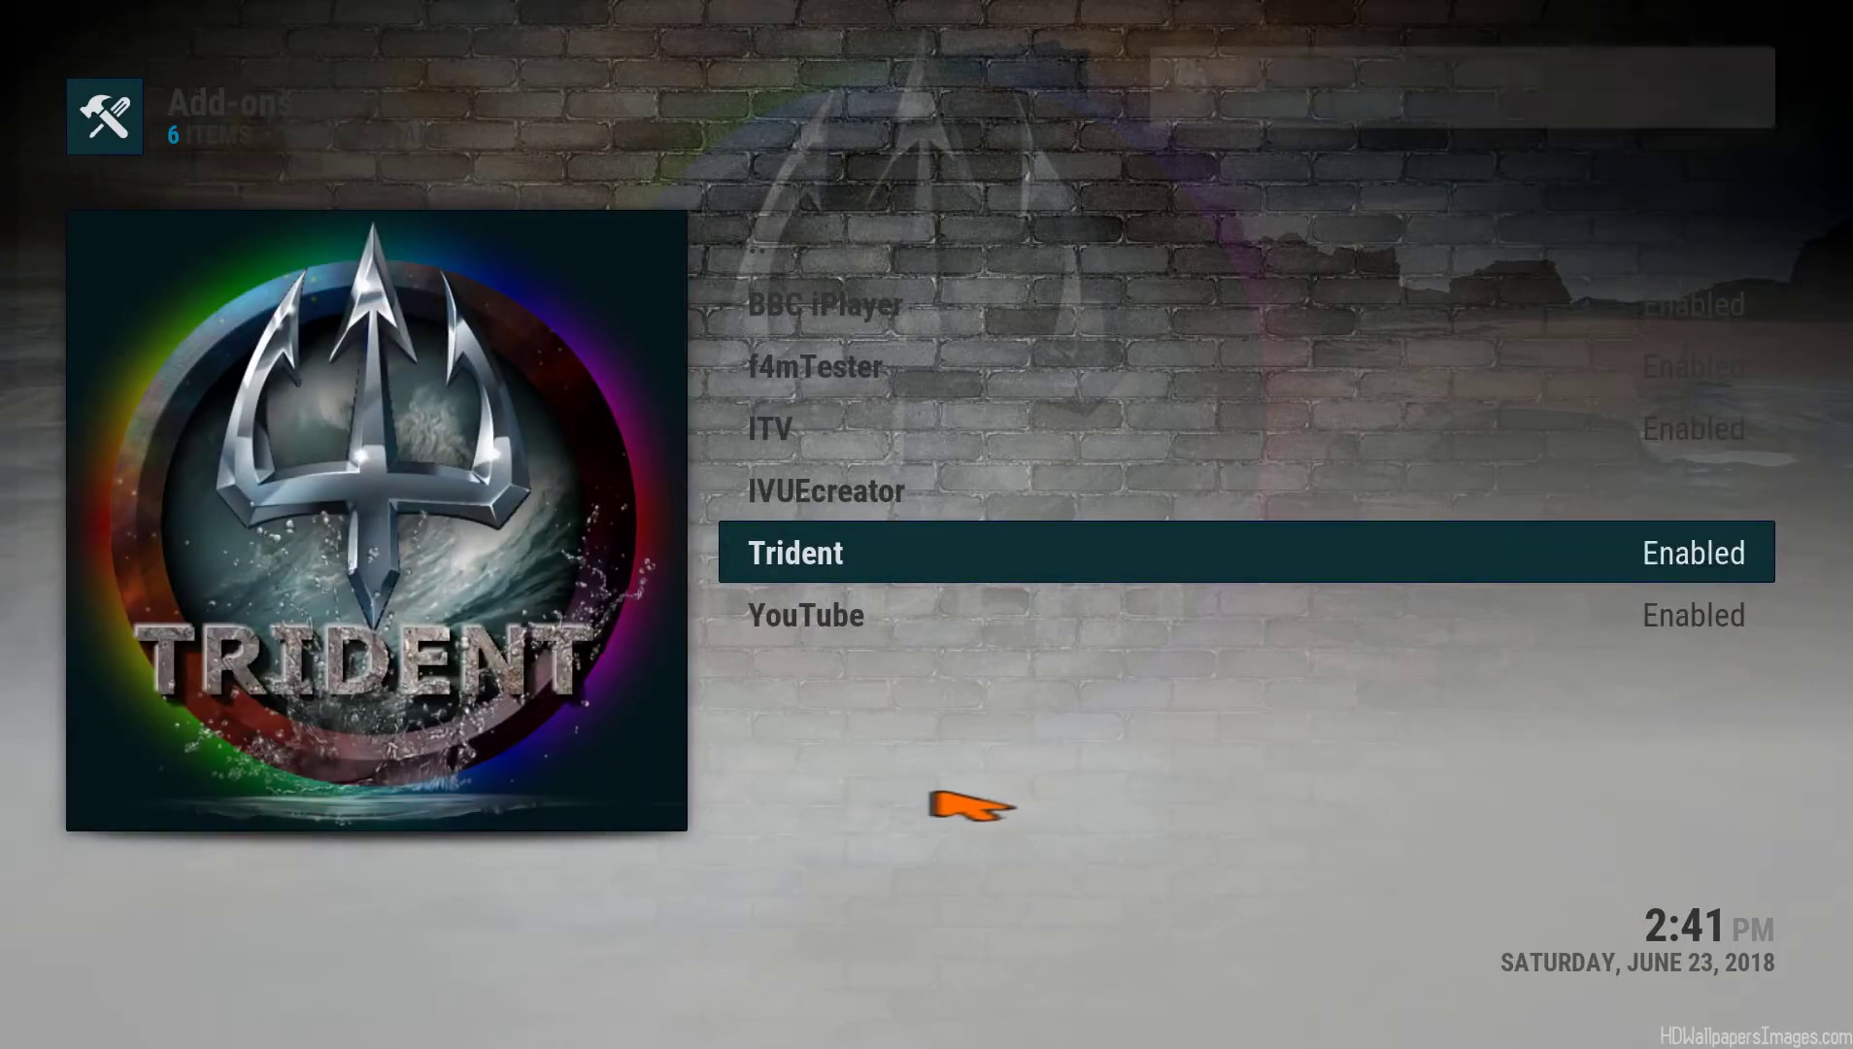
key("Escape")
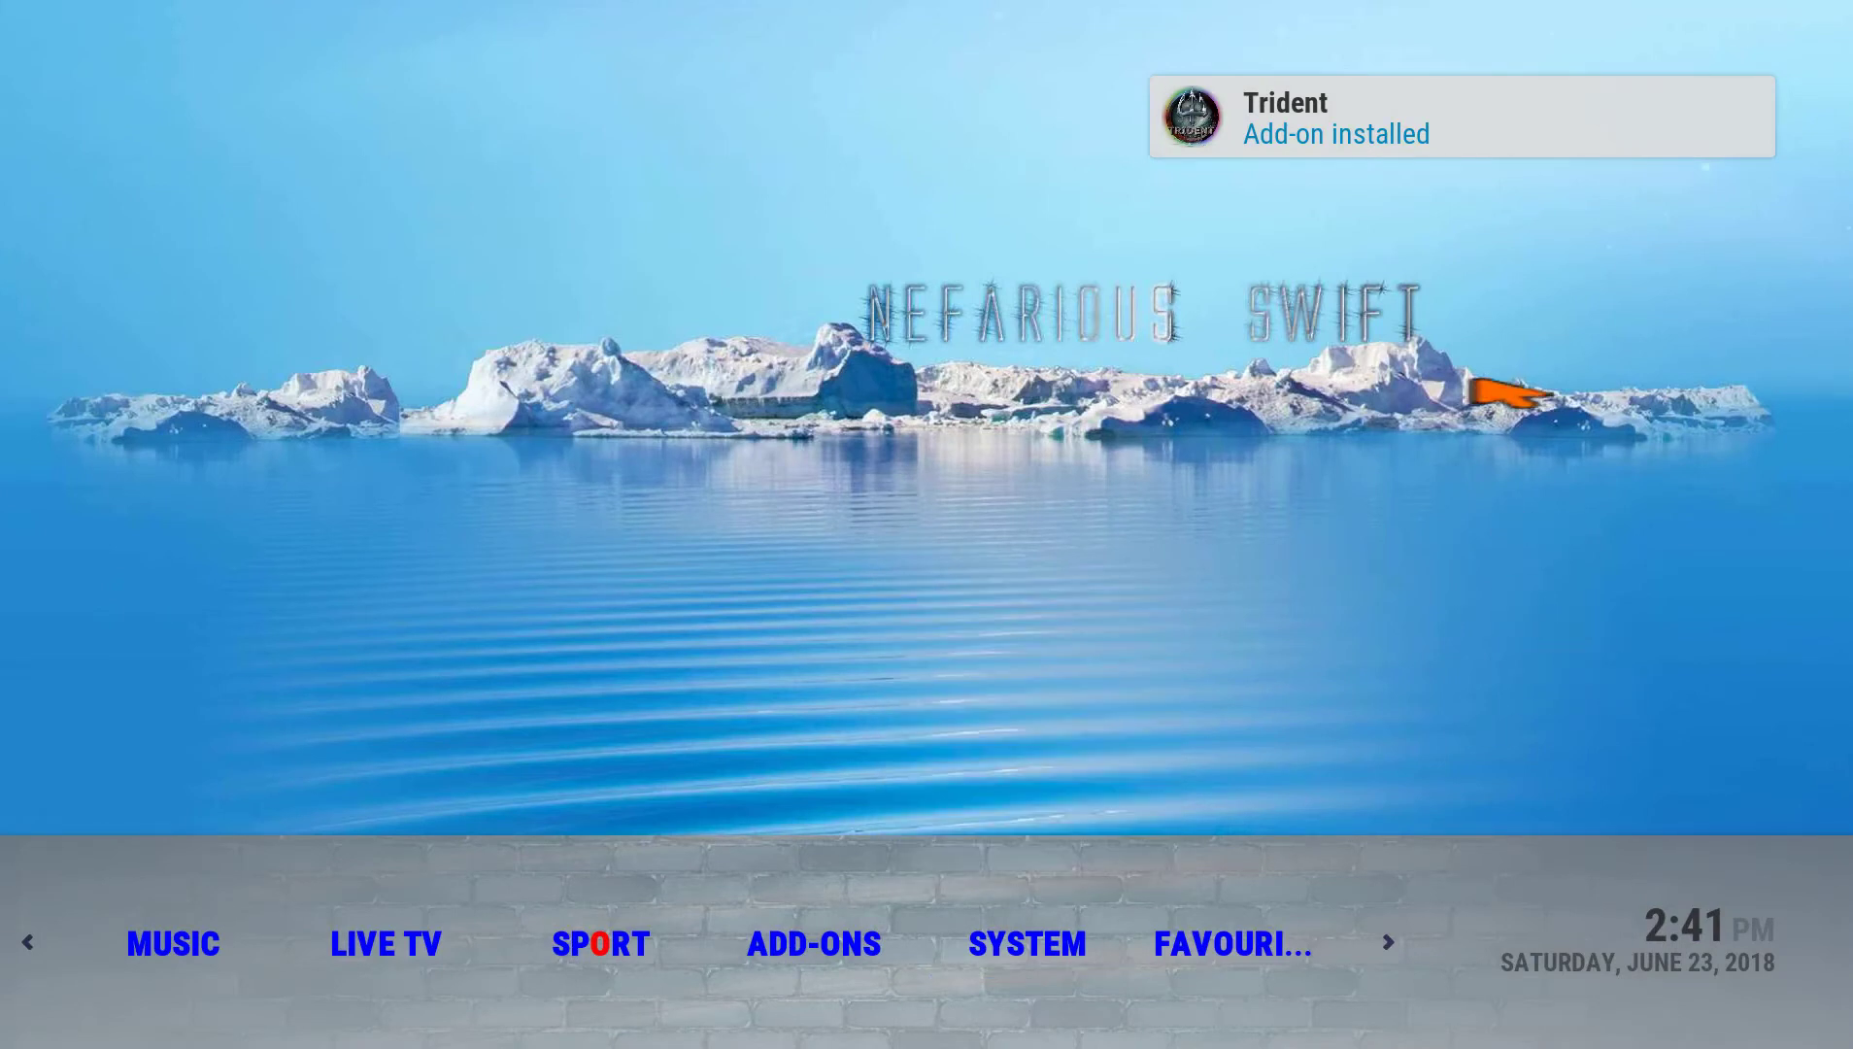
Open the home menu customisation within the Arctic: Zephyr skin configuration of the interface settings
mouse_move(632, 976)
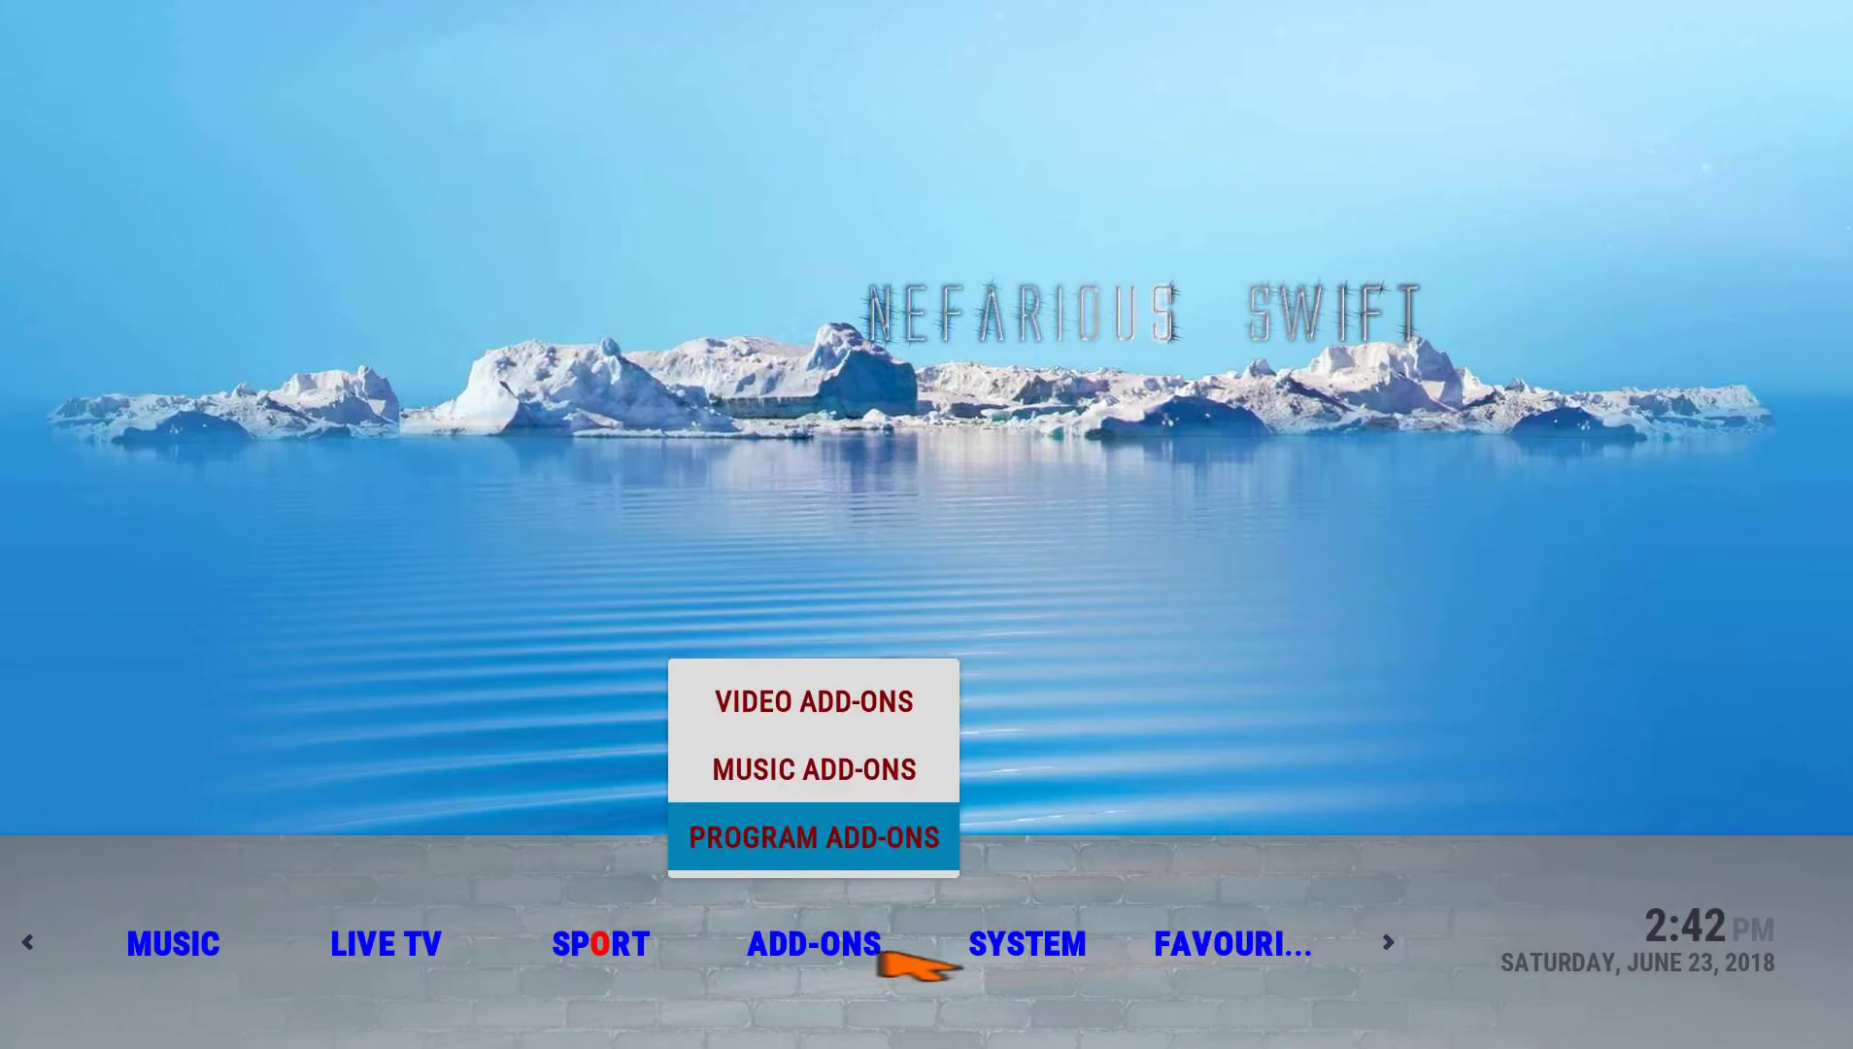
left_click(1045, 956)
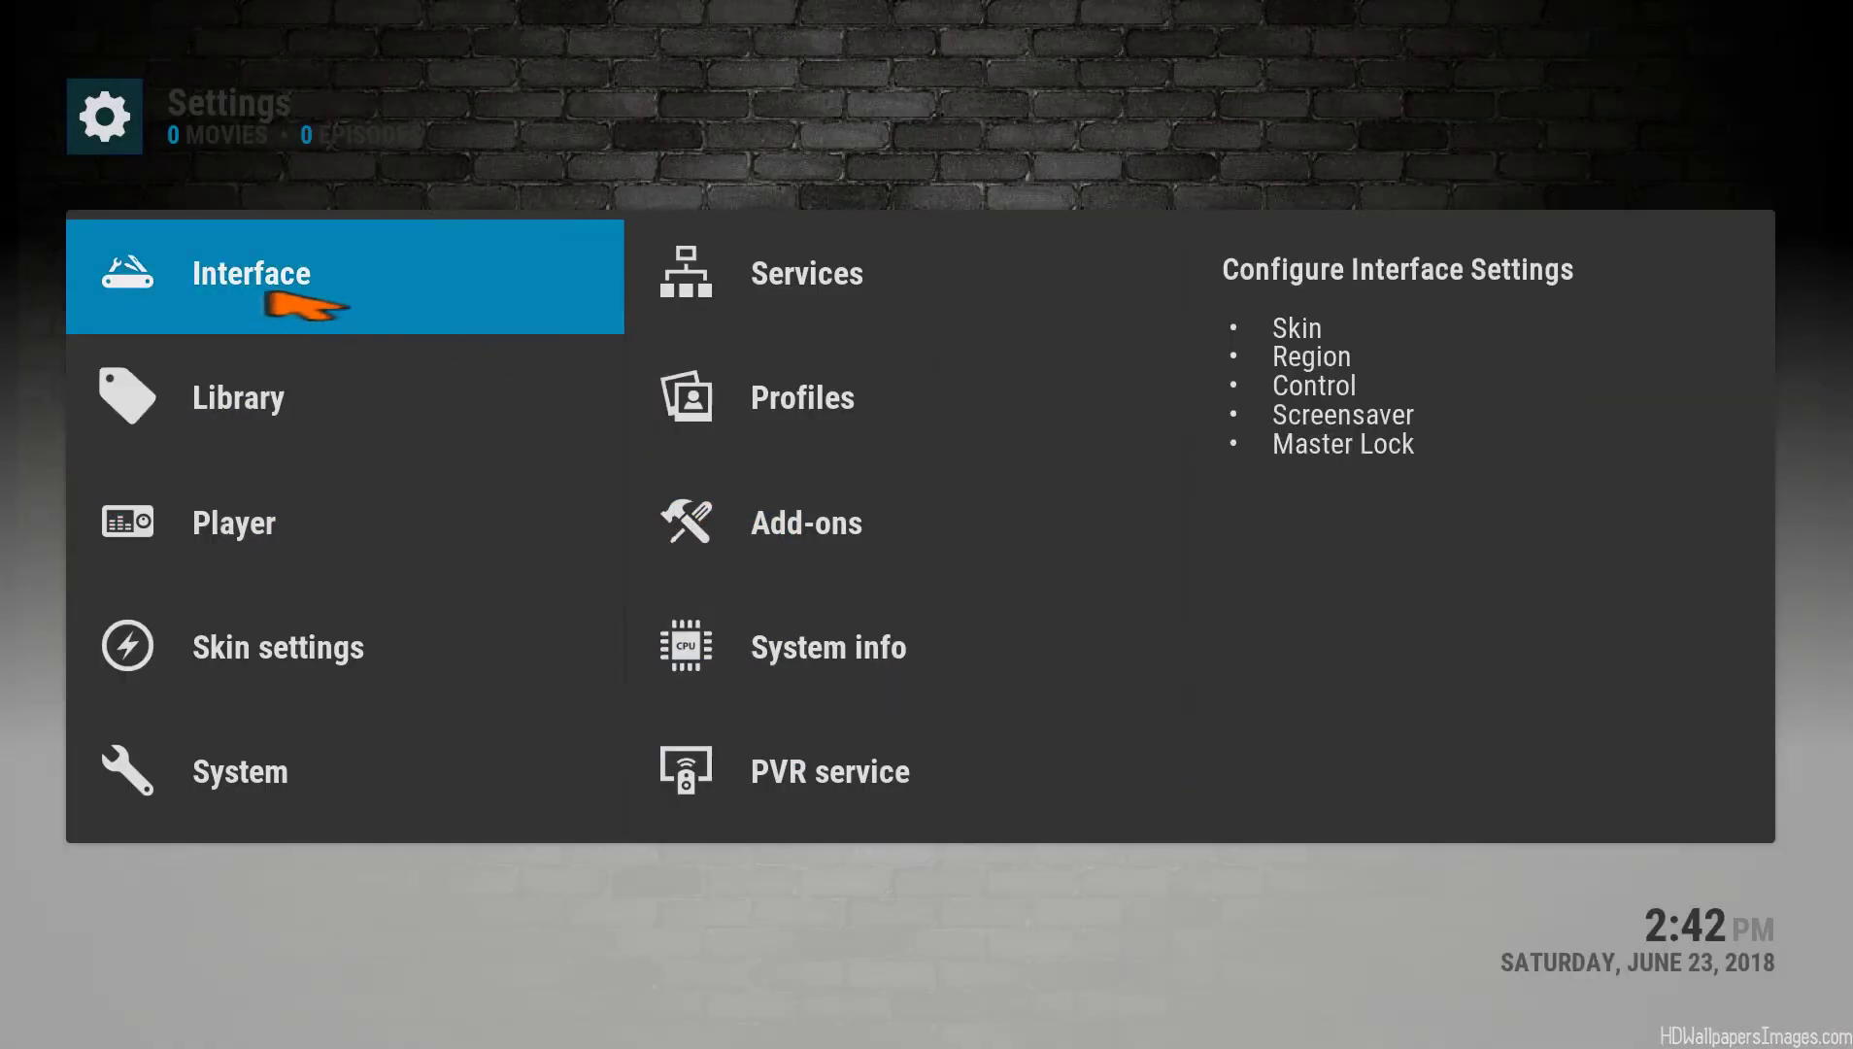
left_click(265, 301)
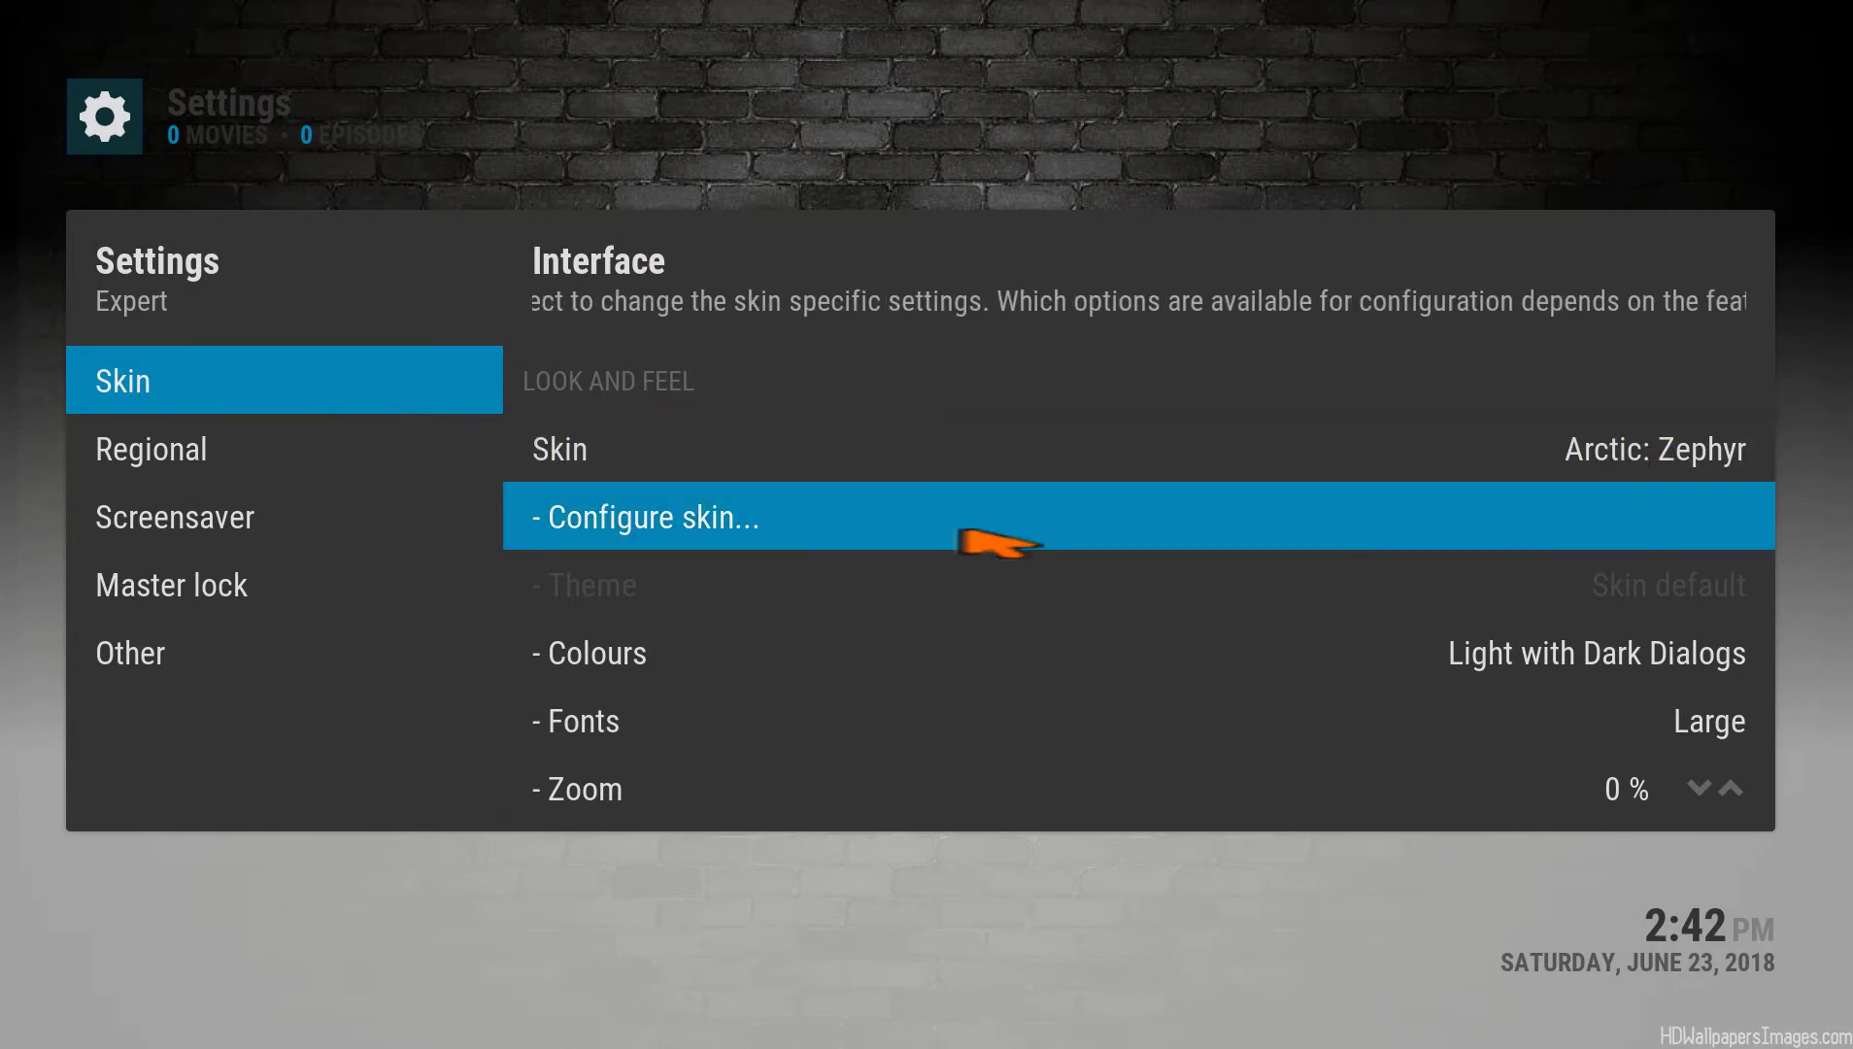
left_click(999, 542)
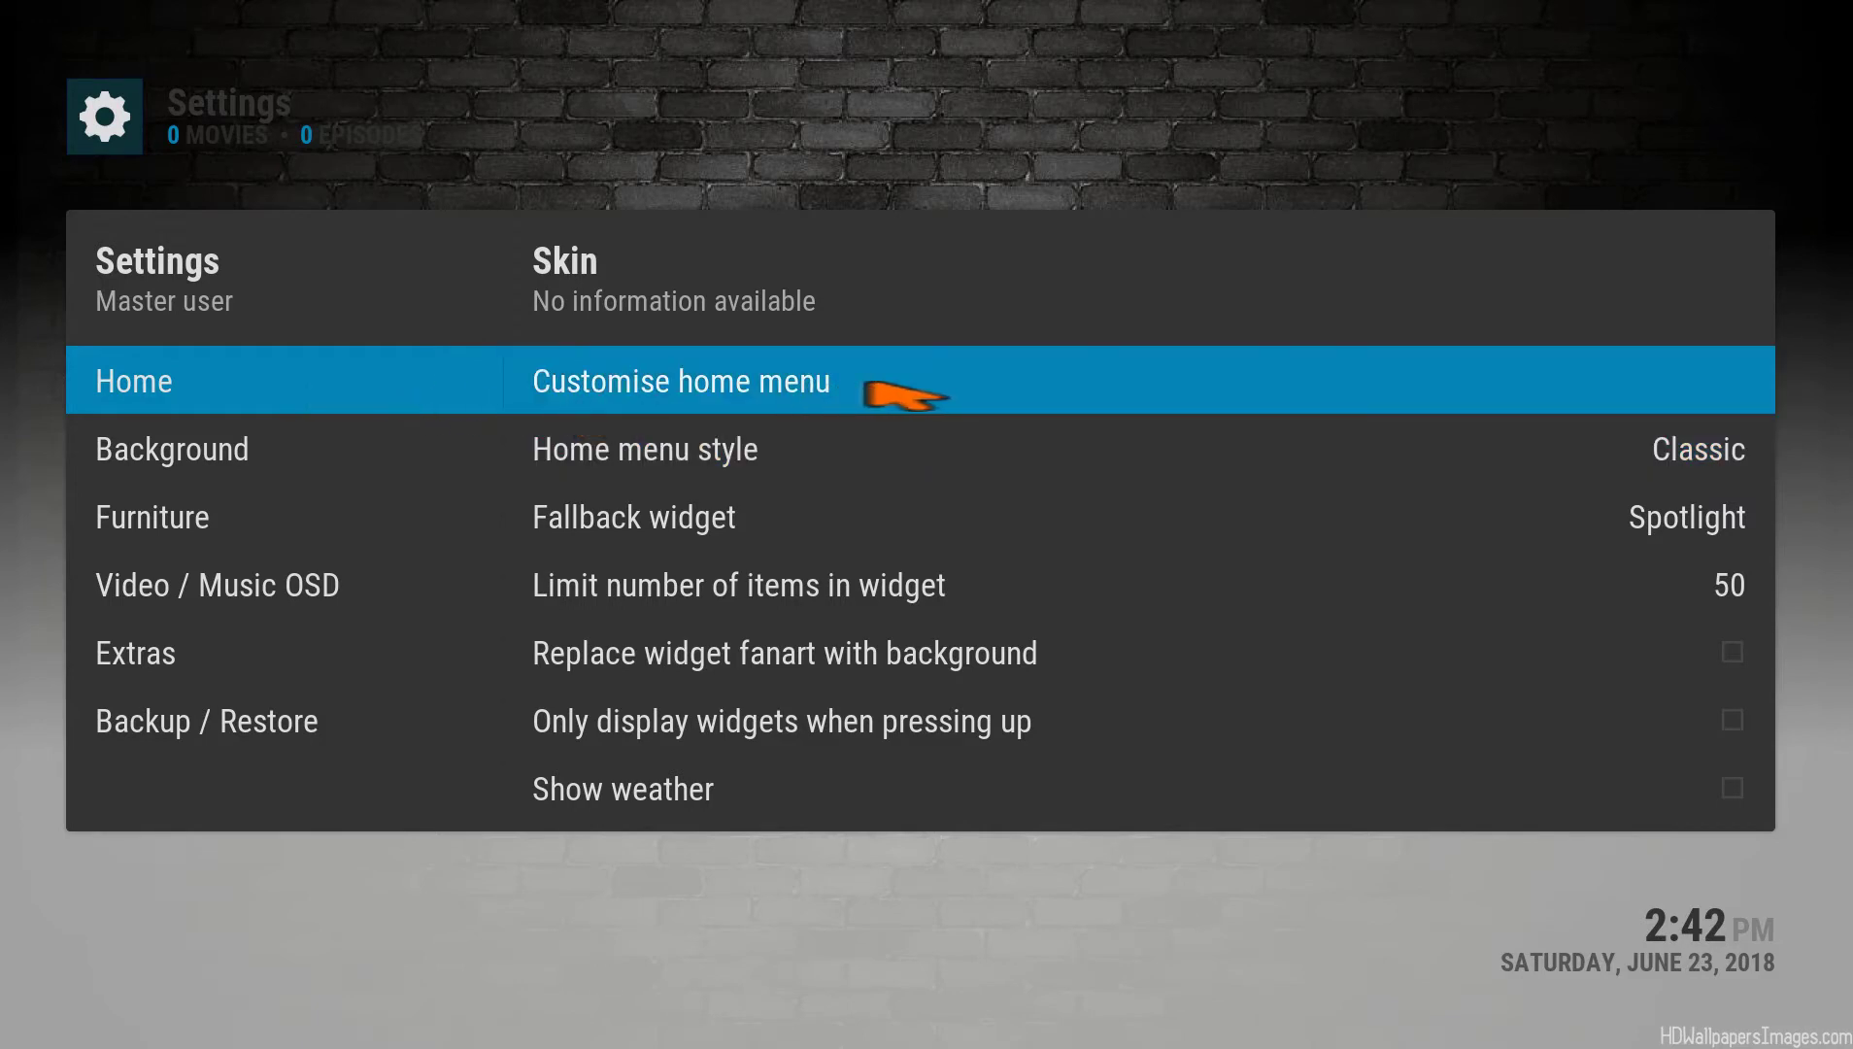
left_click(904, 396)
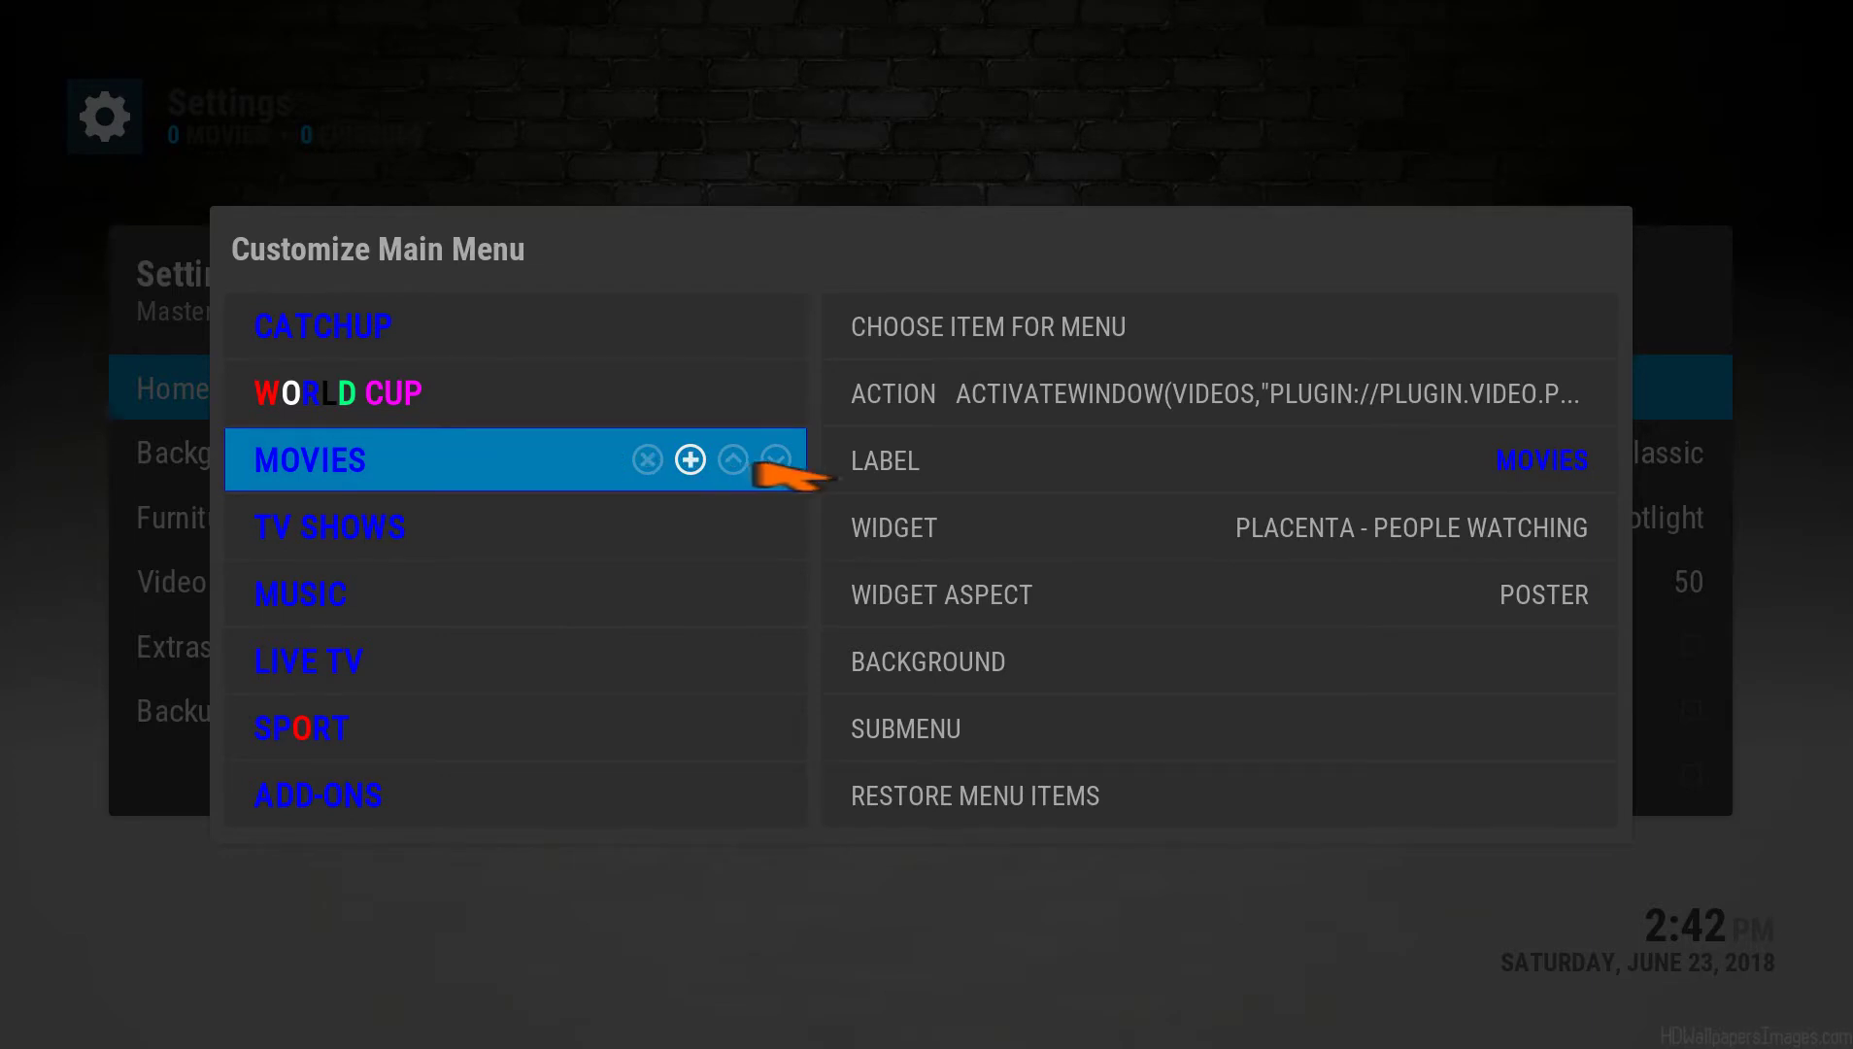
key("Return")
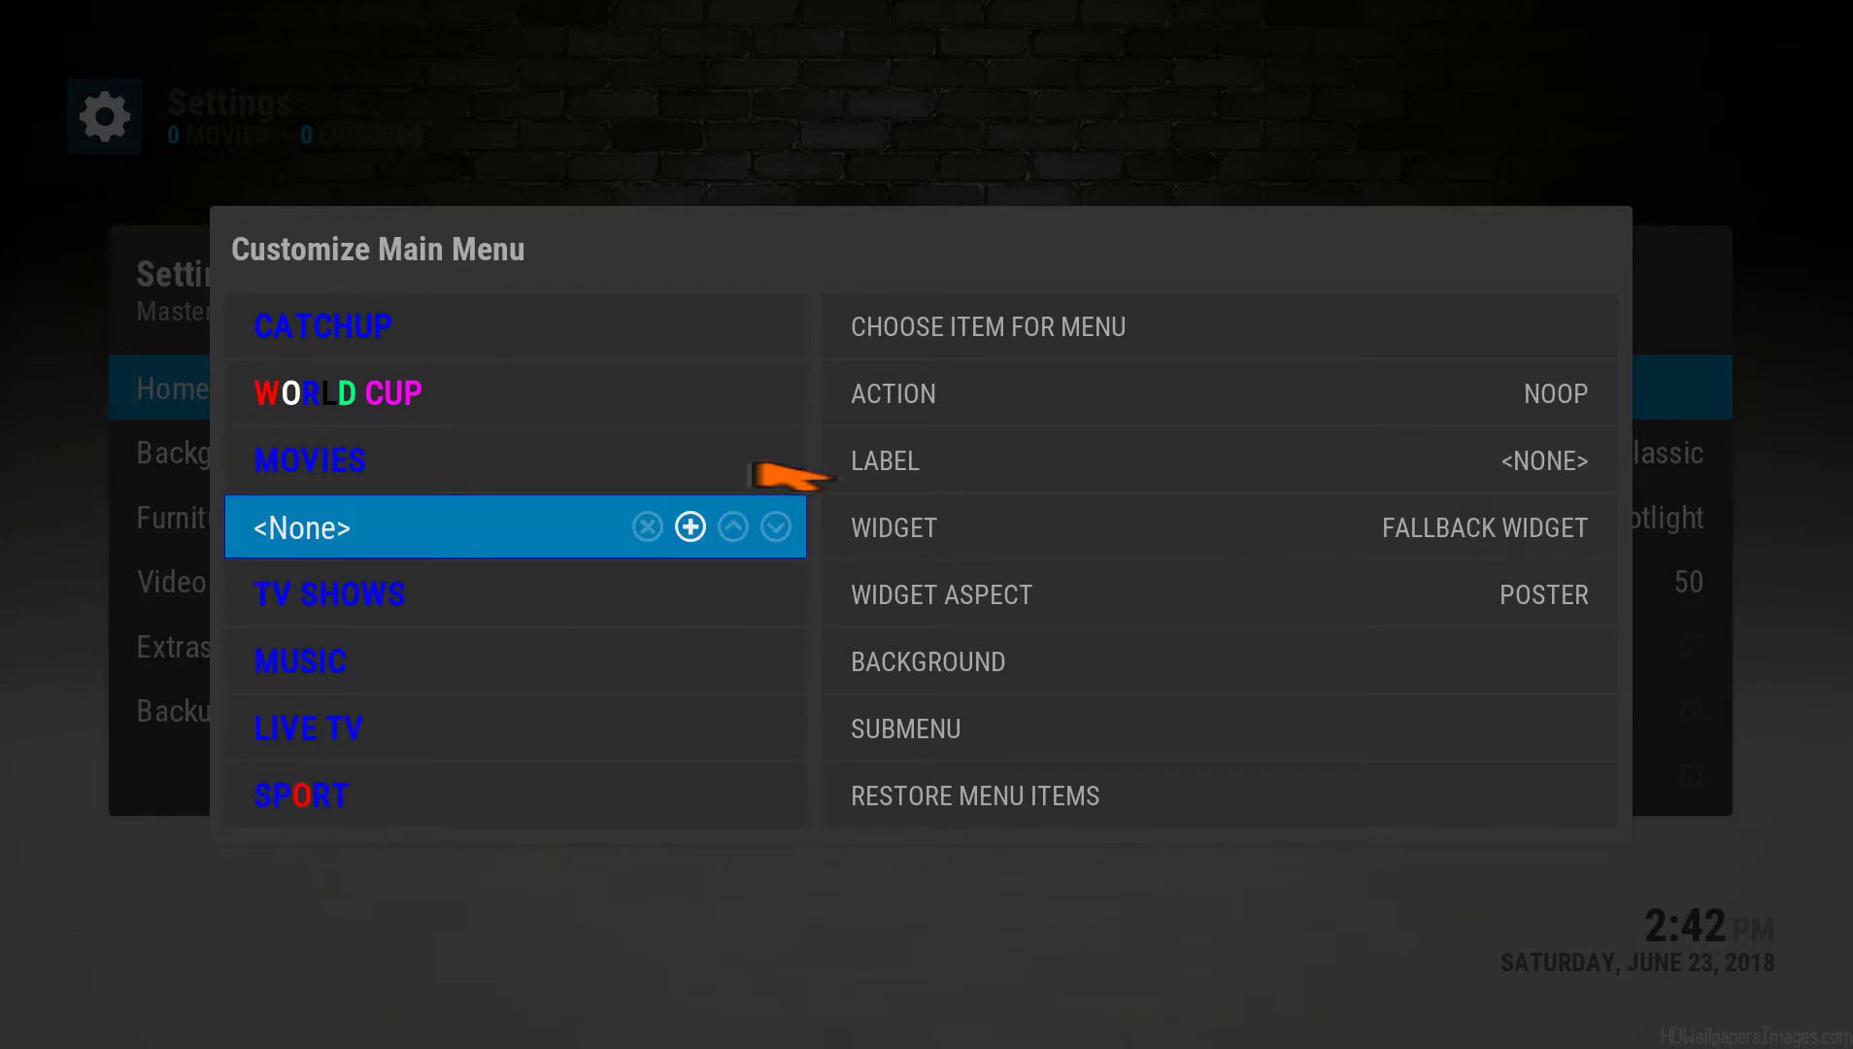
key("Up")
key("Left")
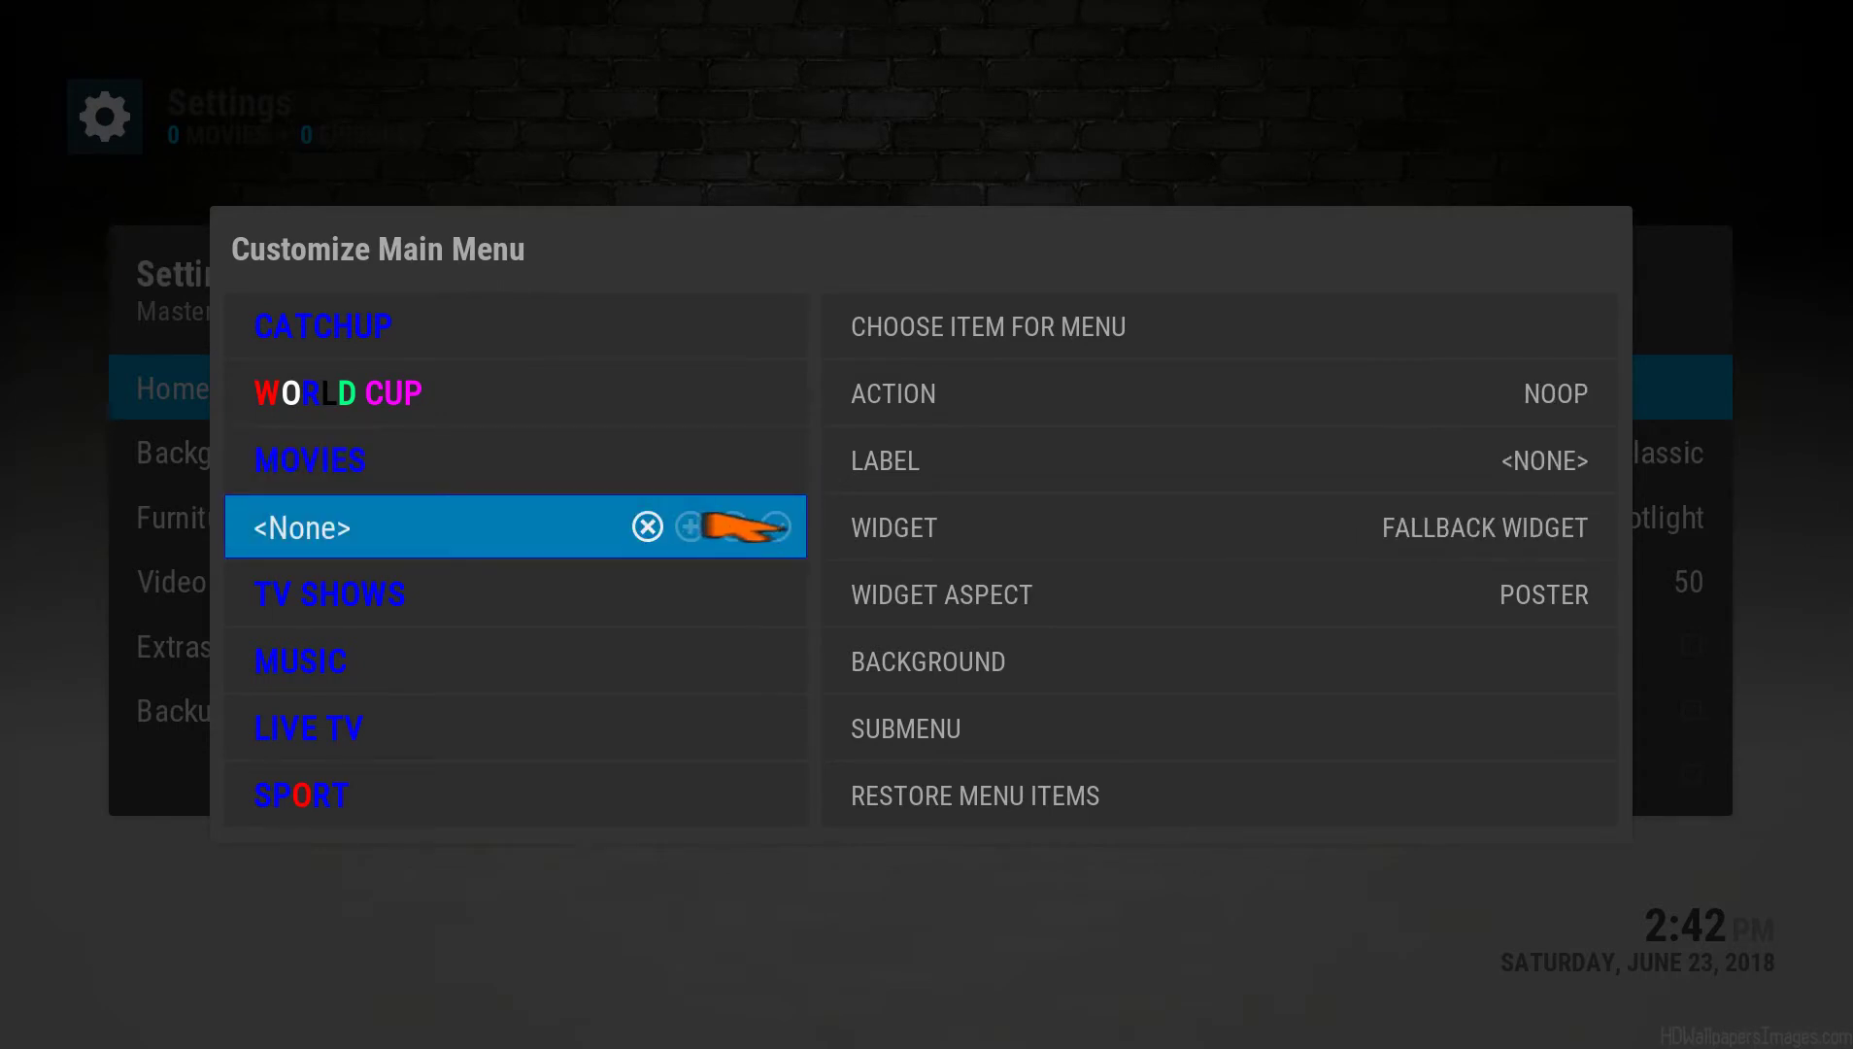
key("Return")
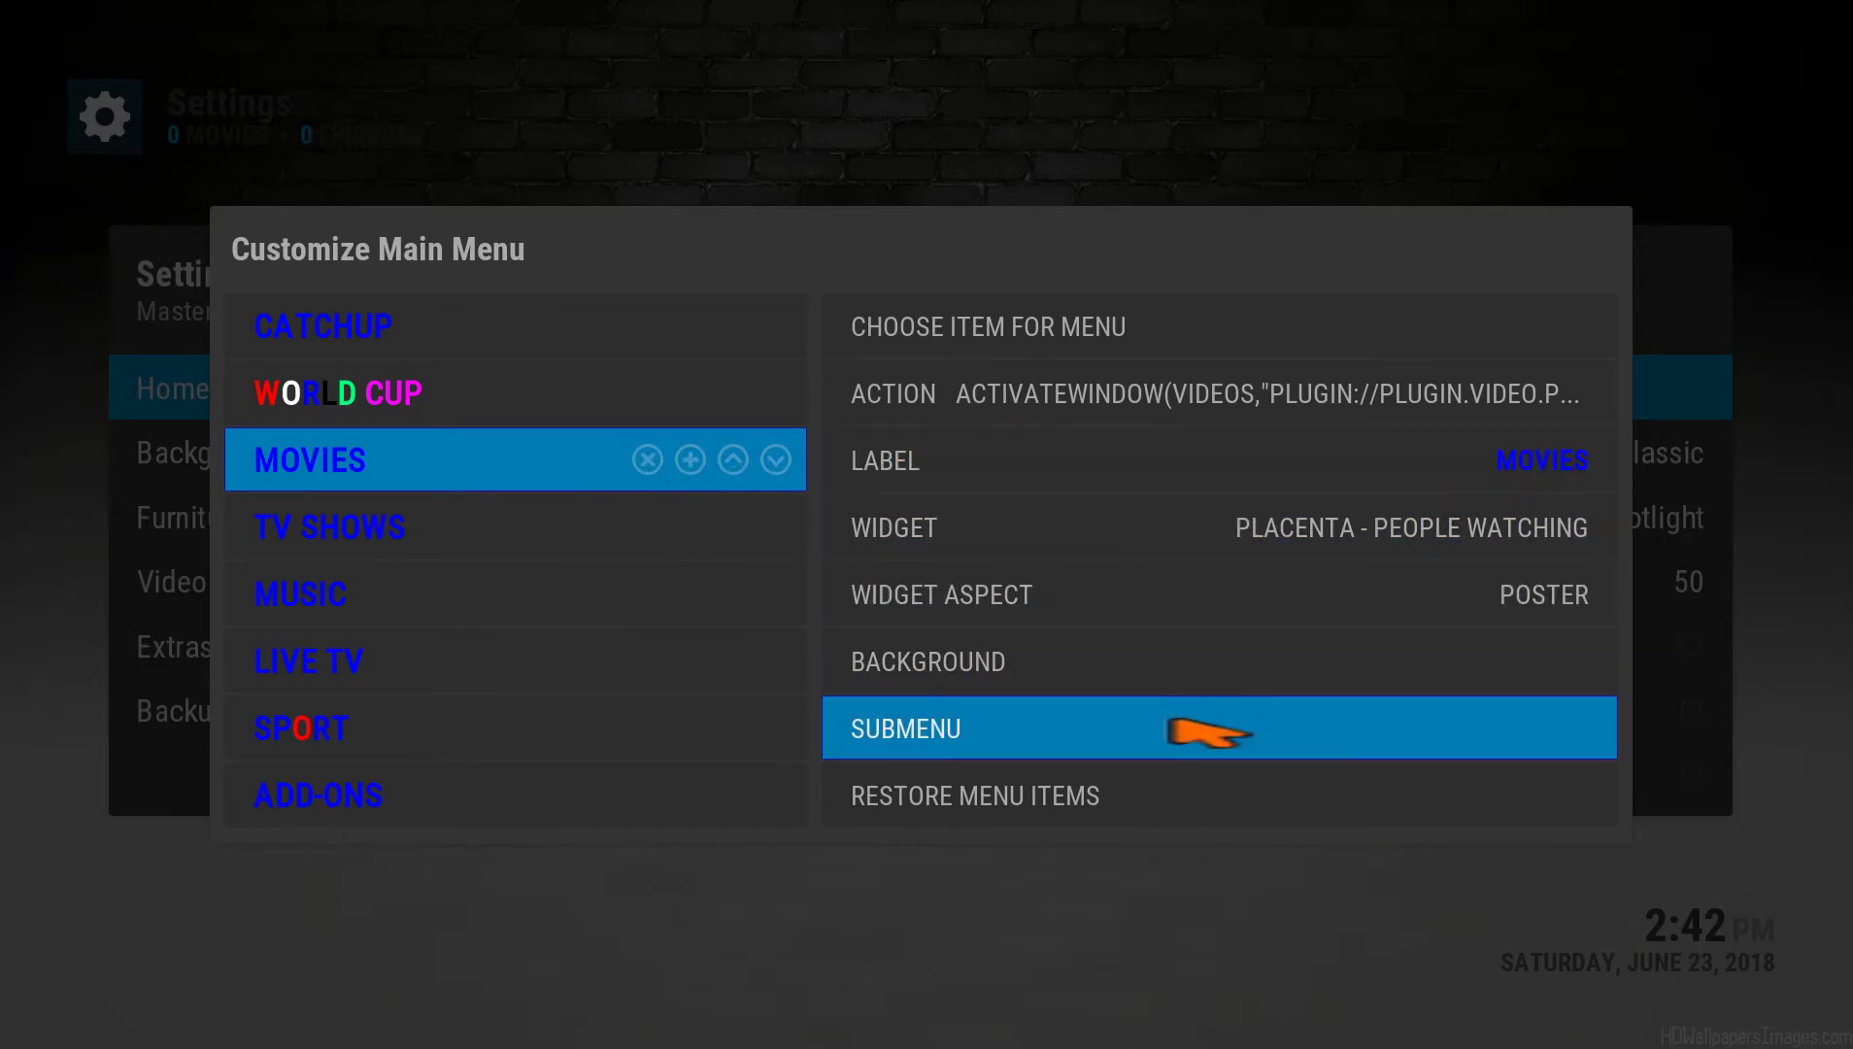
Open the MOVIES submenu for editing and add a new empty item directly below SELFLESS
left_click(1210, 733)
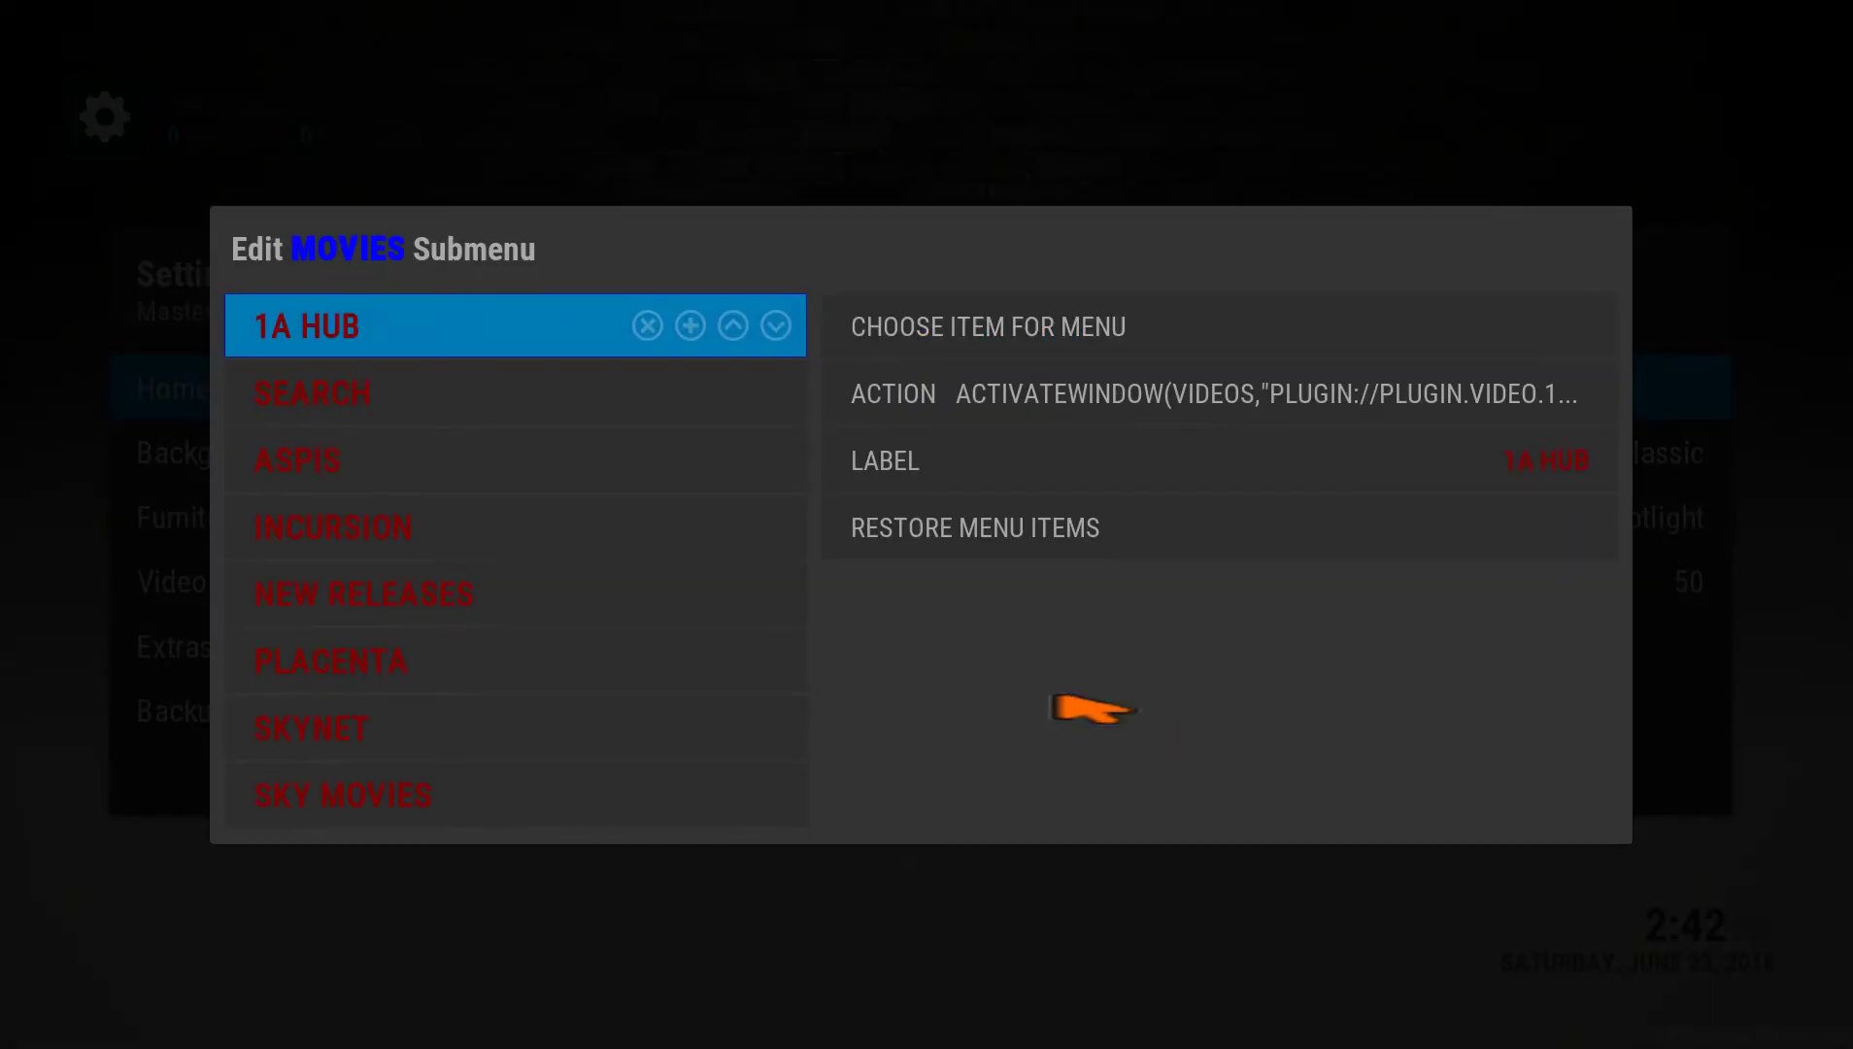
scroll(683, 594, "down", 4)
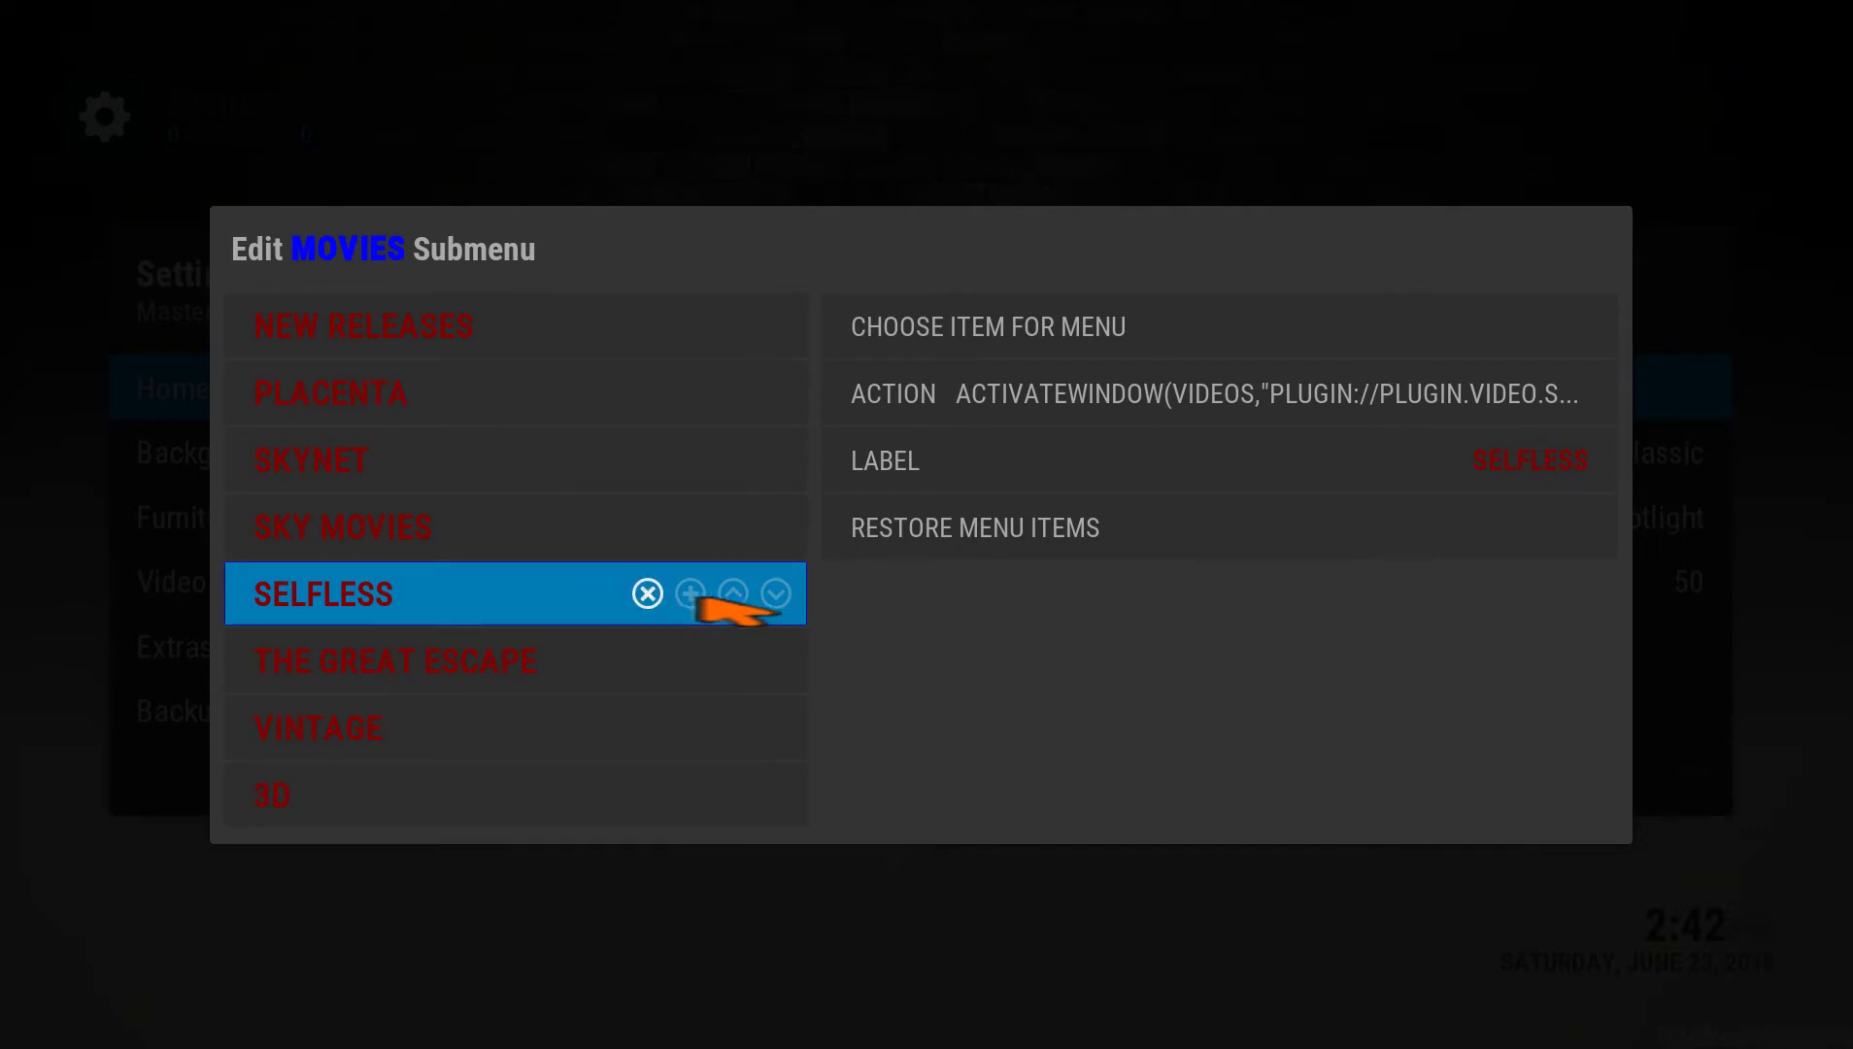
left_click(752, 604)
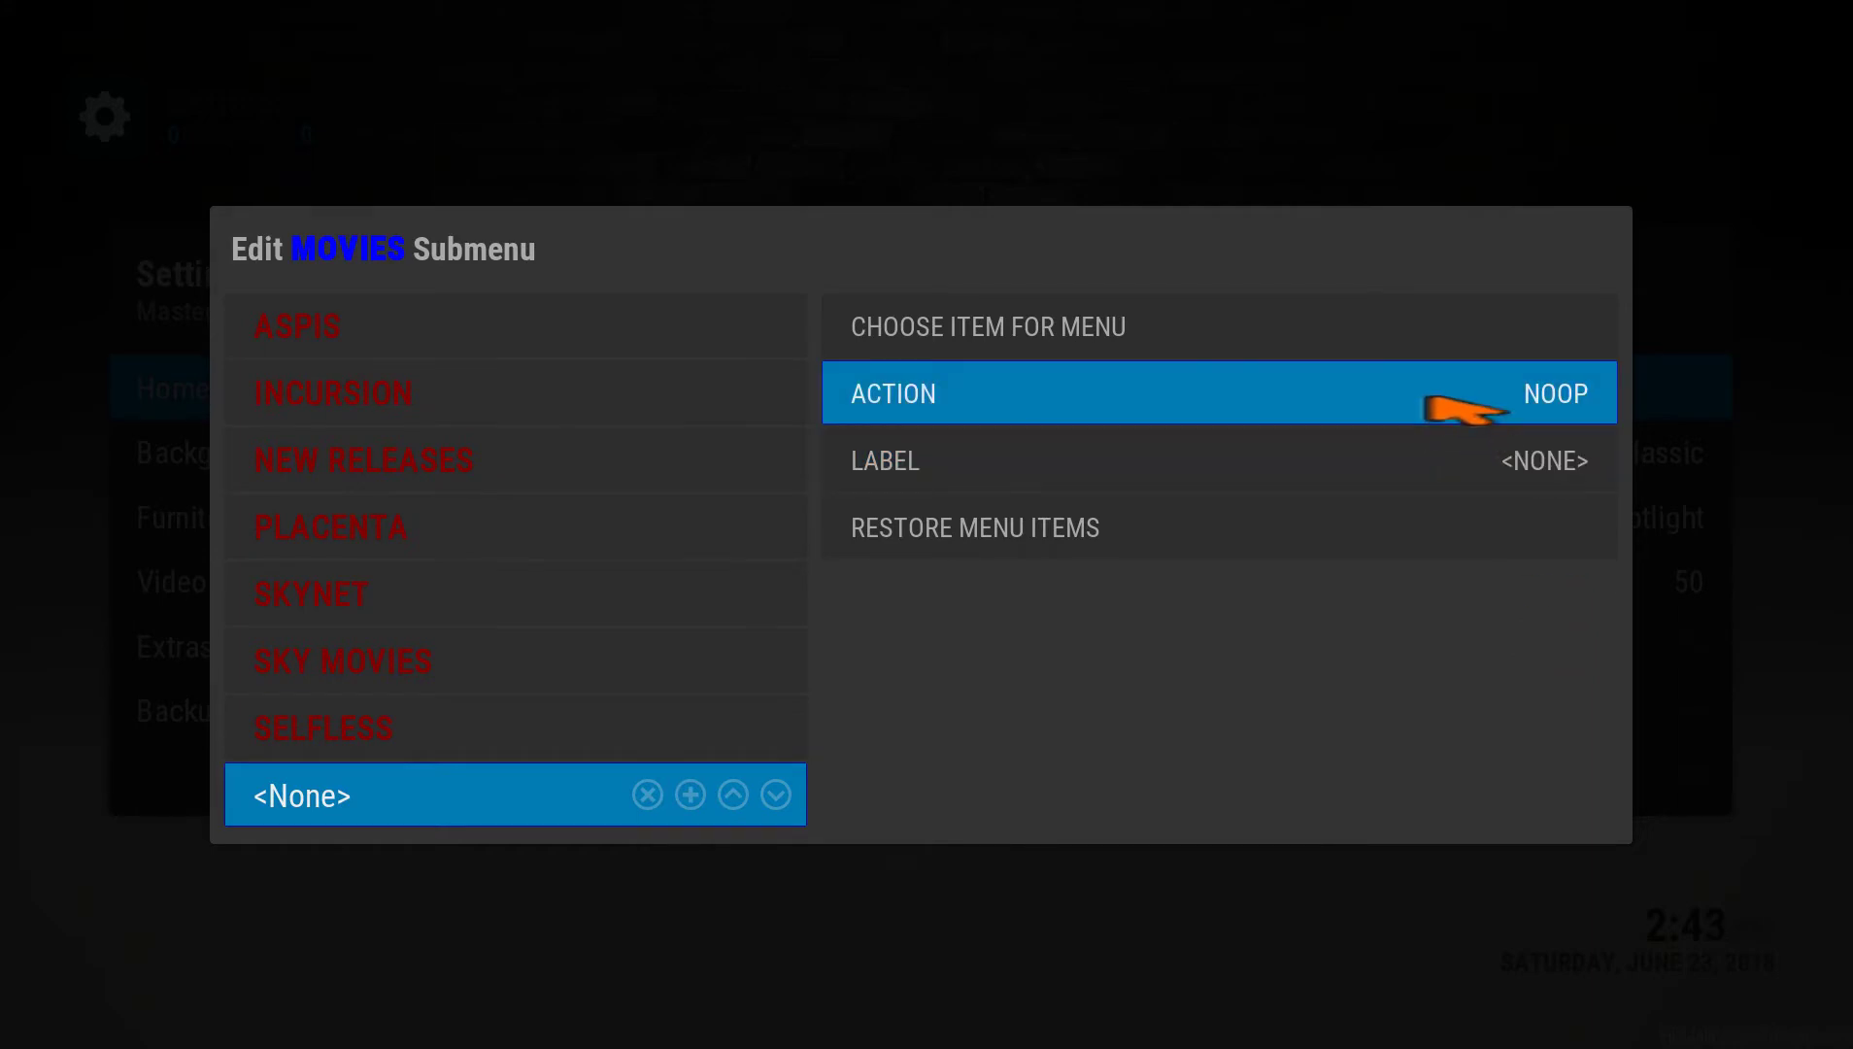
Set the new submenu item's action to the Movie section of the Trident video add-on
left_click(1467, 409)
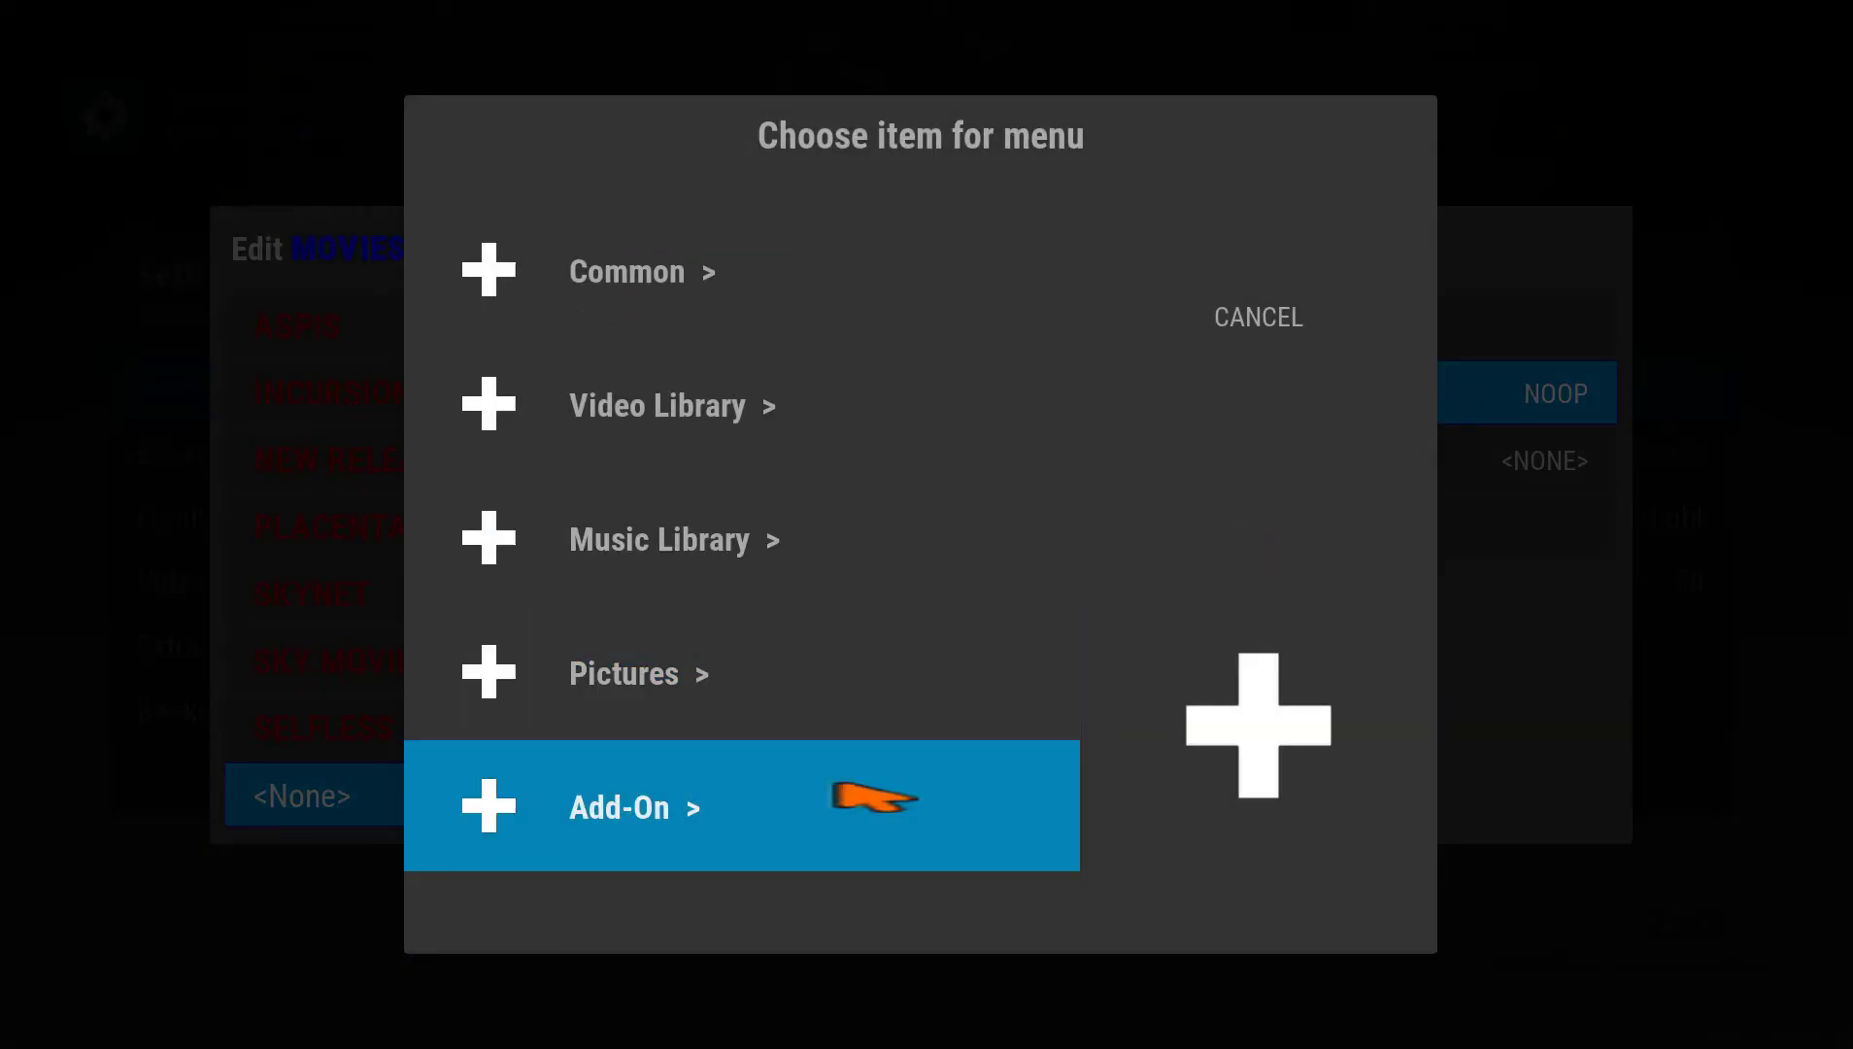
left_click(874, 799)
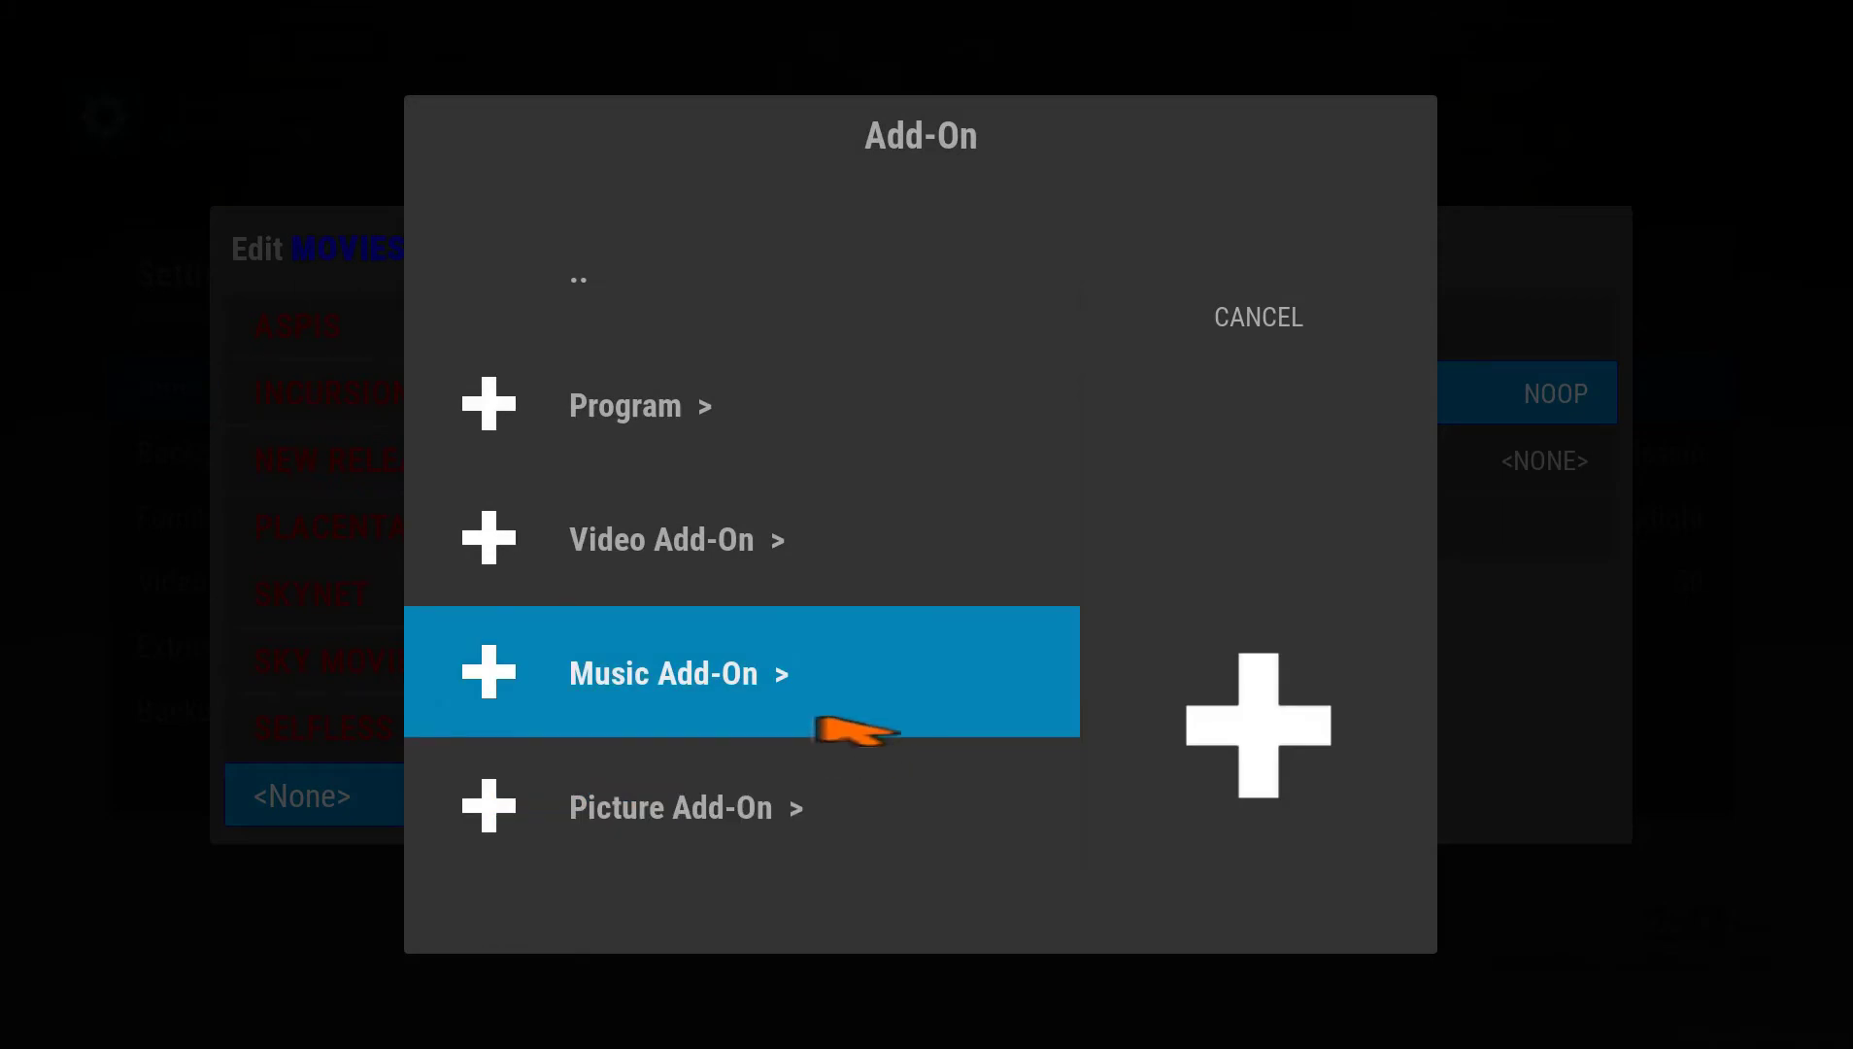
left_click(848, 582)
scroll(851, 612, "down", 4)
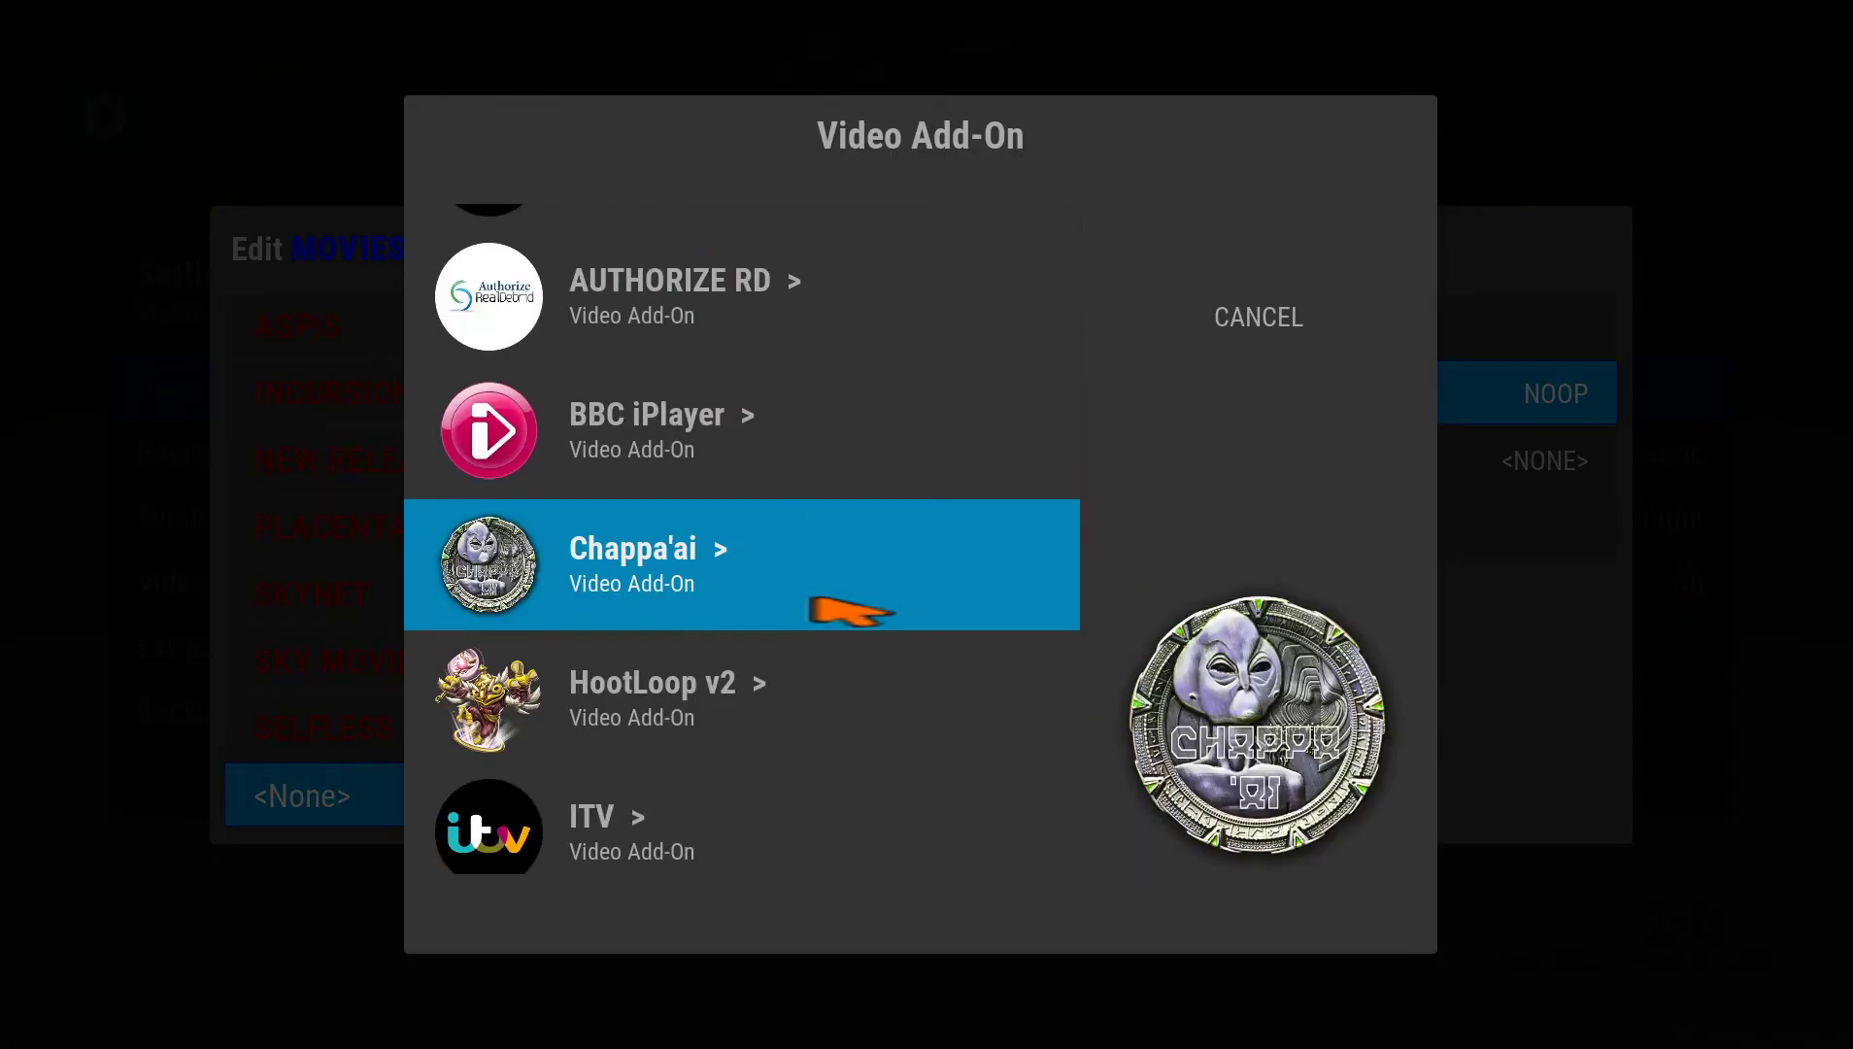
scroll(851, 612, "down", 14)
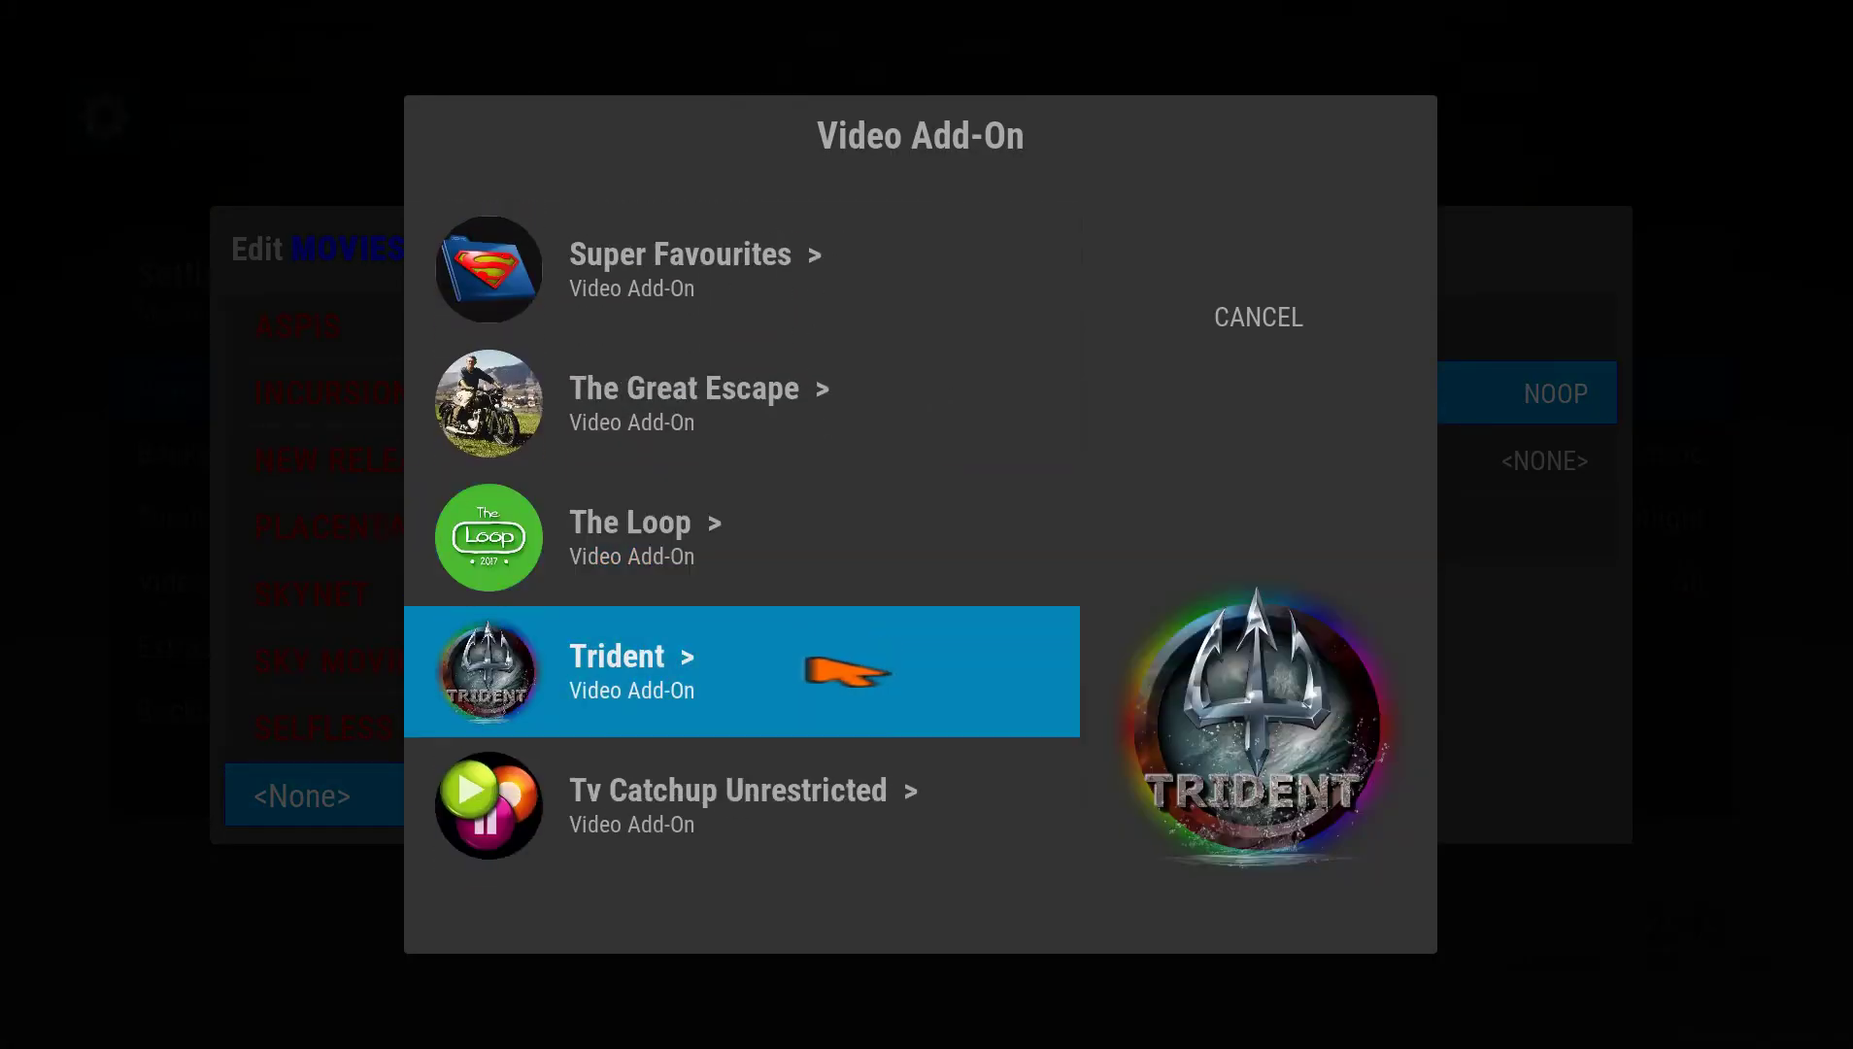
left_click(847, 671)
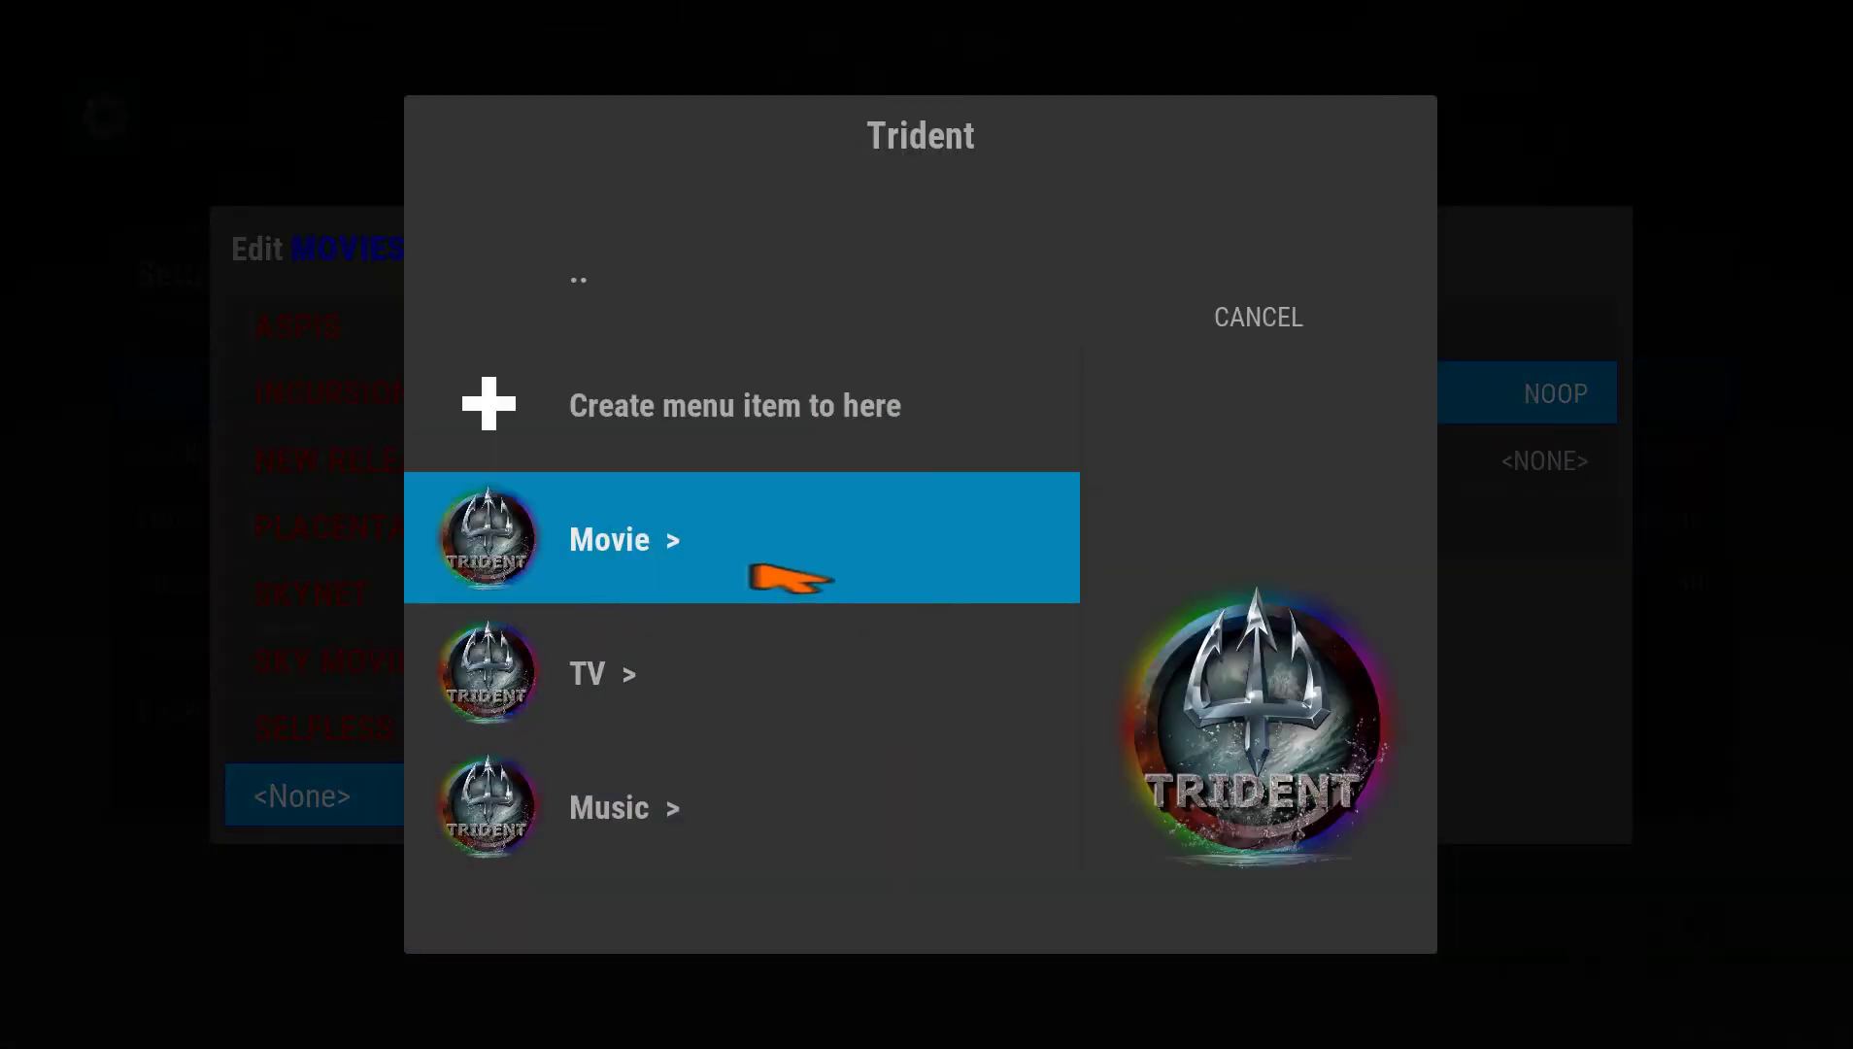
left_click(788, 579)
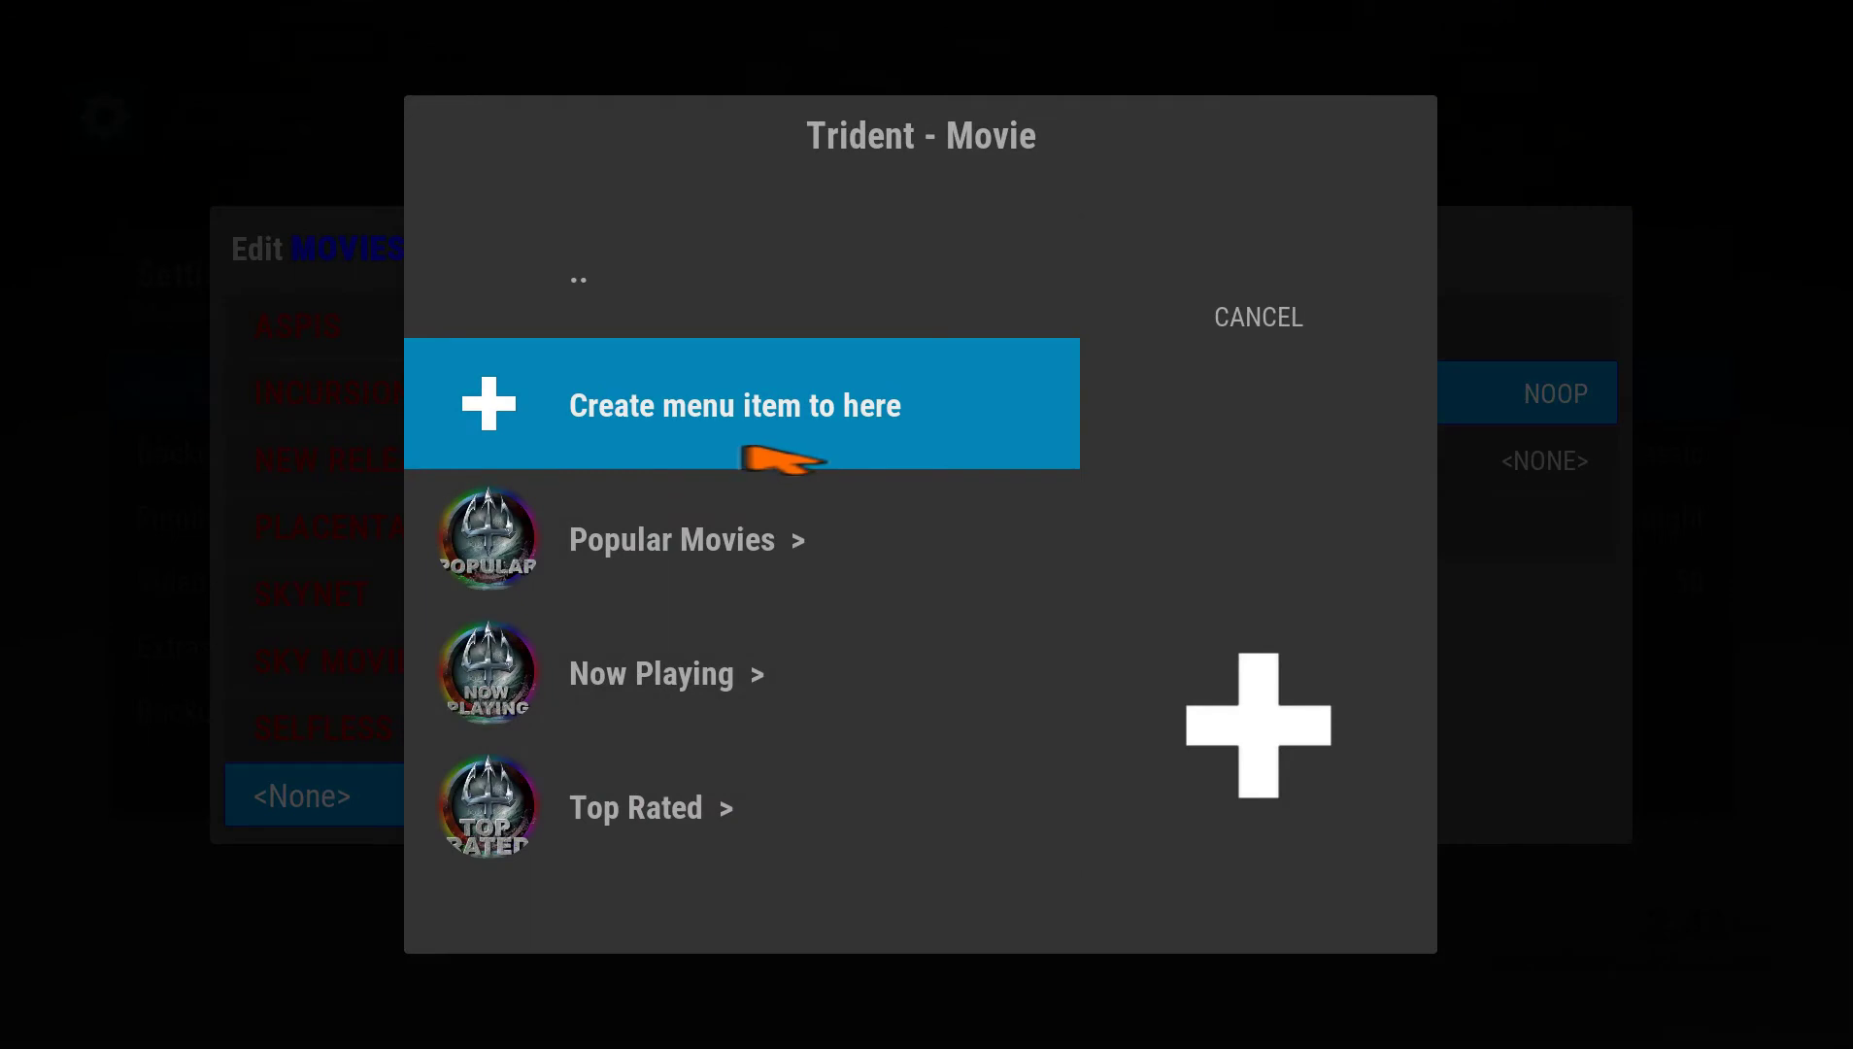
left_click(782, 458)
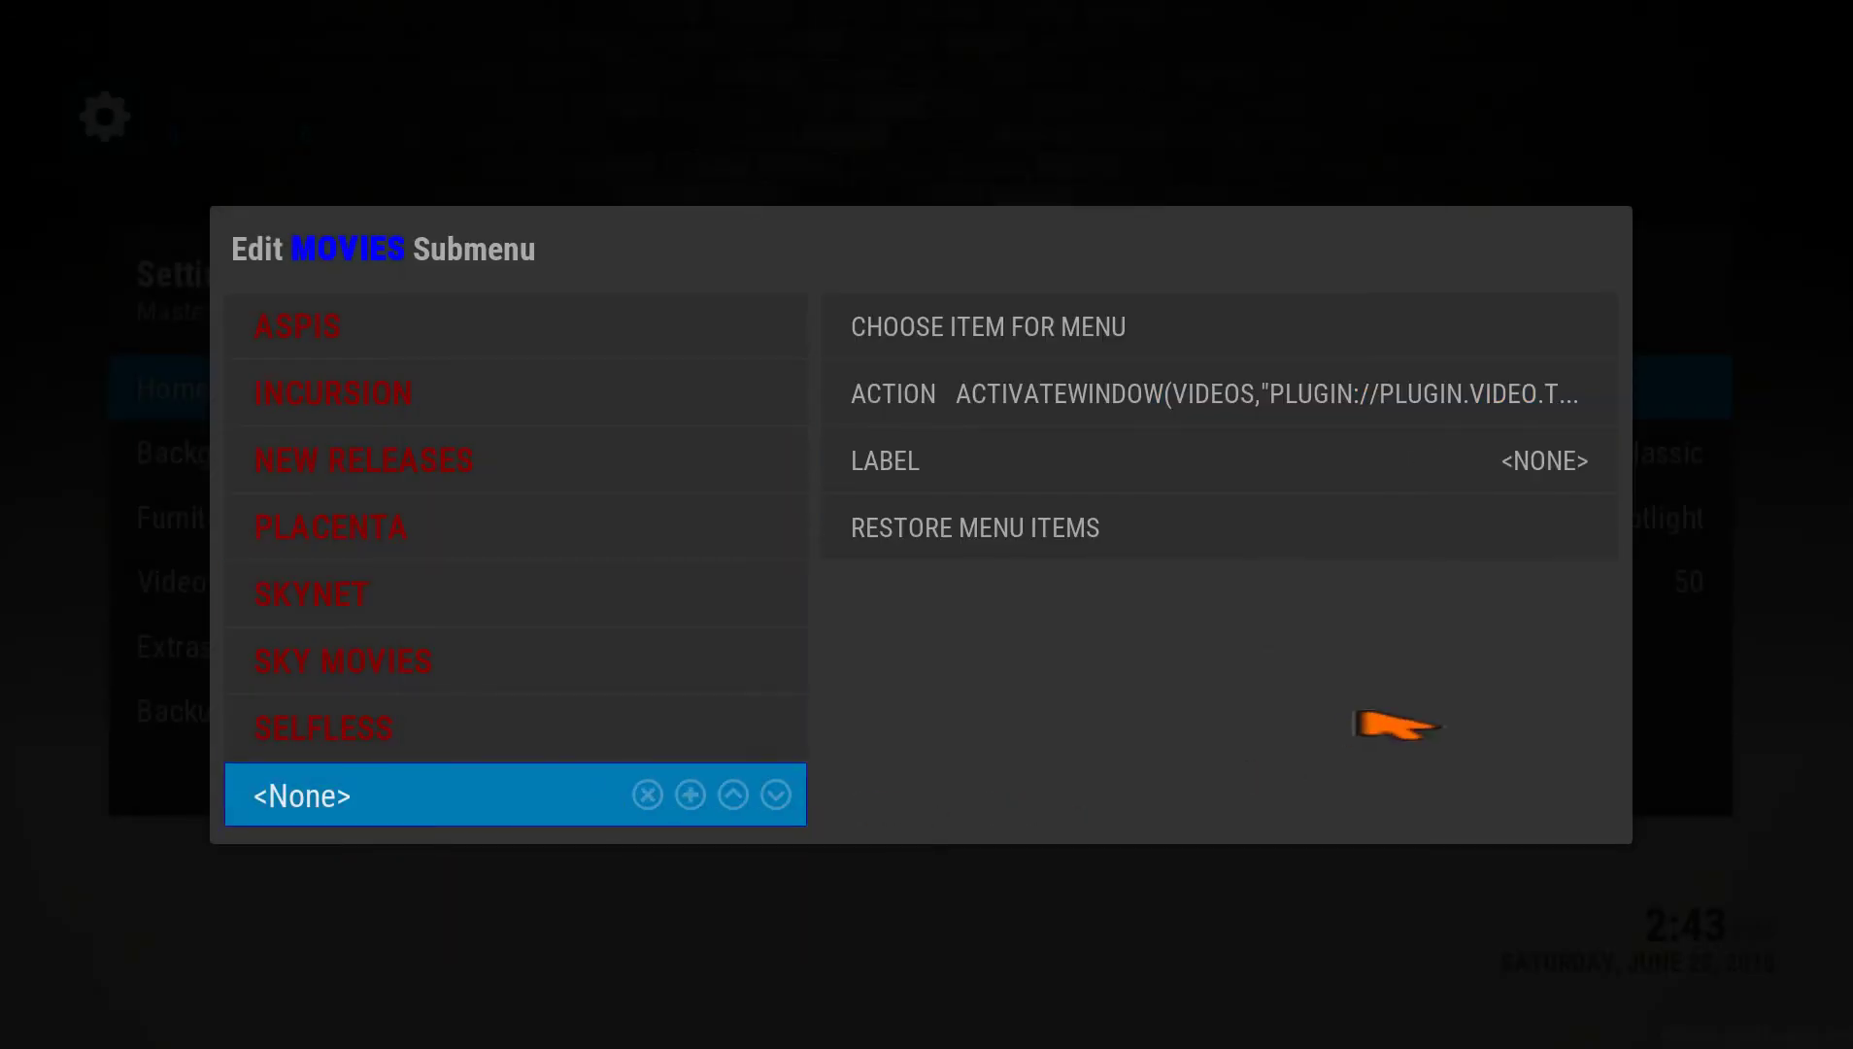
Label the new submenu item TRIDENT and leave the menu customisation for the home screen
left_click(1454, 483)
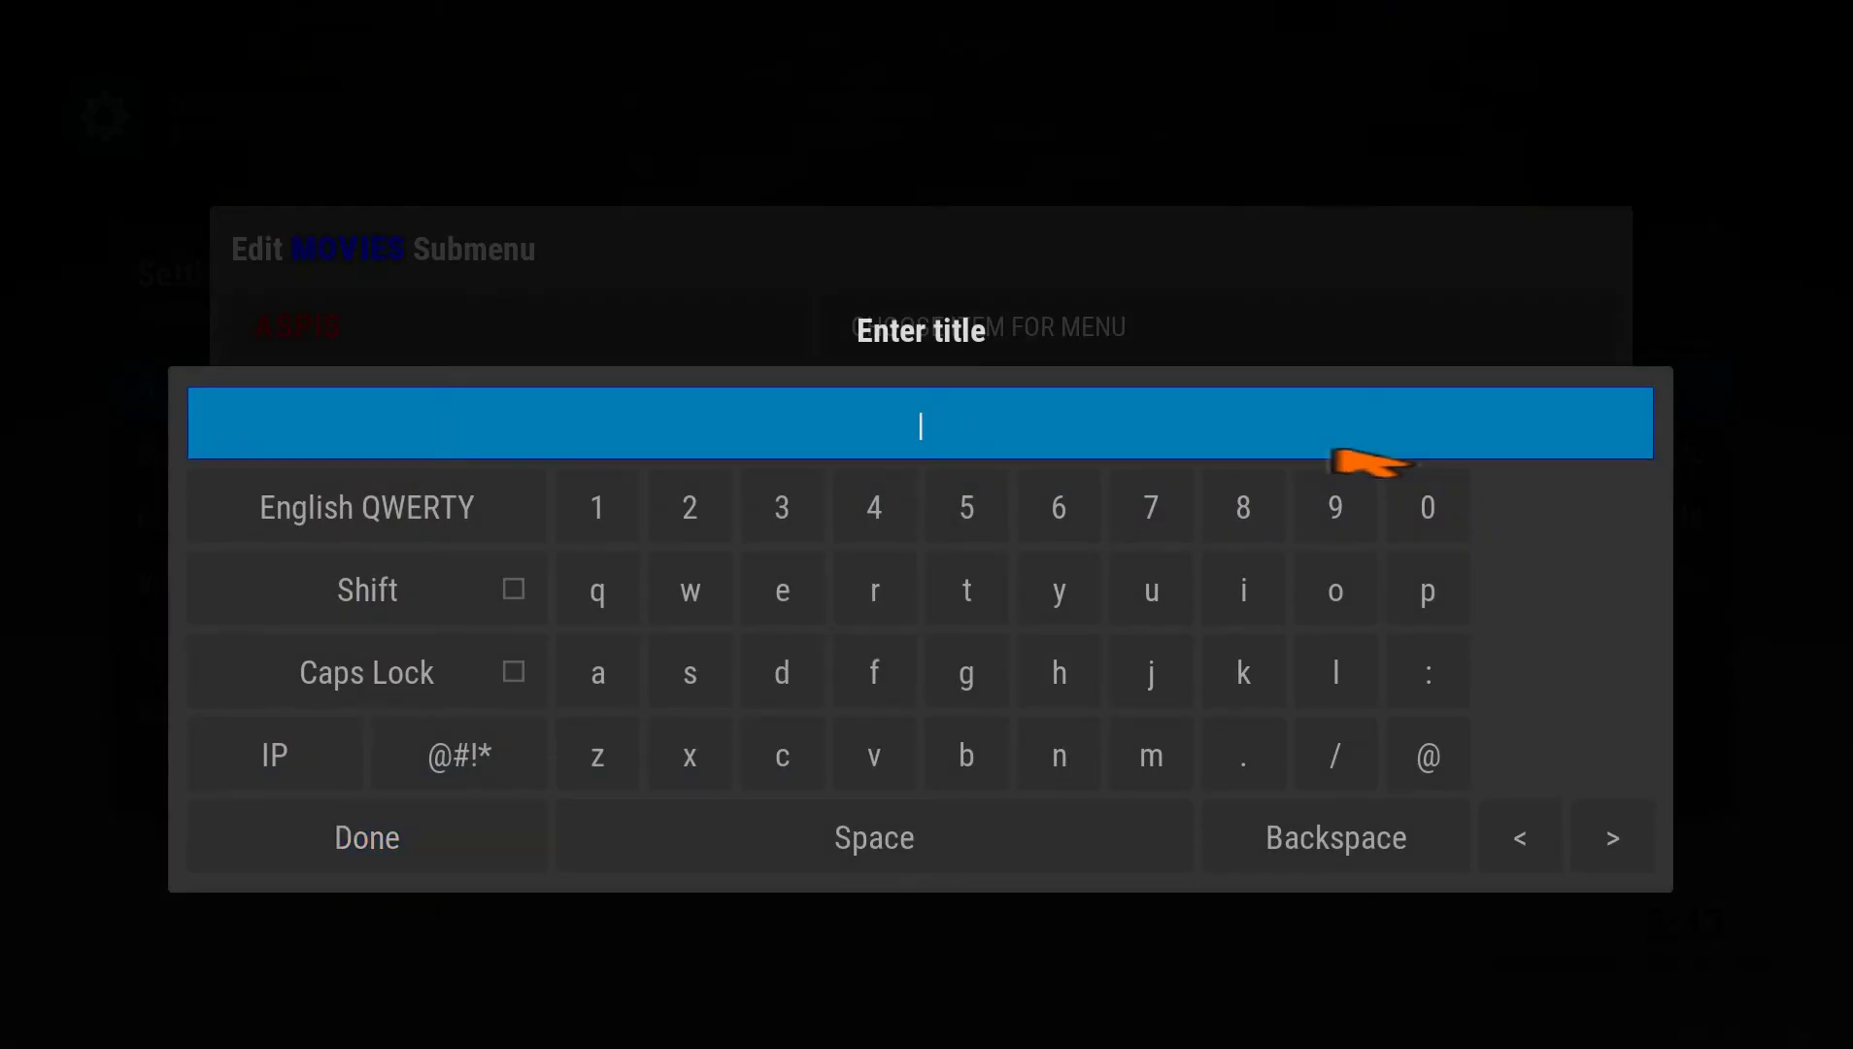
type("TRIDENT")
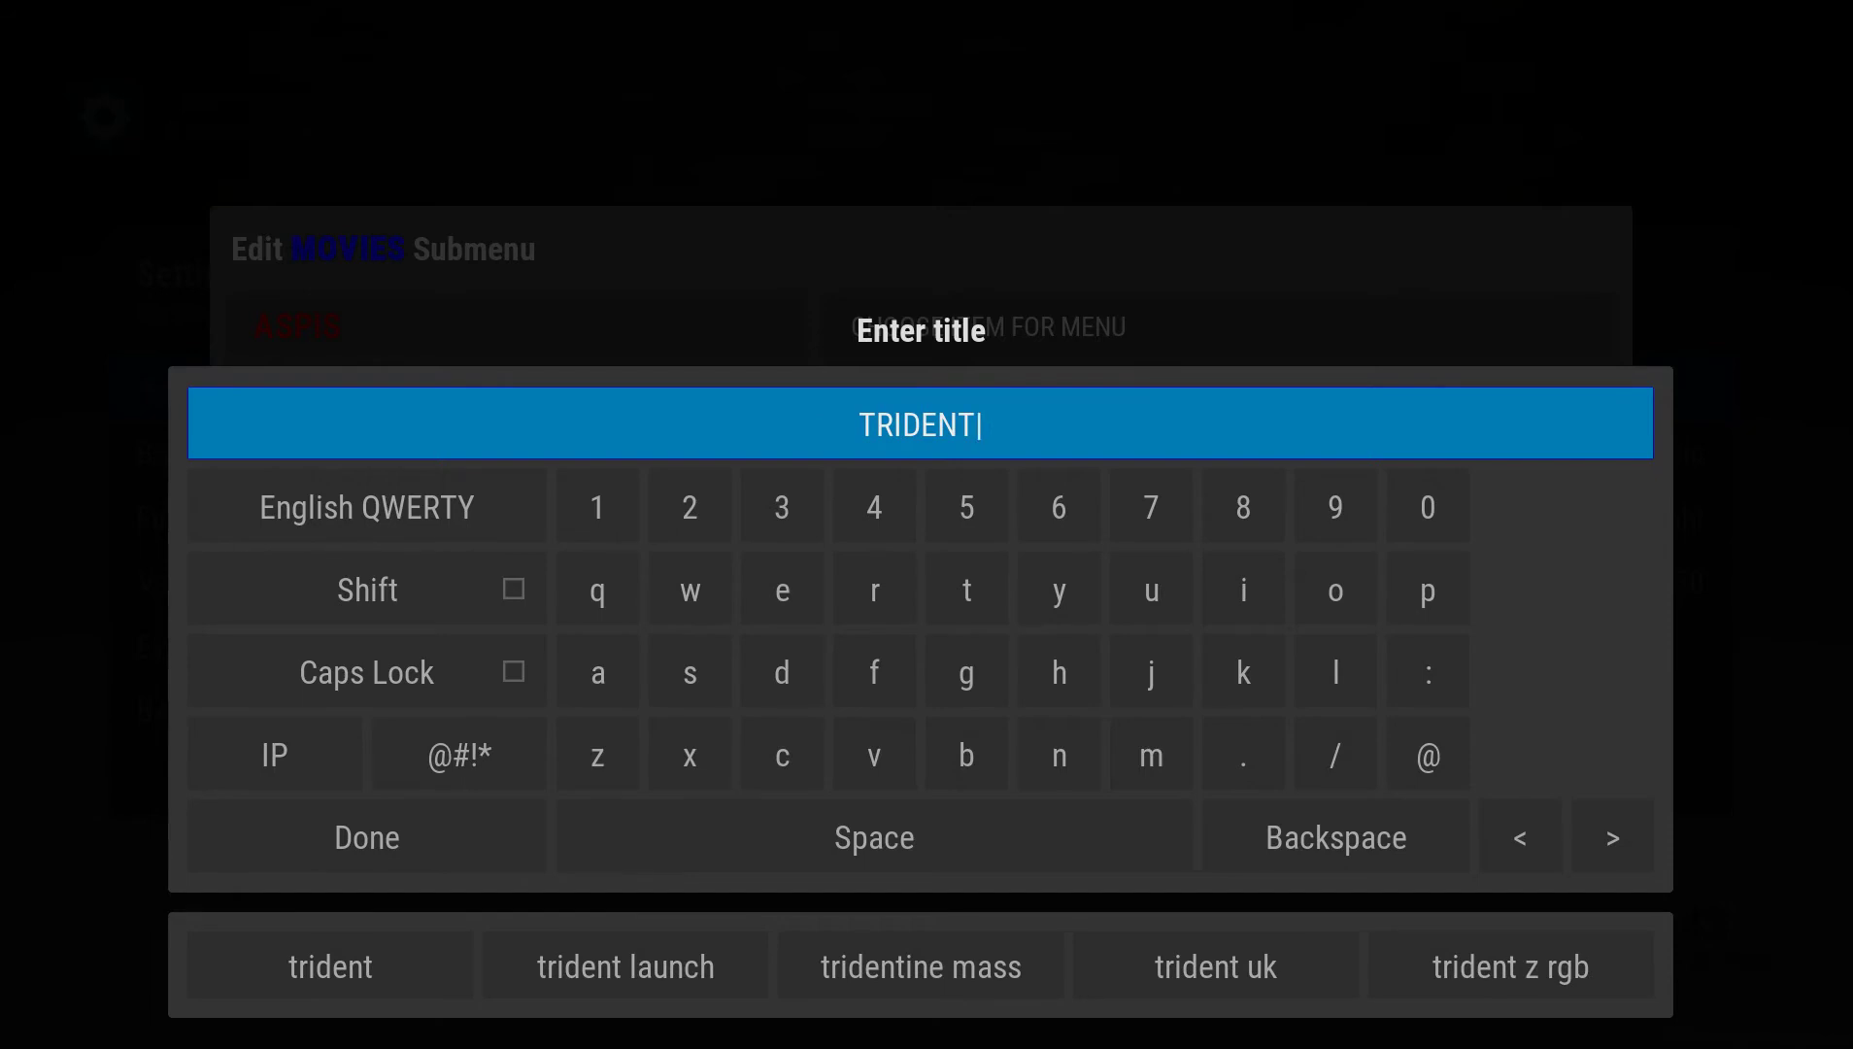
left_click(515, 840)
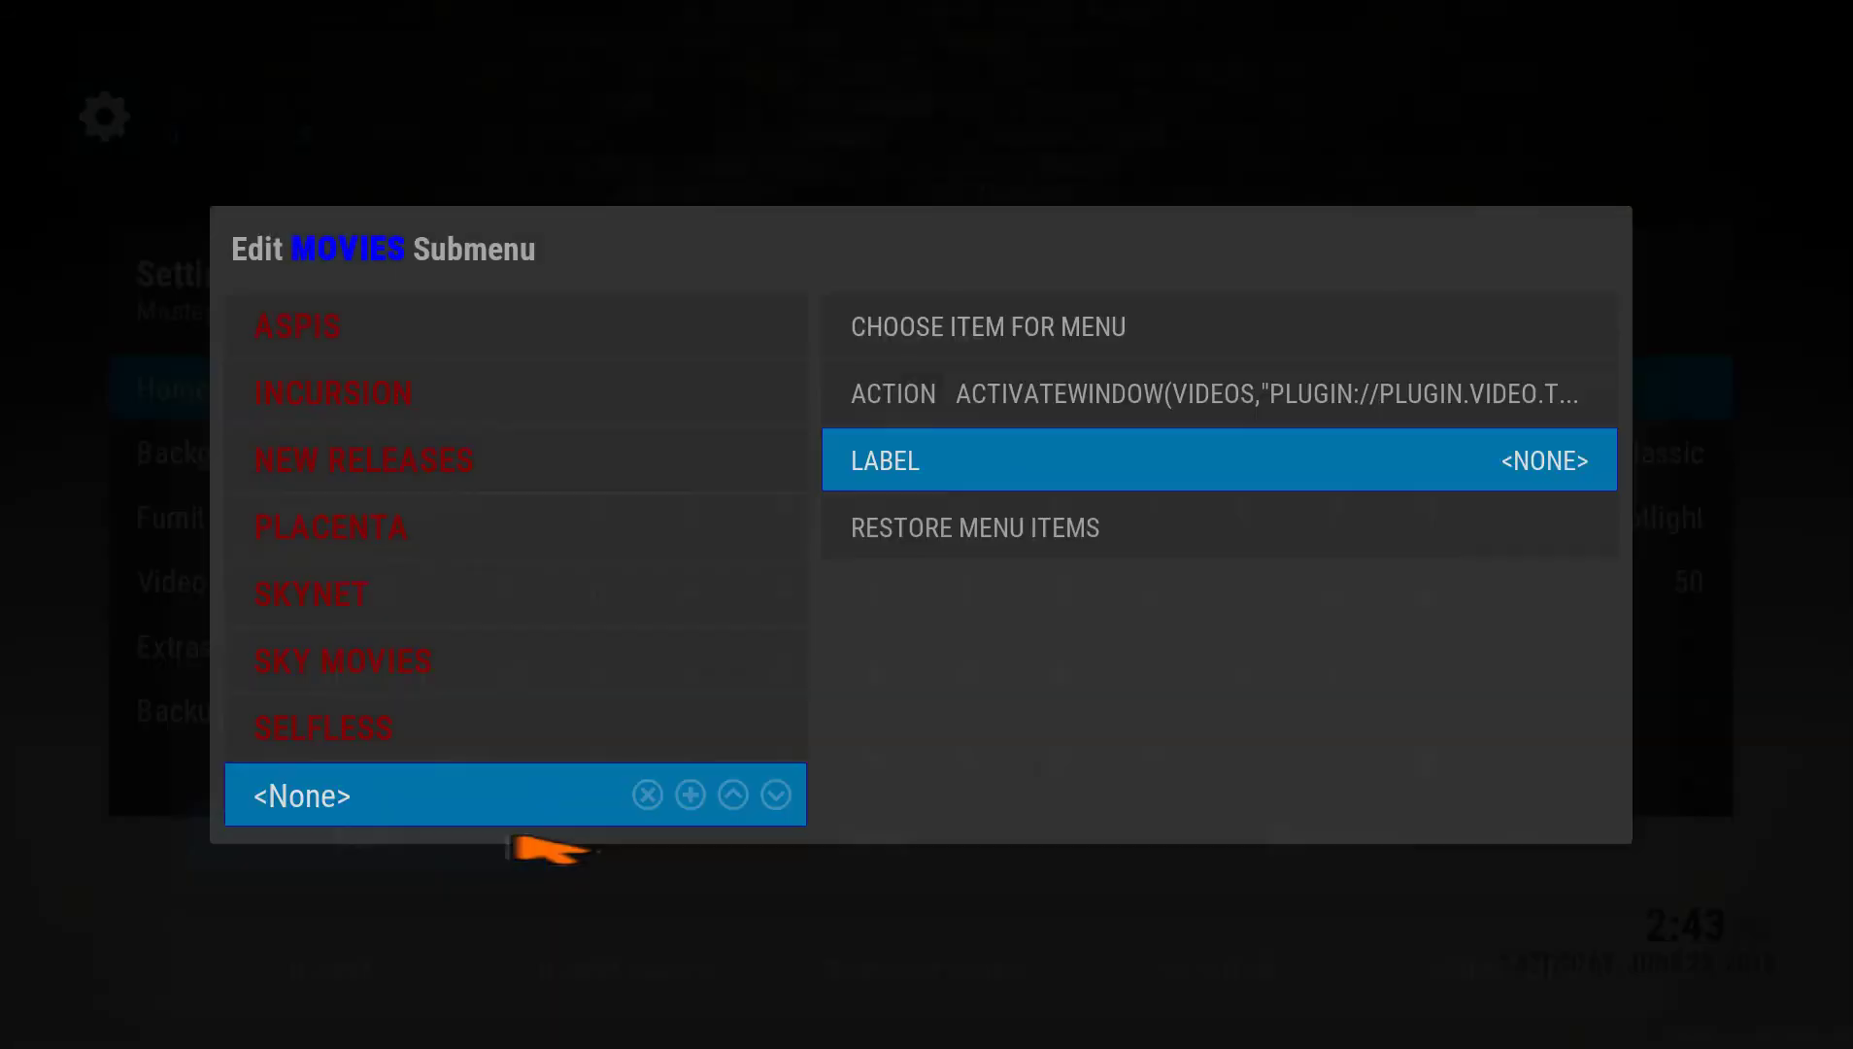
key("Escape")
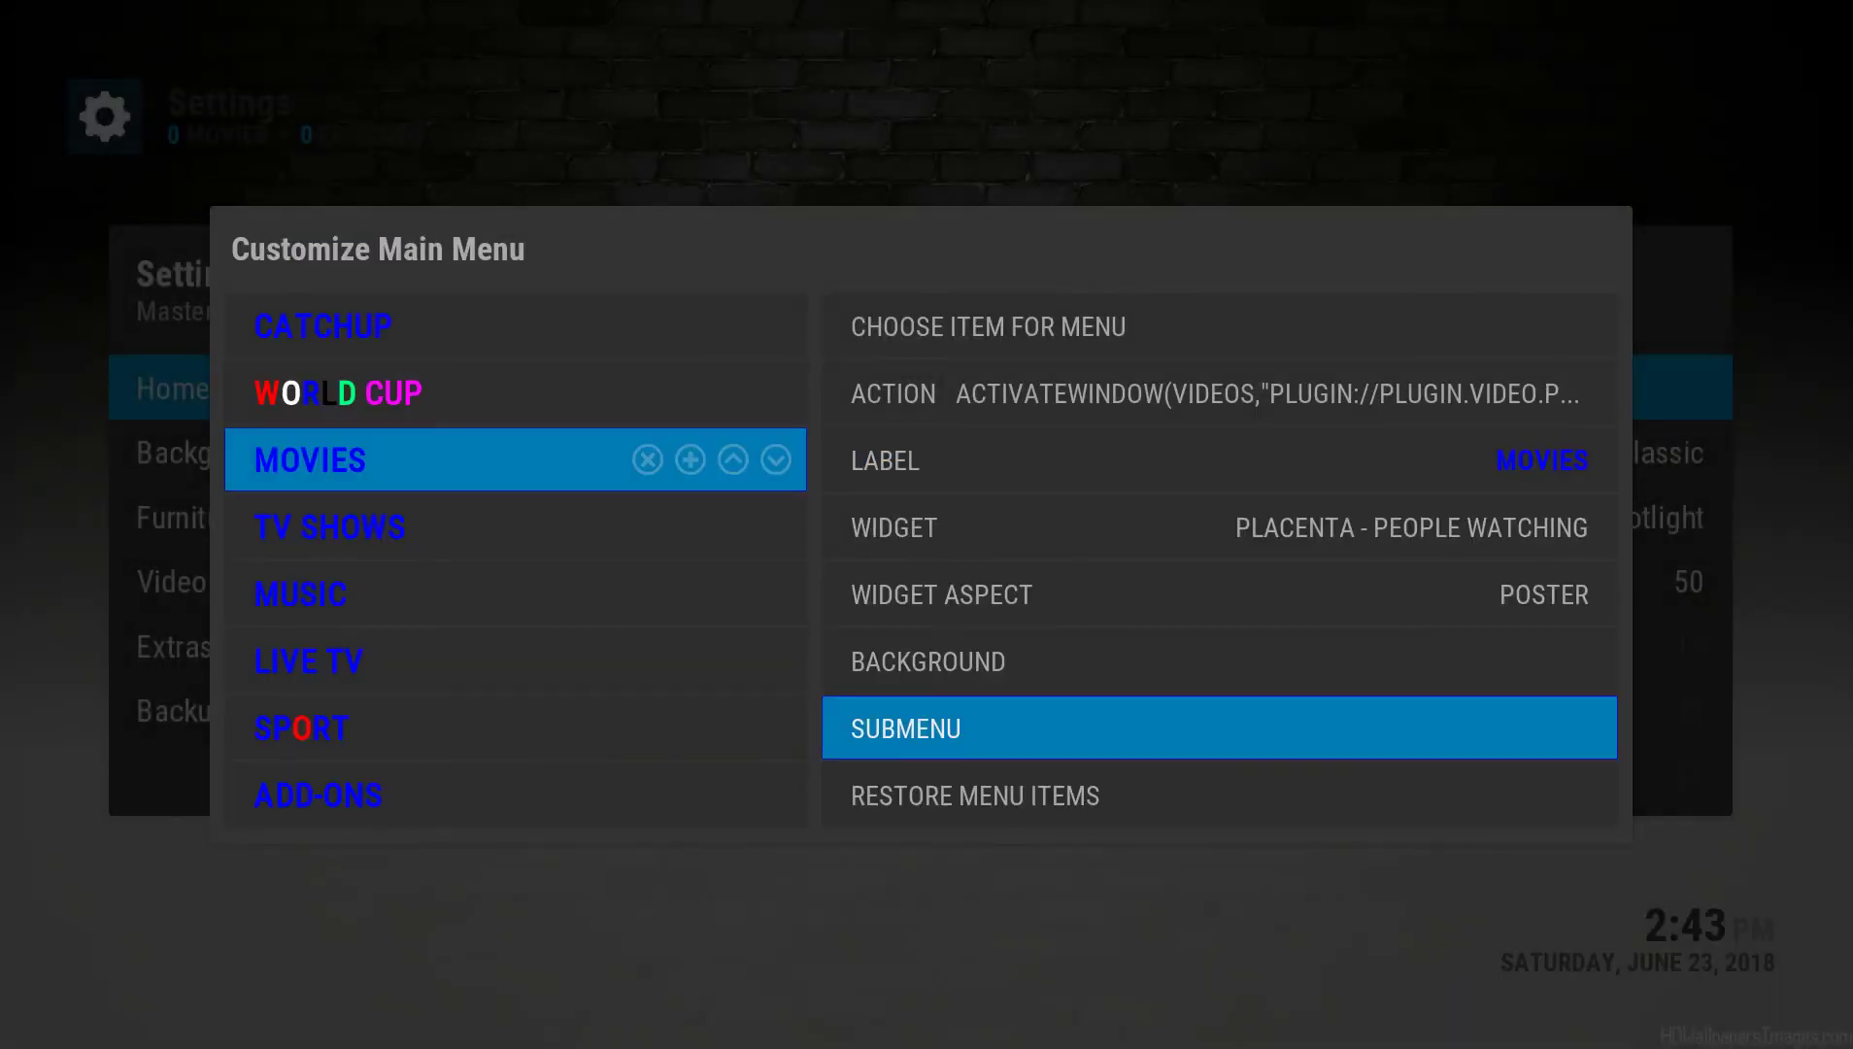
key("Escape")
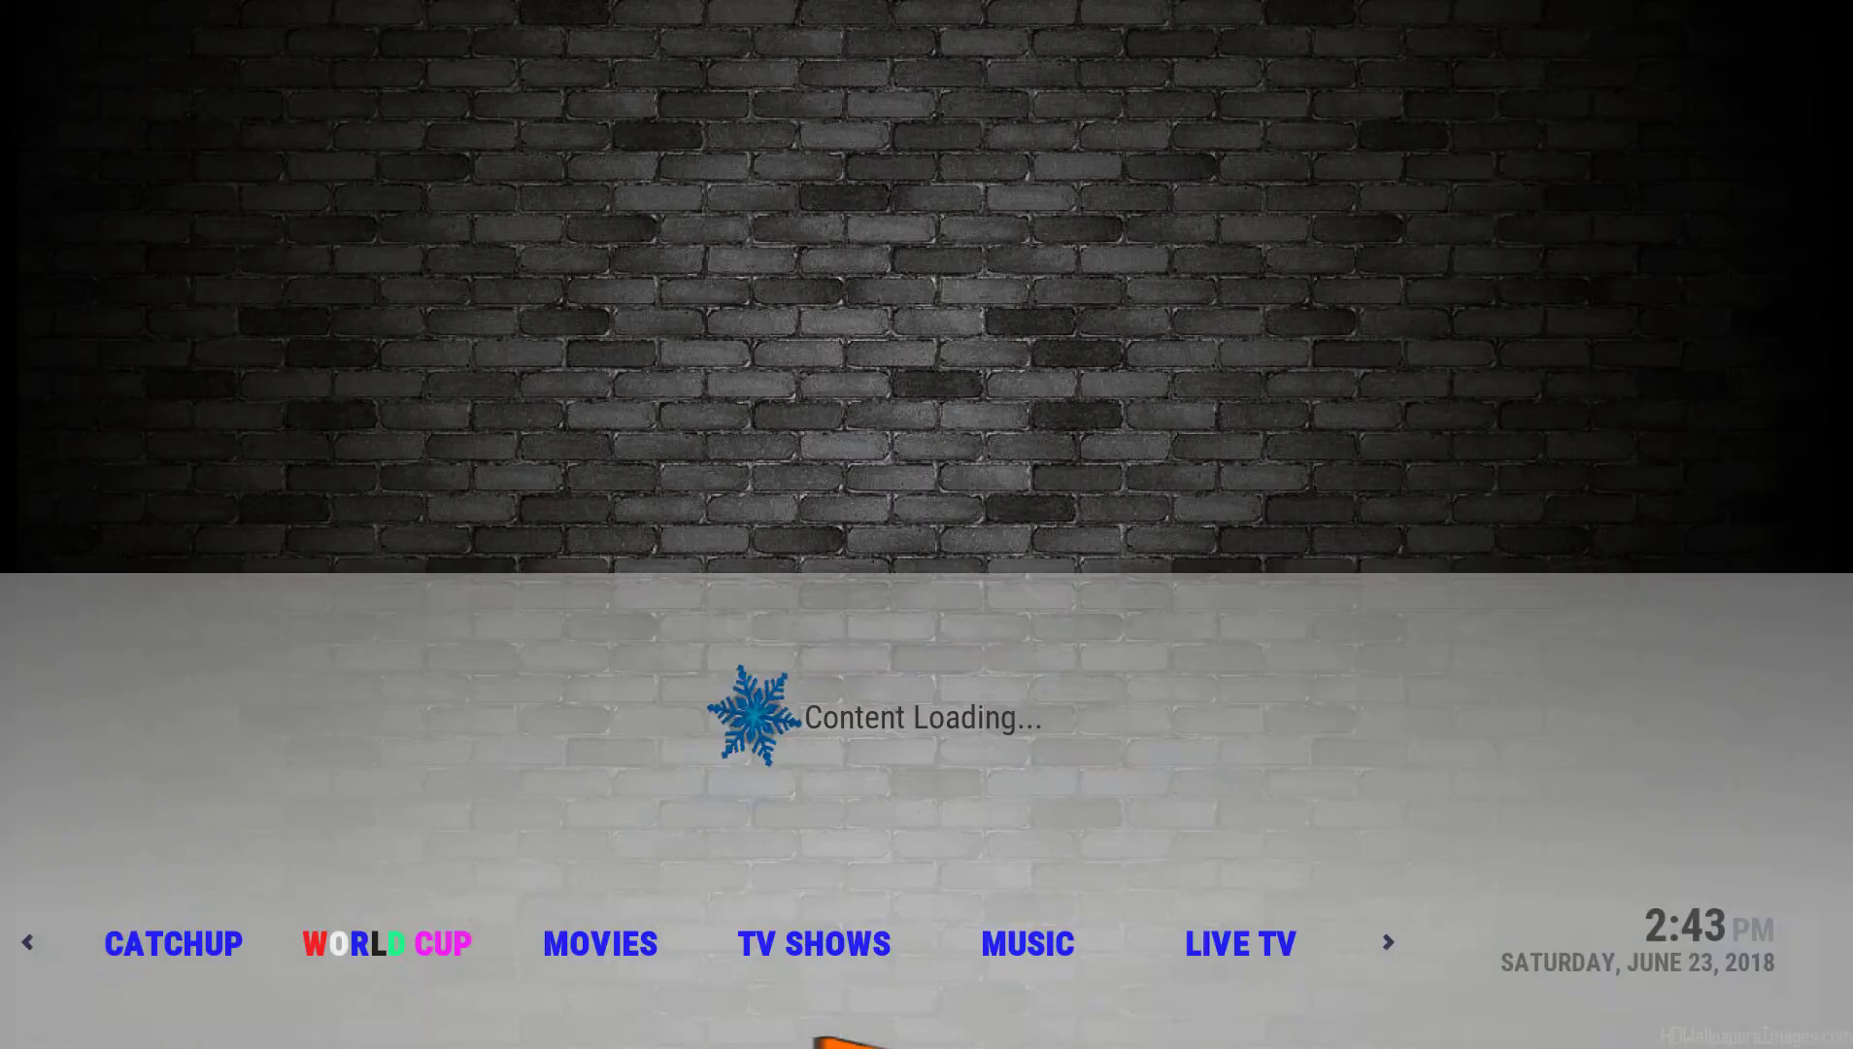
Go through the MOVIES submenu on the home screen and open its TRIDENT entry
key("Right")
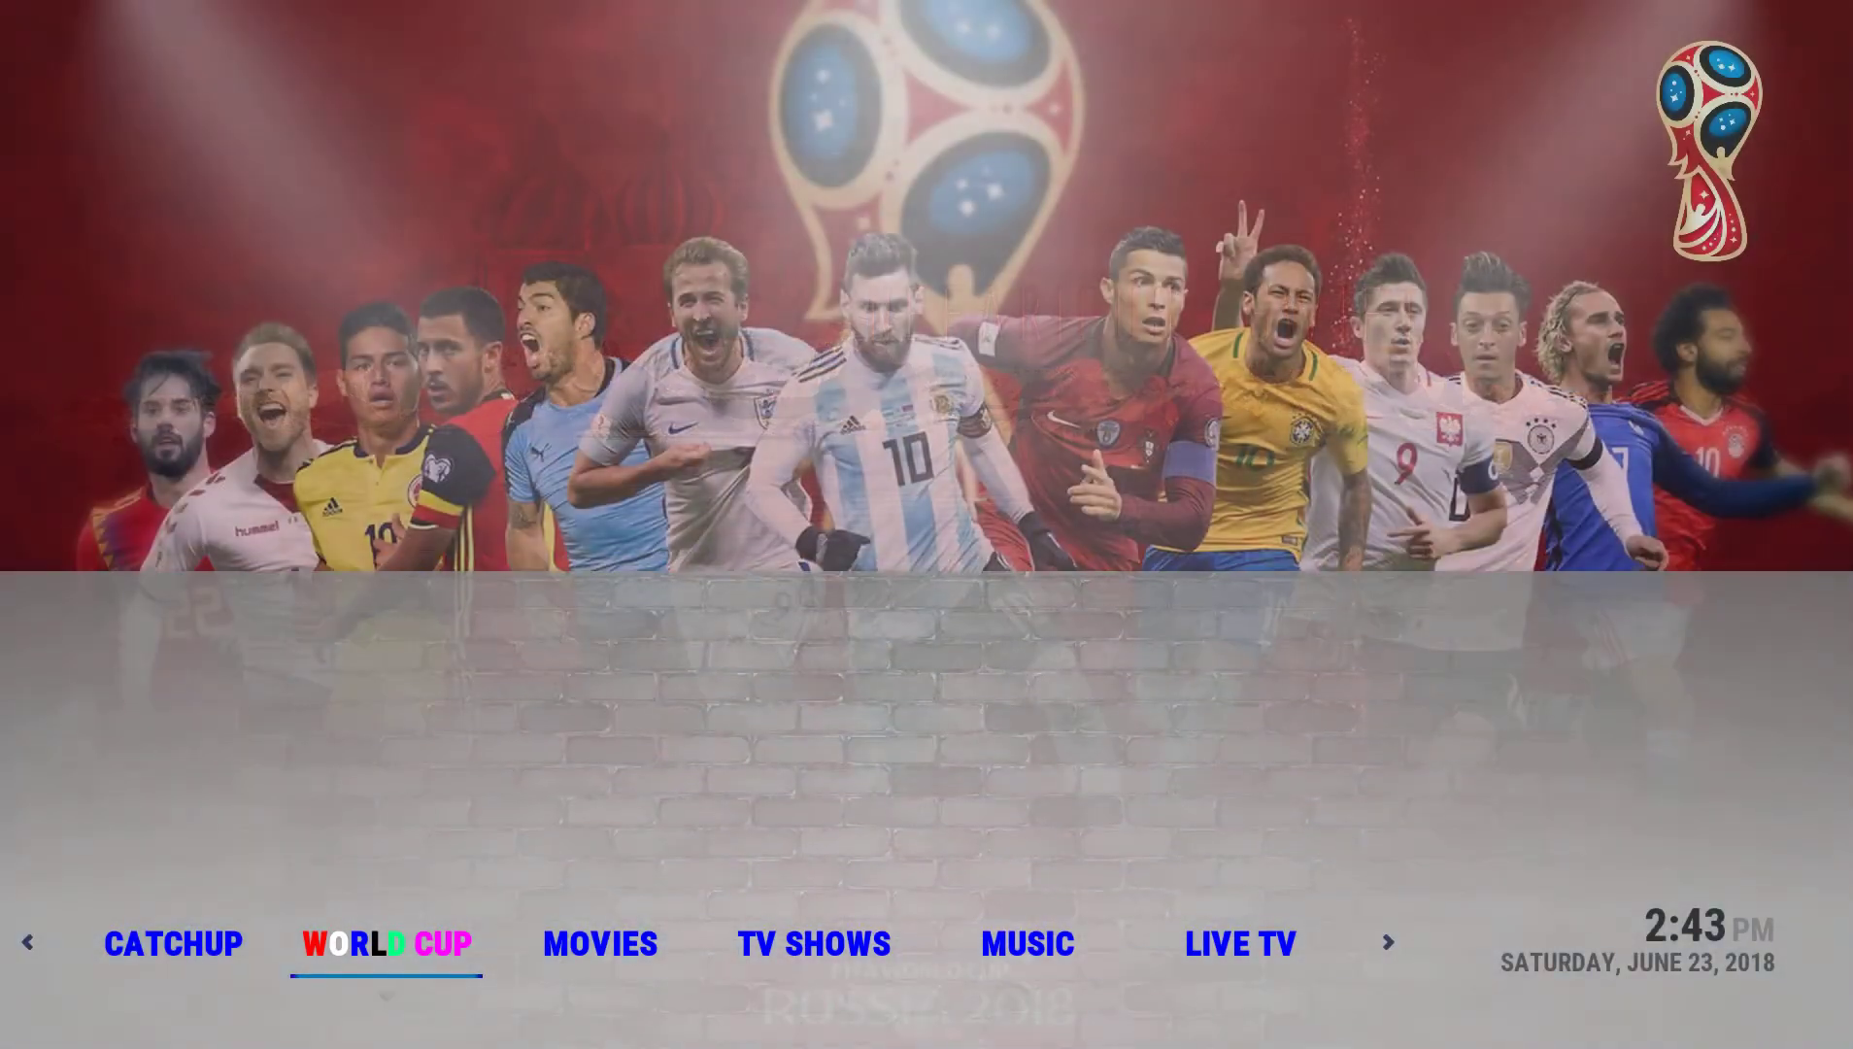
key("Right")
key("Down")
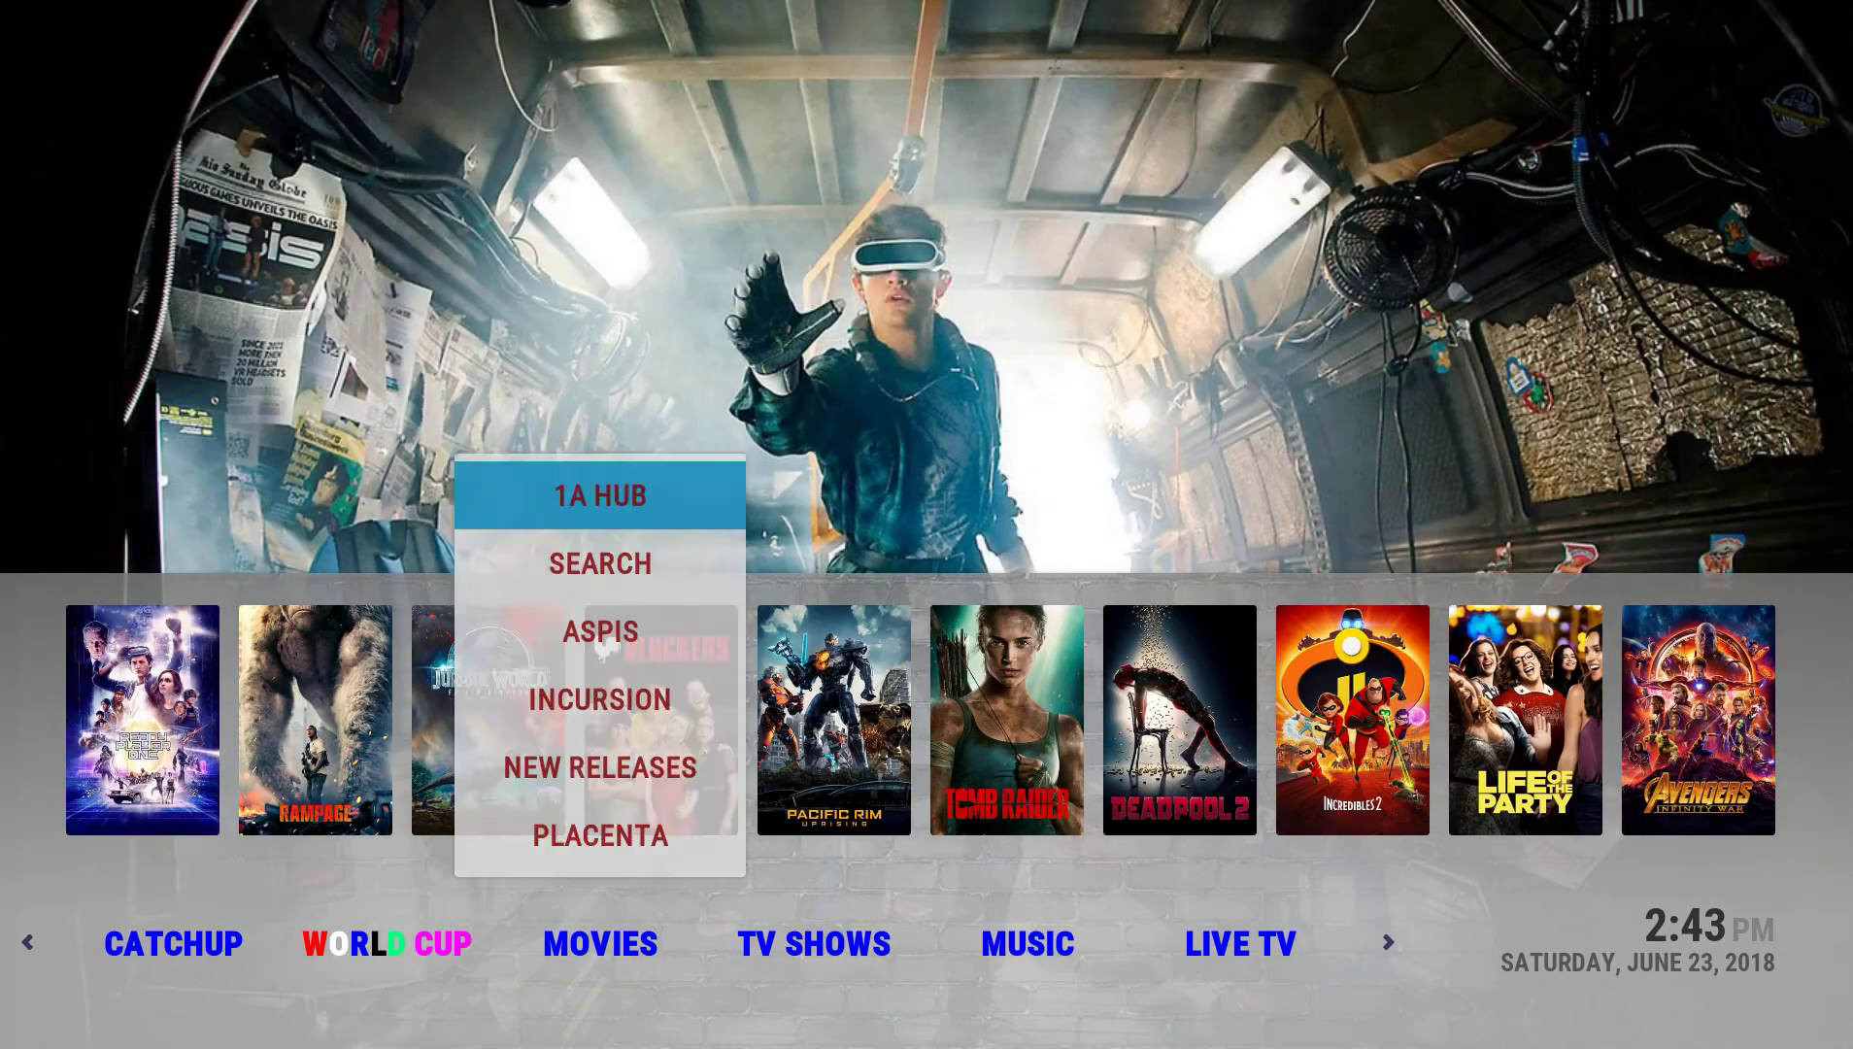
key("Down")
key("Down")
key("Down")
key("Down")
key("Down")
key("Down")
key("Down")
key("Down")
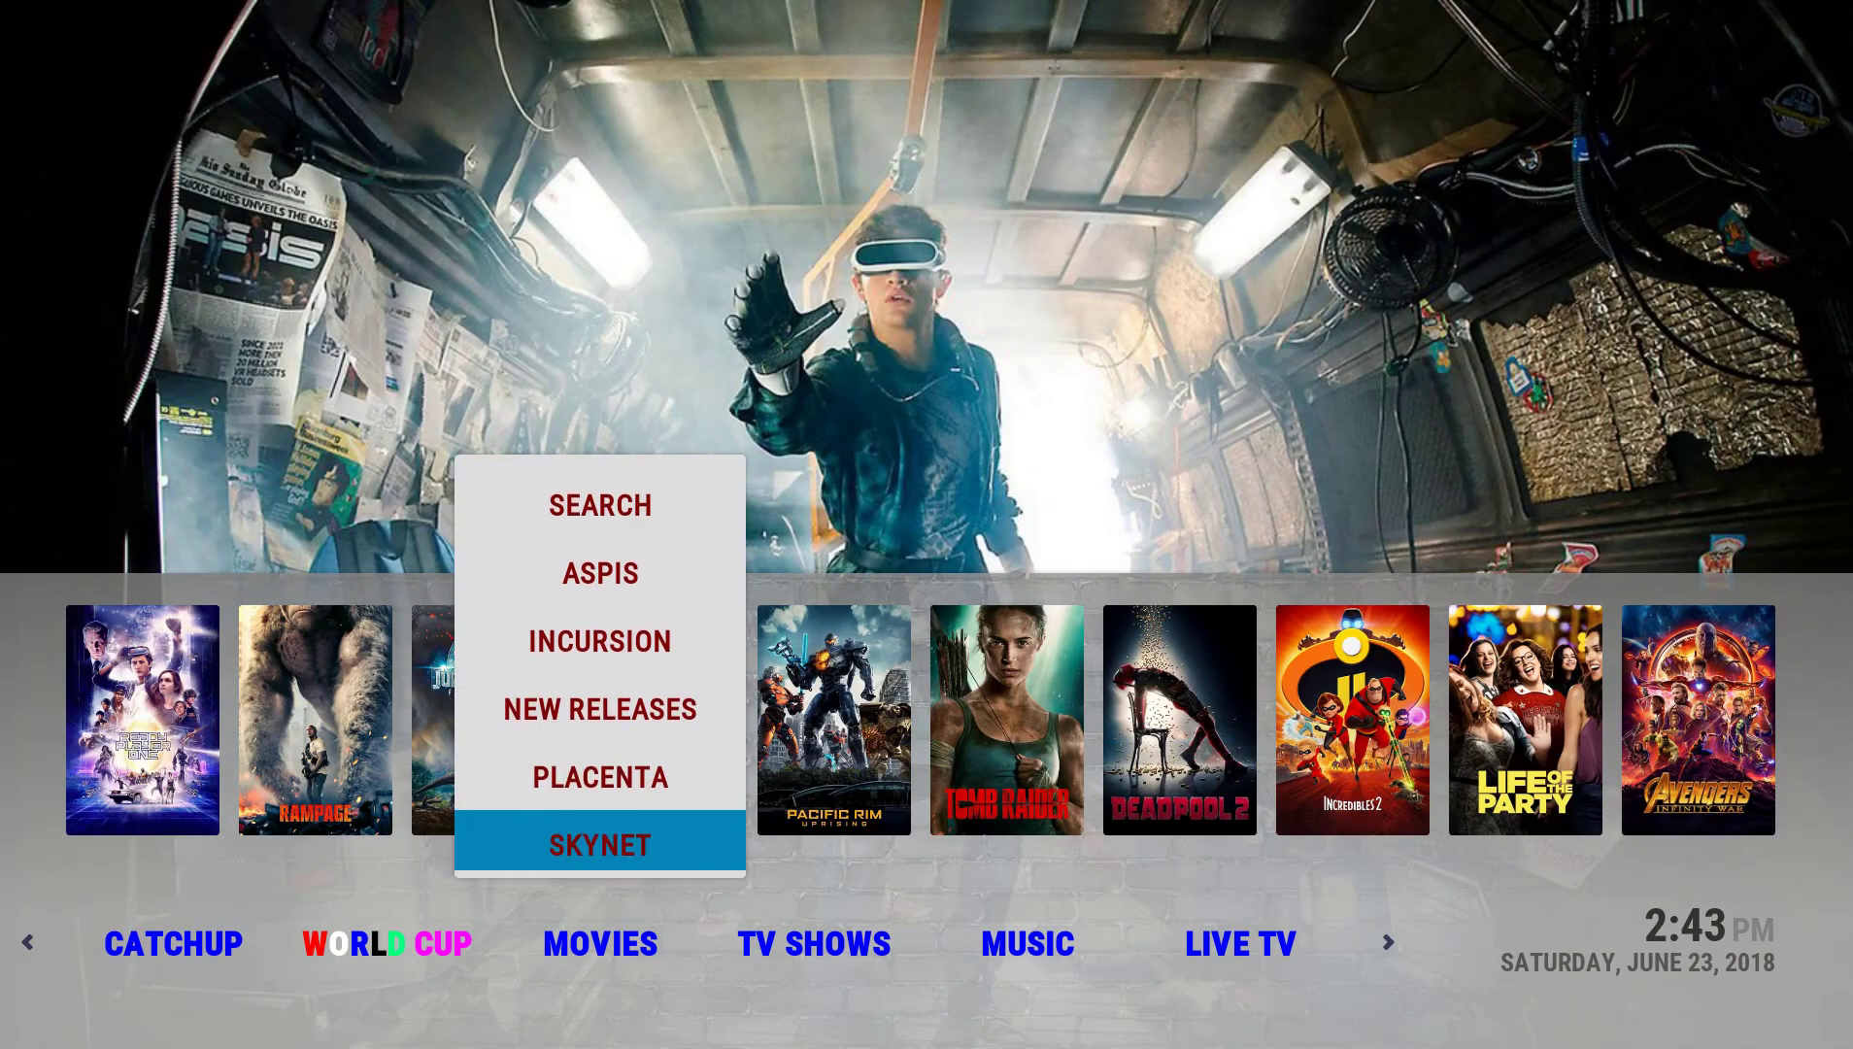
key("Down")
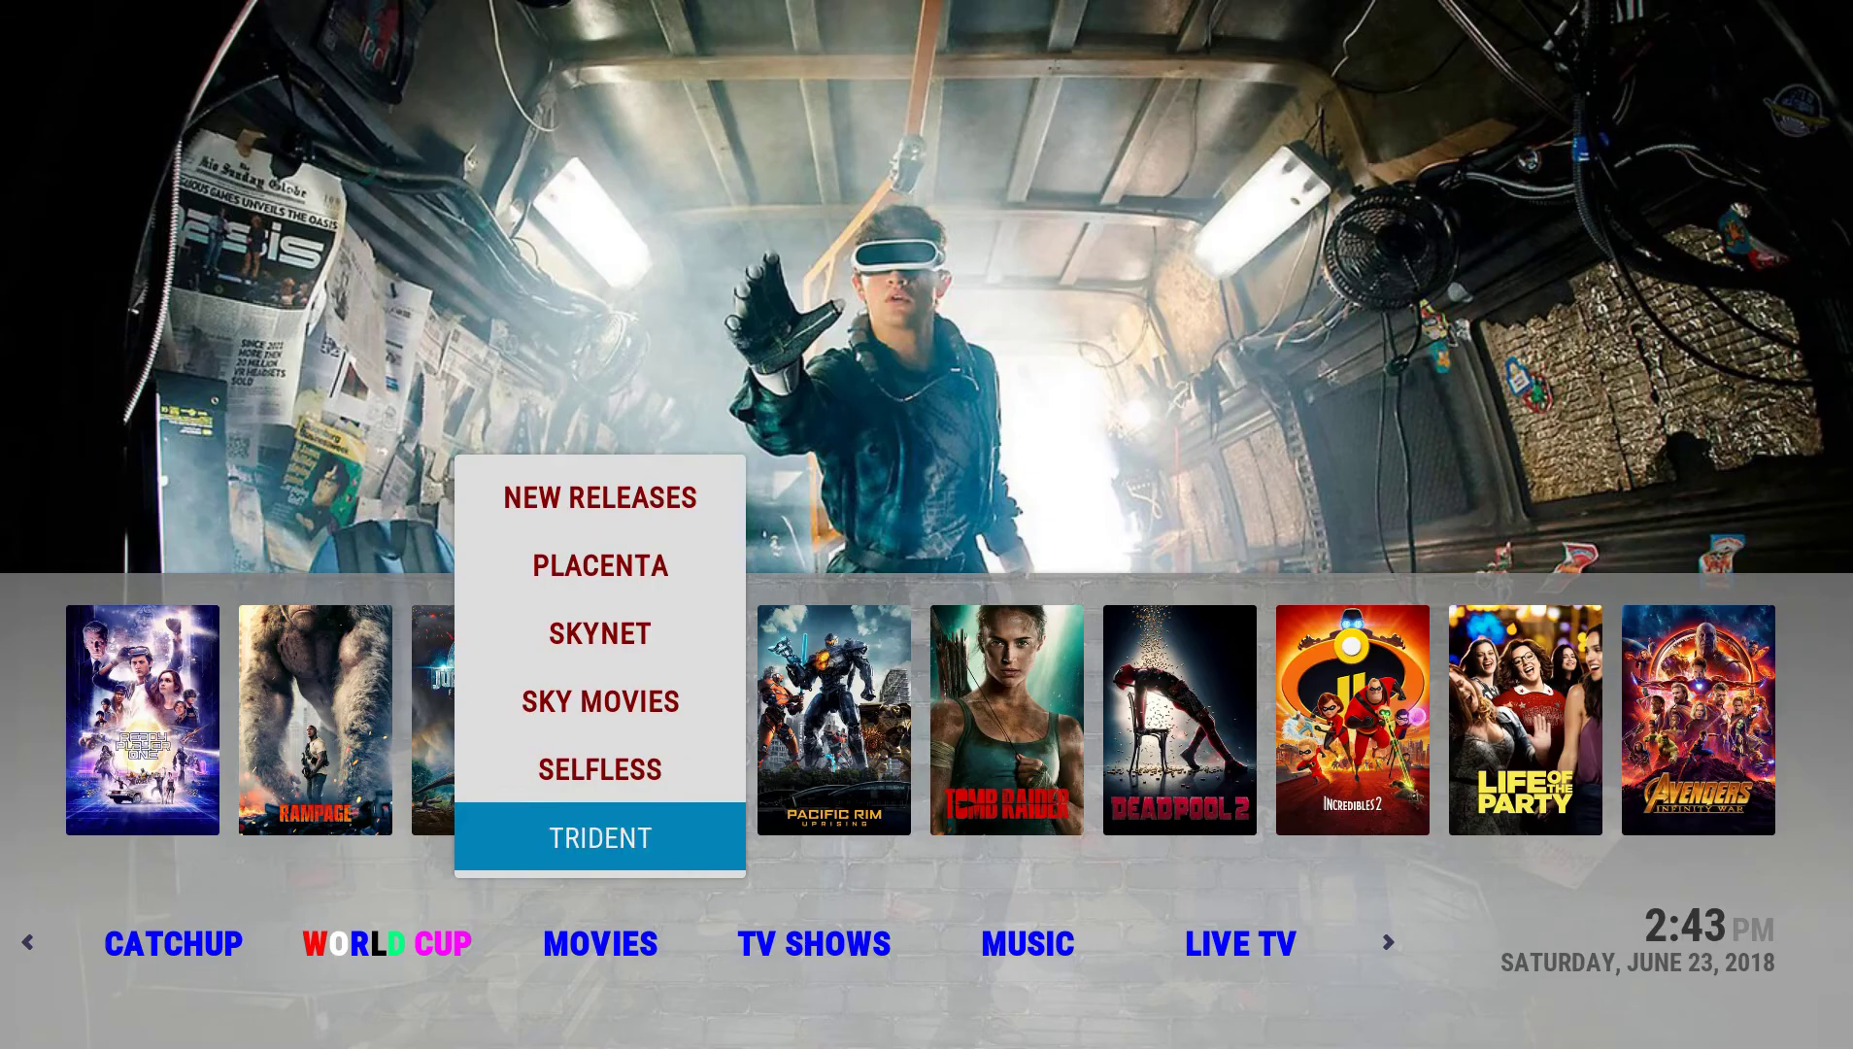
key("Return")
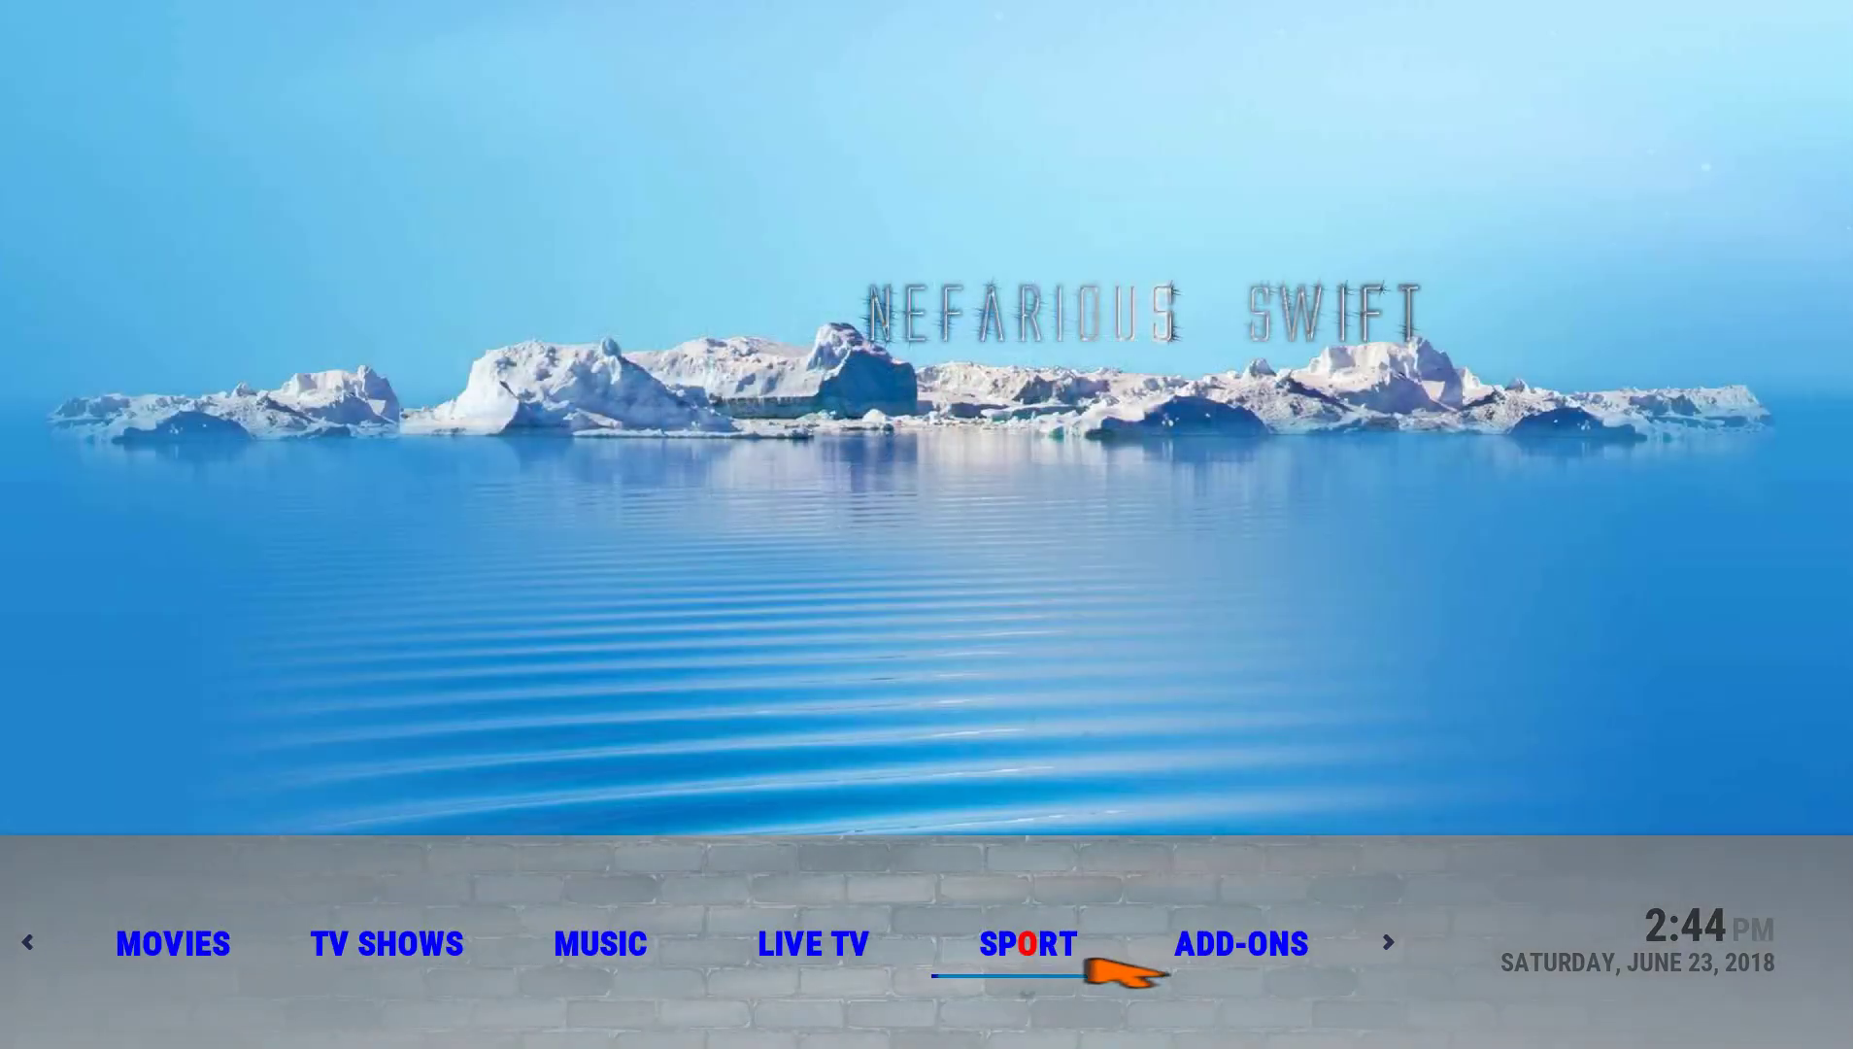
Return to the skin's home menu customisation and open the TV SHOWS submenu for editing
left_click(1268, 959)
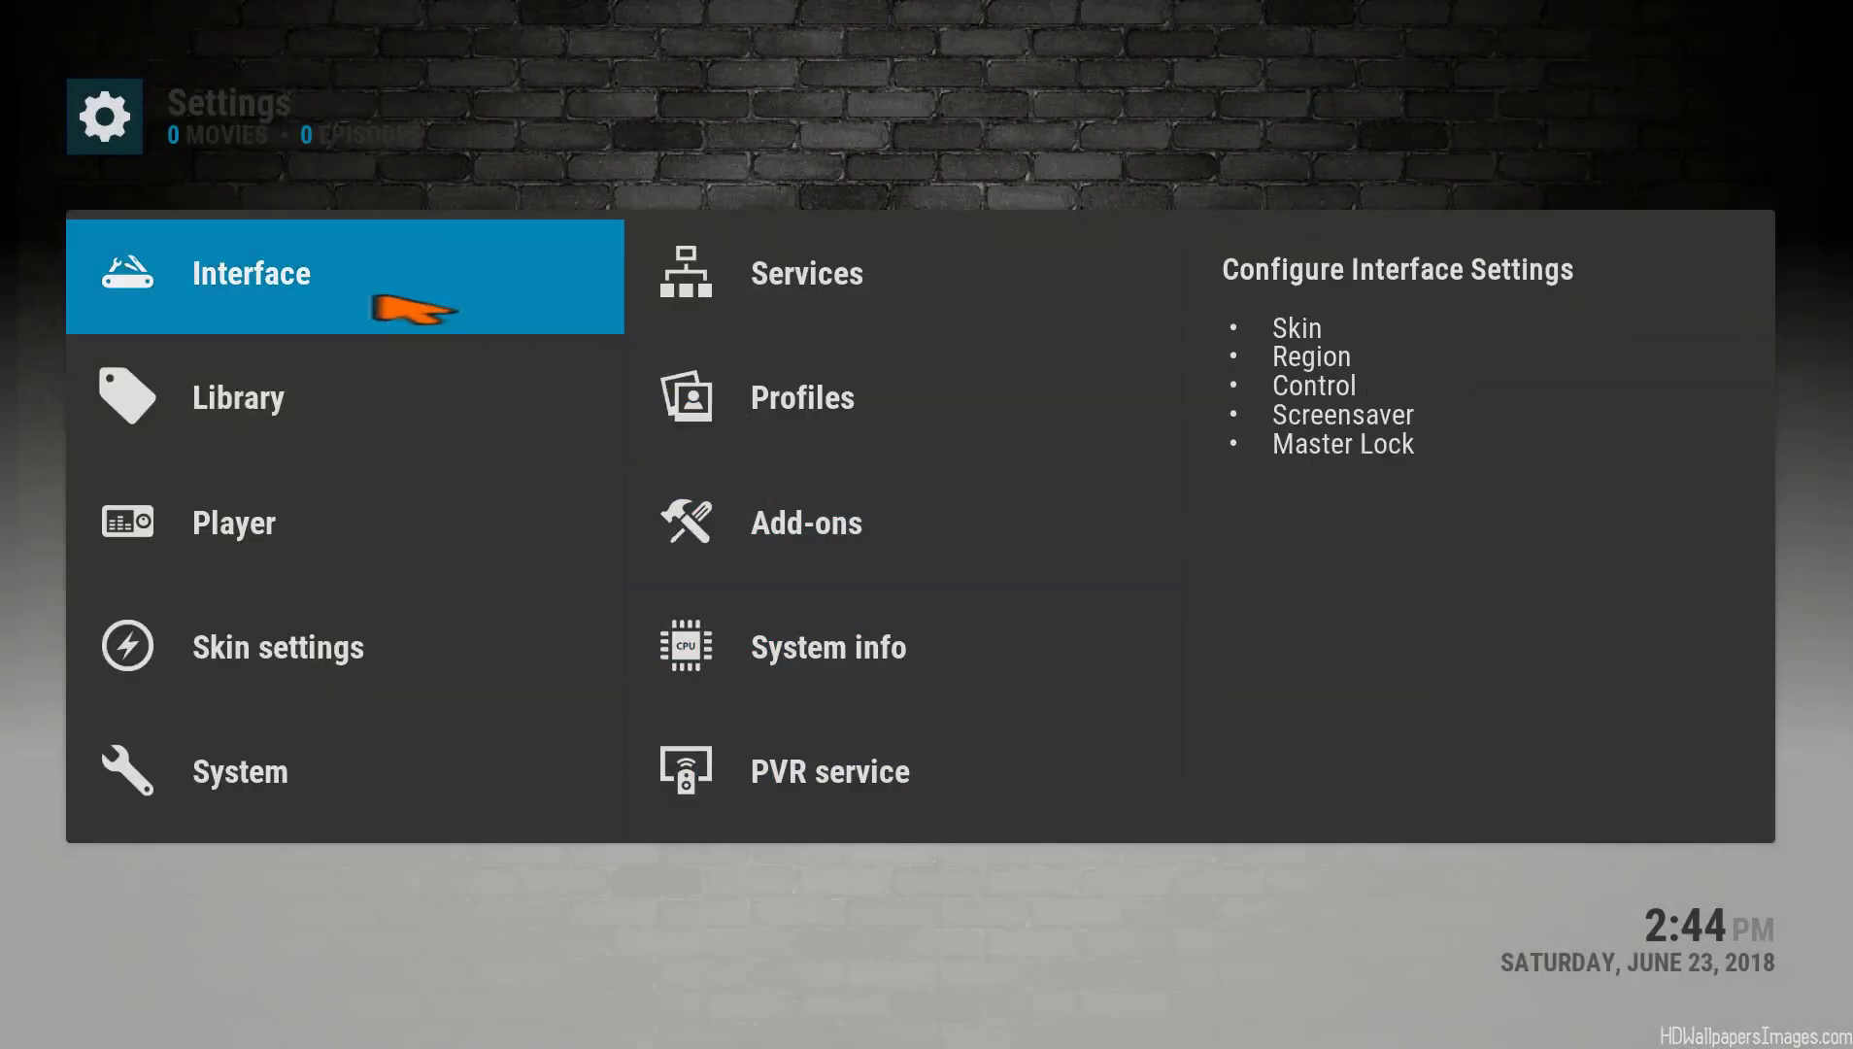
left_click(406, 305)
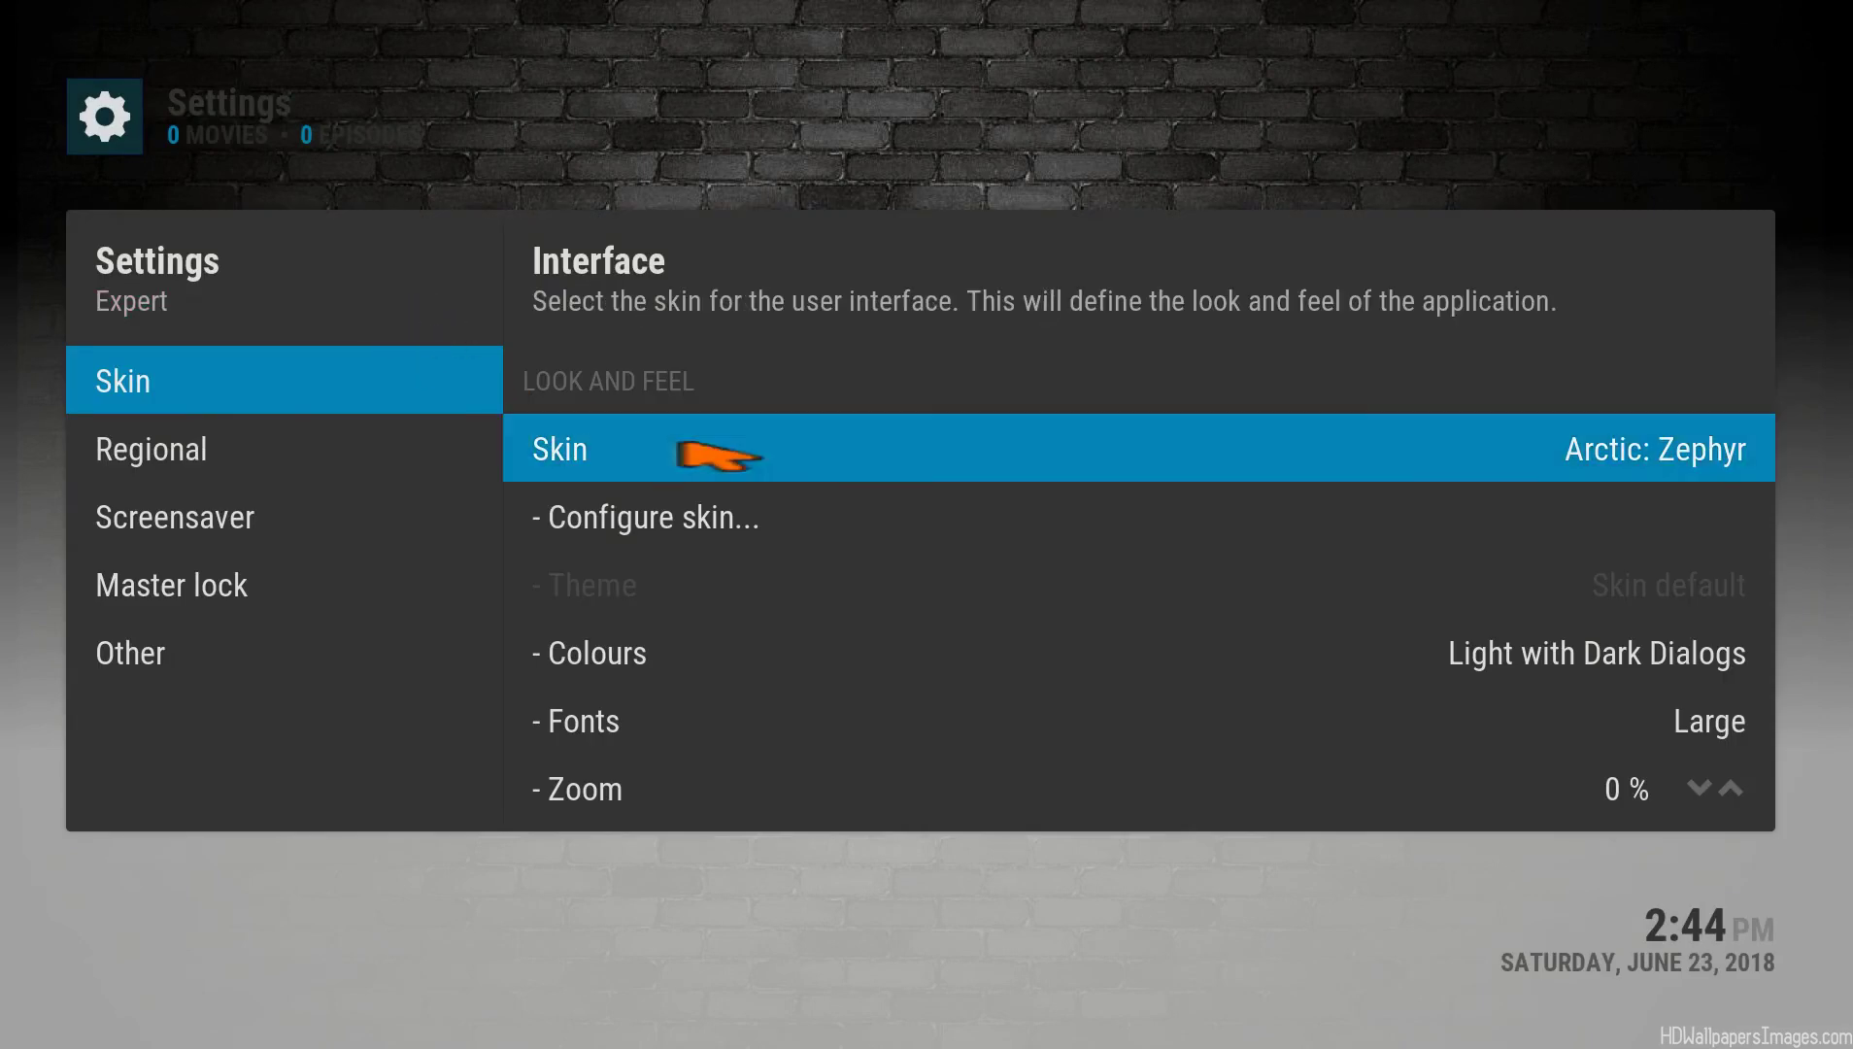
left_click(874, 542)
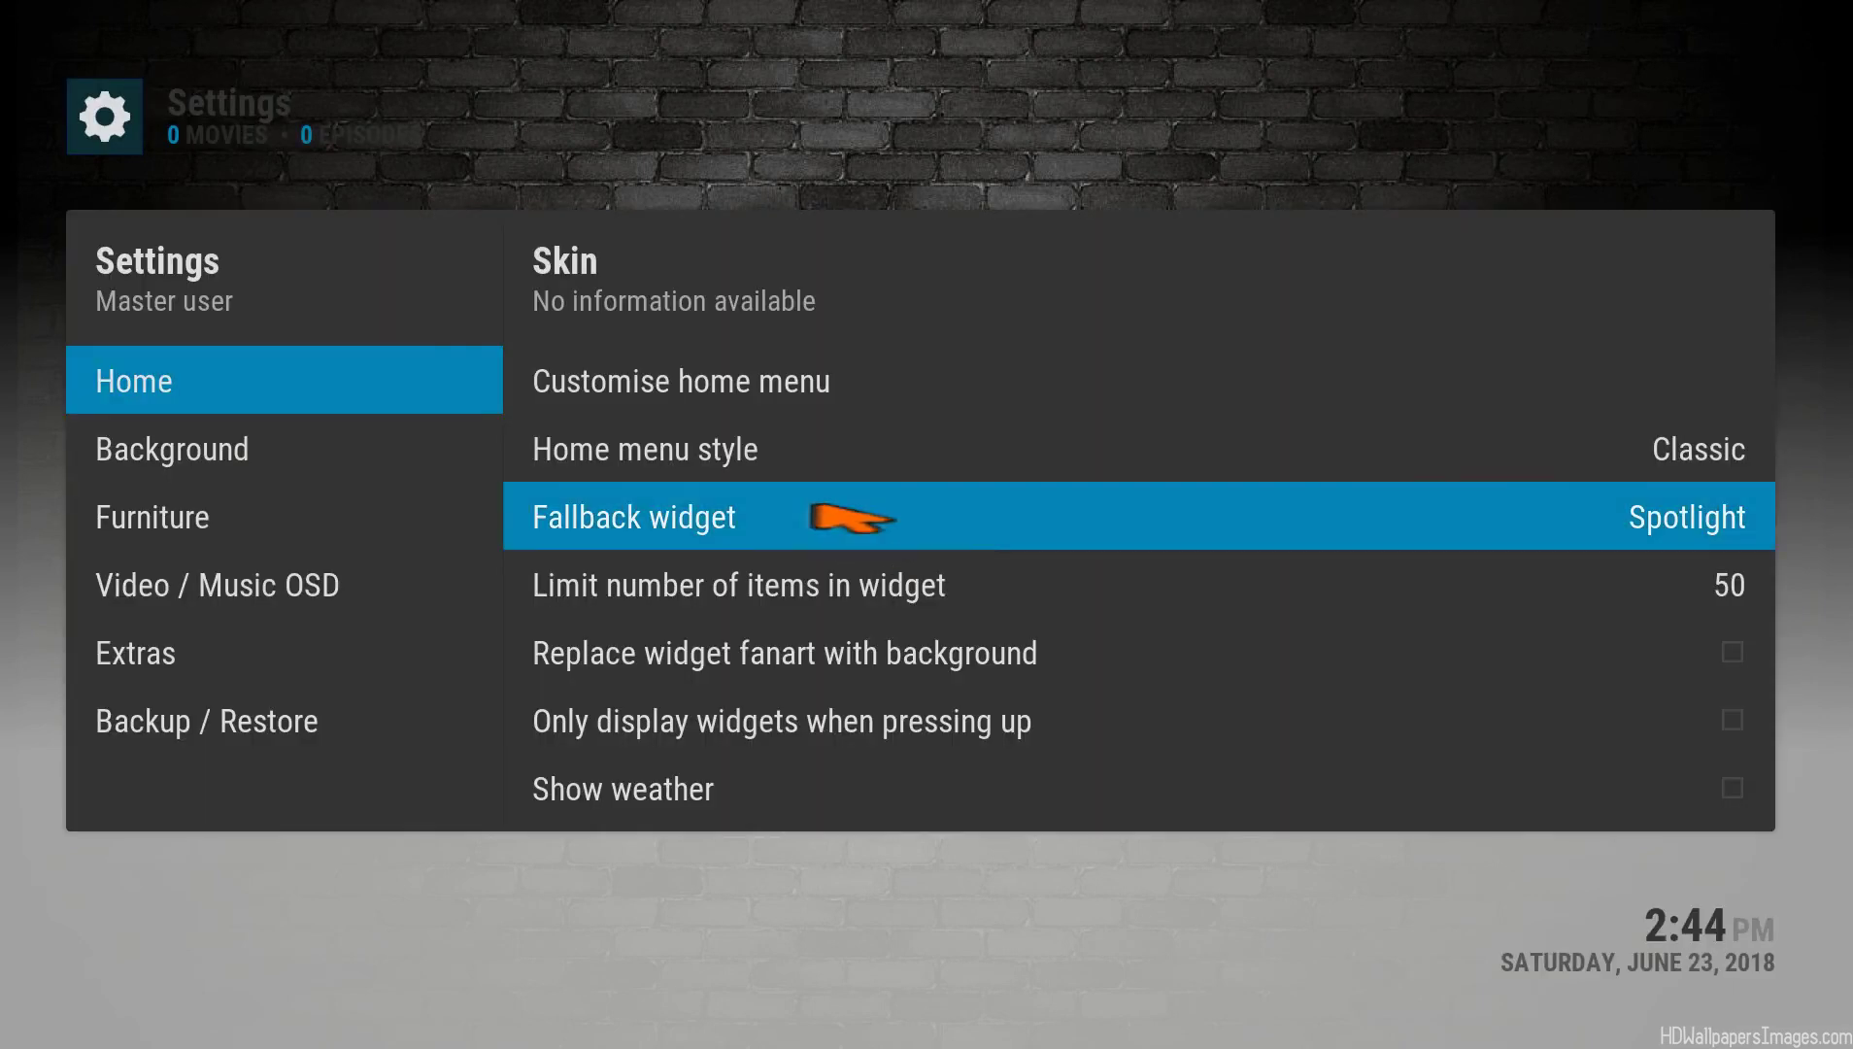
left_click(766, 398)
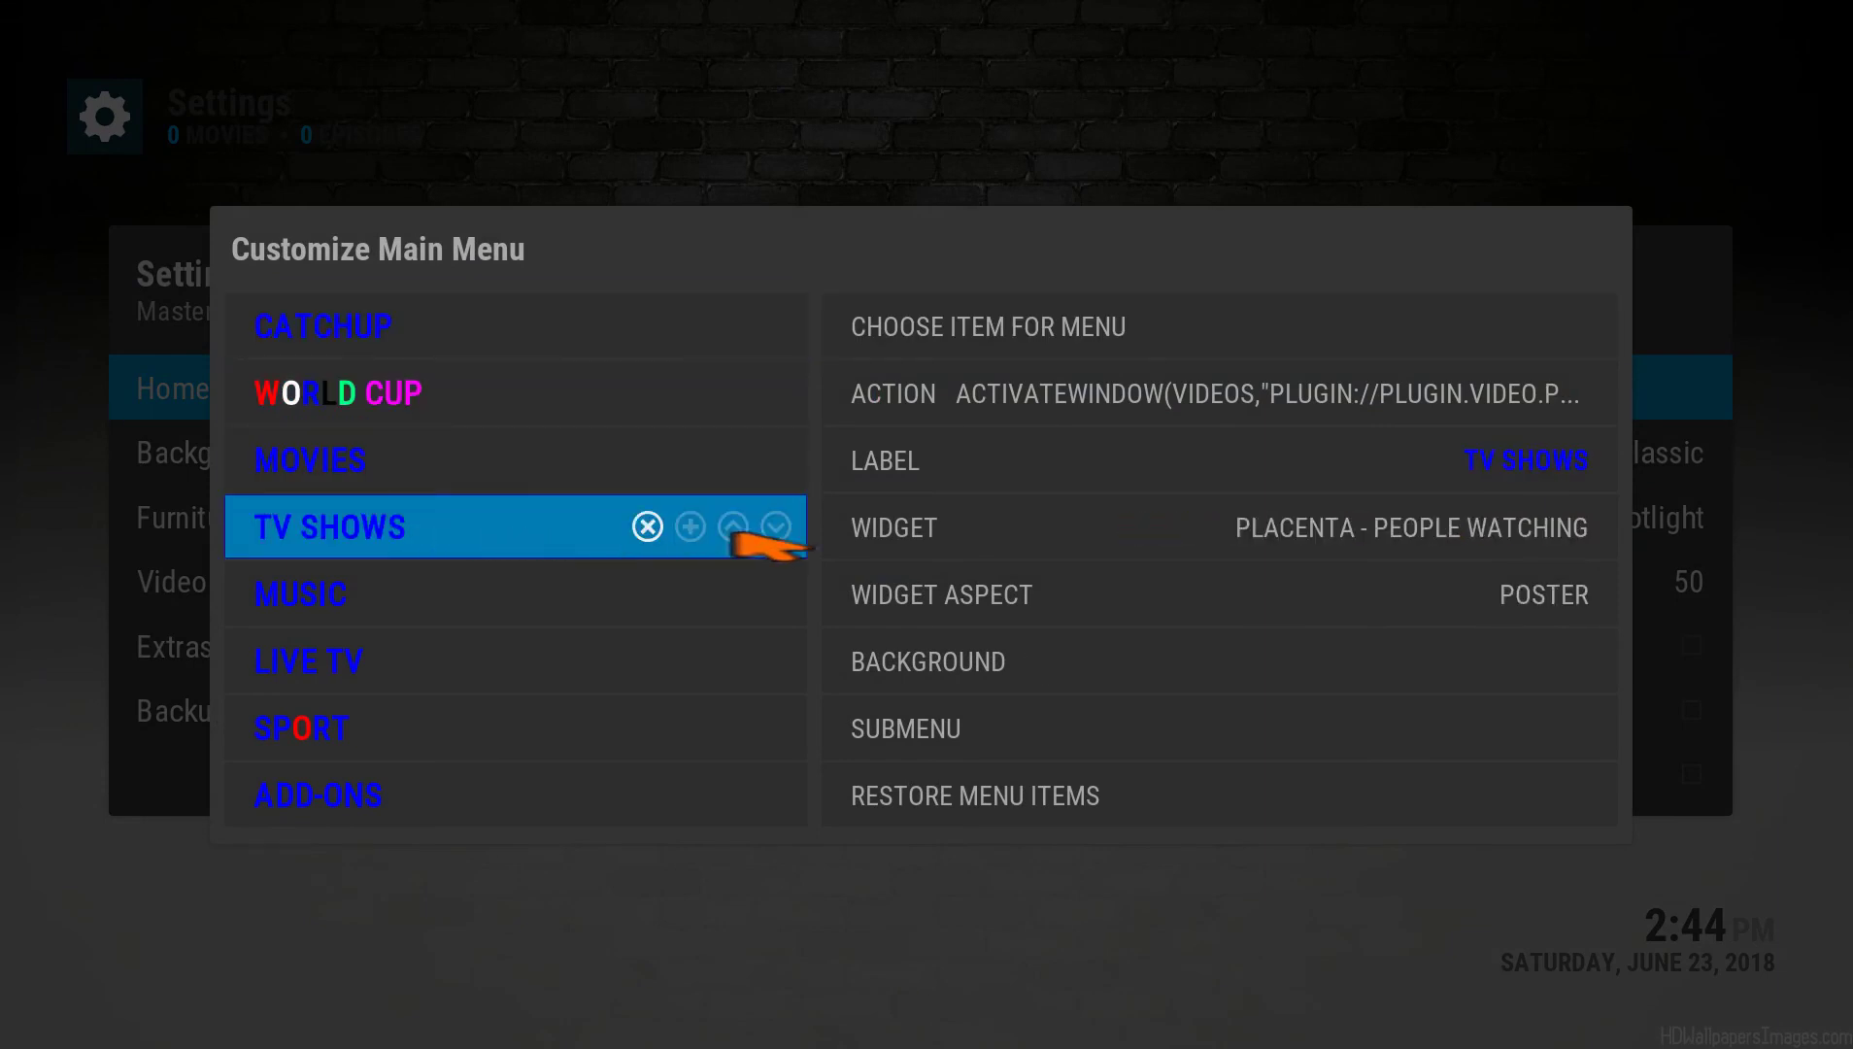
left_click(1083, 724)
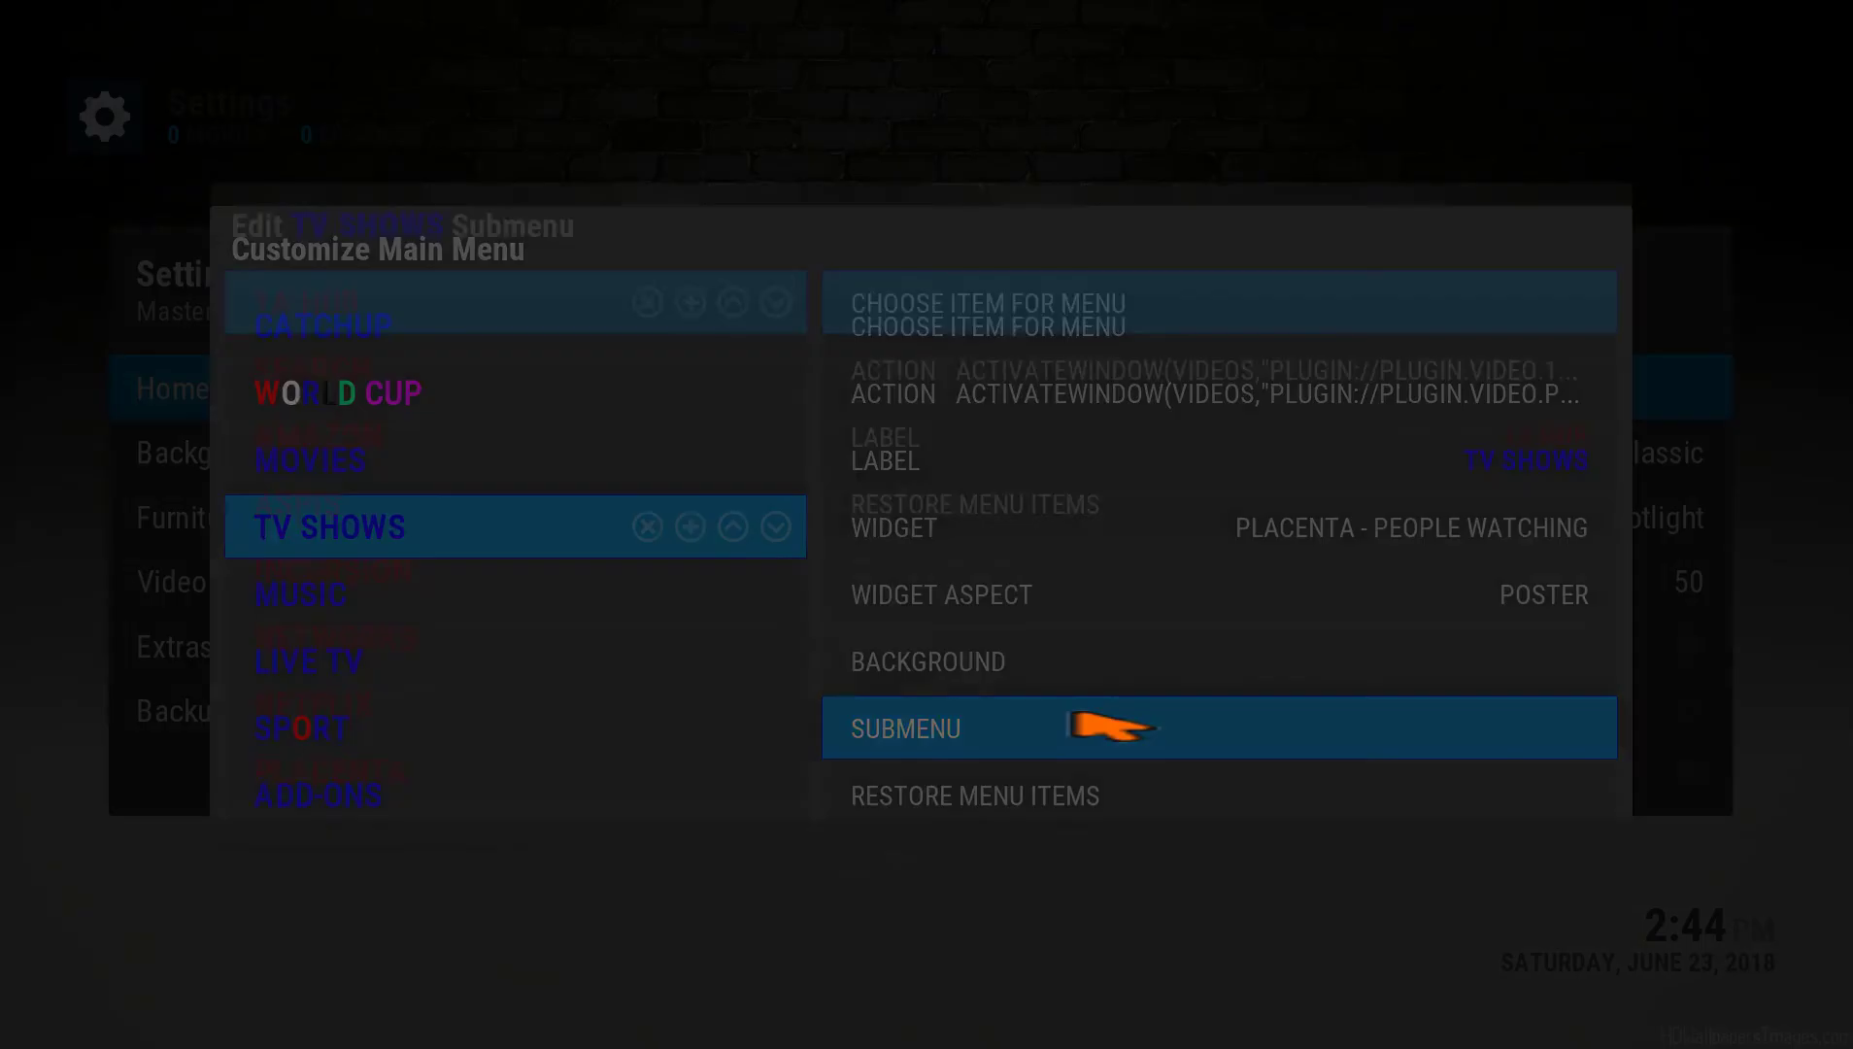